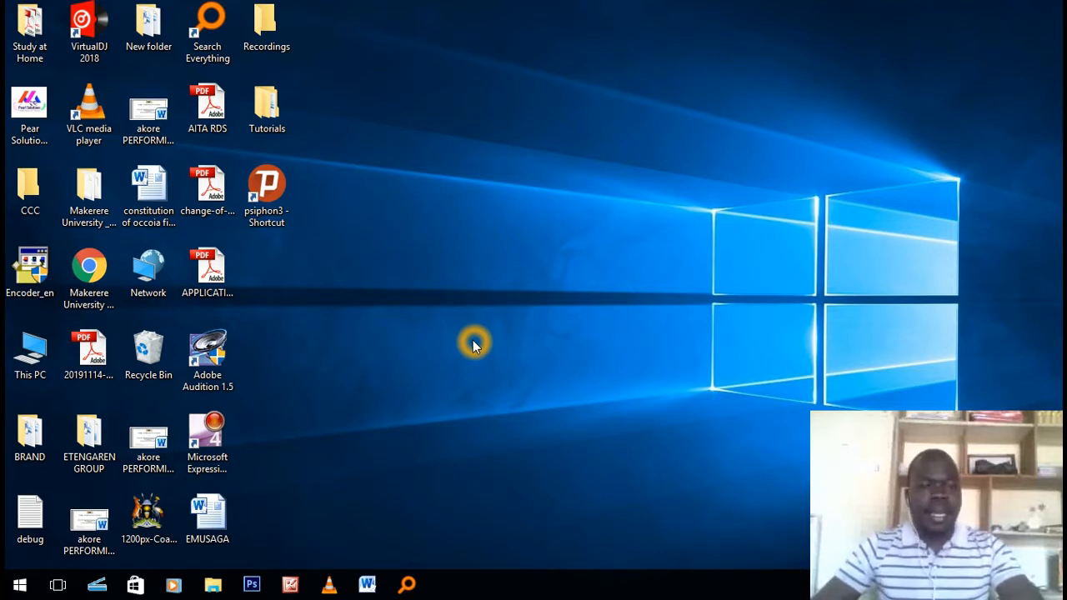
pyautogui.click(20, 586)
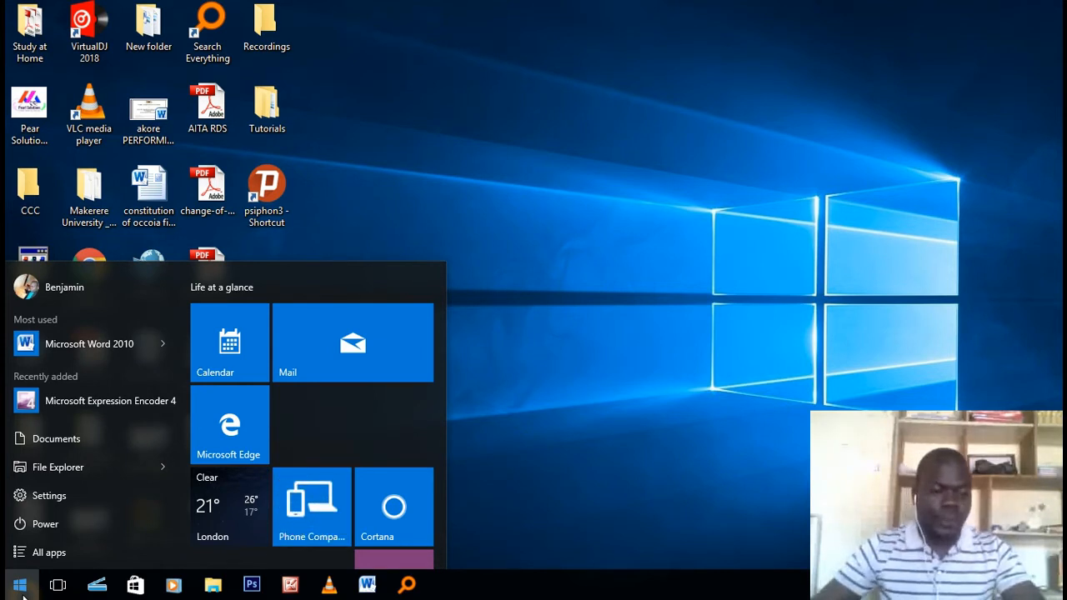
pyautogui.click(22, 591)
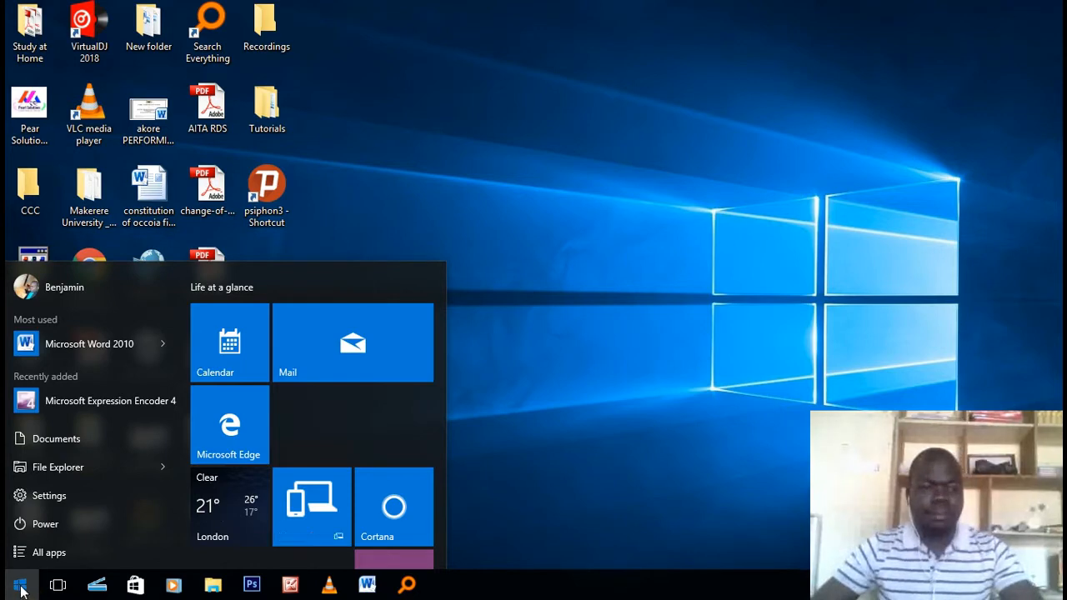
pyautogui.click(22, 590)
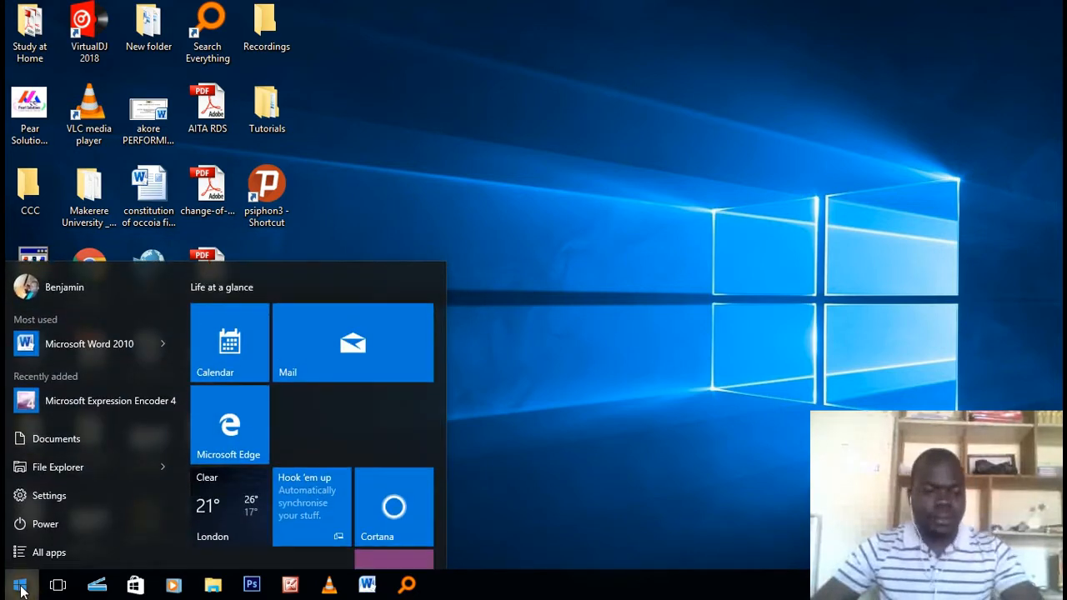
pyautogui.click(22, 590)
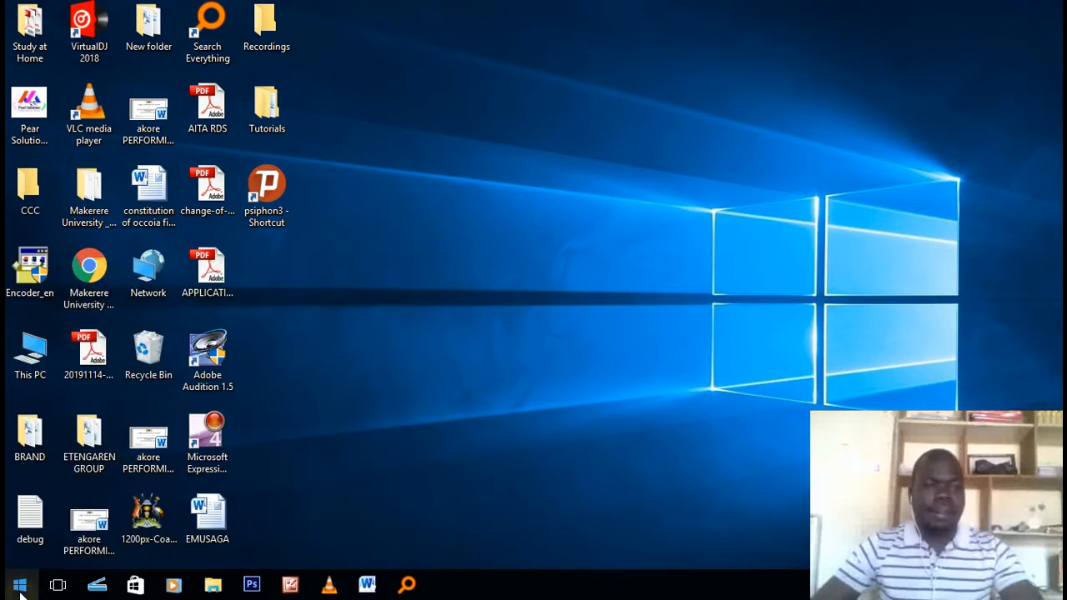
# Launch Microsoft Excel 2010 from the Microsoft Office program group and maximize its blank workbook window.
pyautogui.click(21, 590)
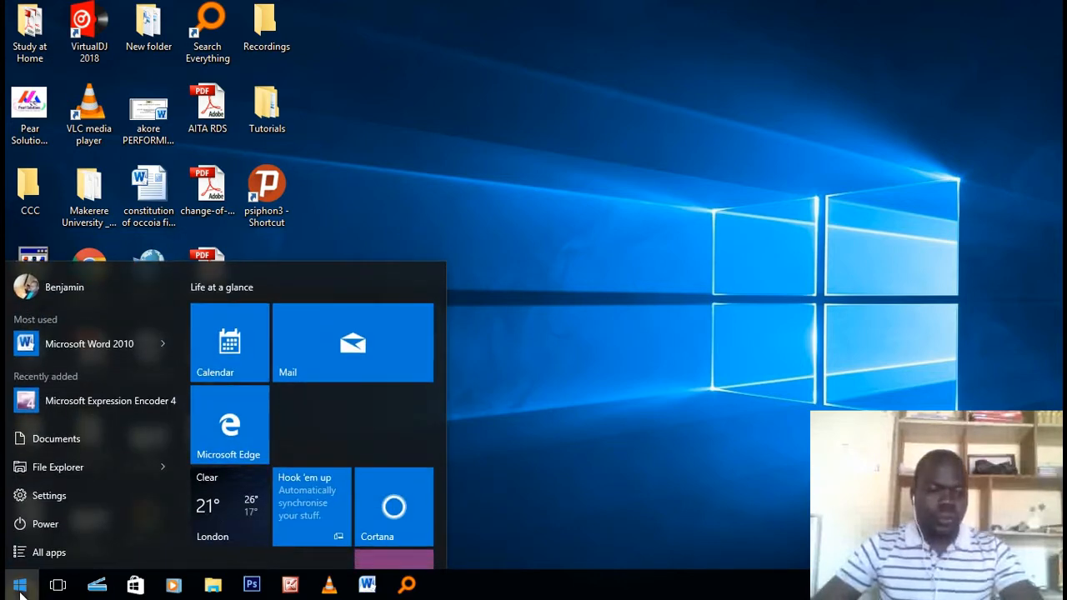
pyautogui.click(45, 557)
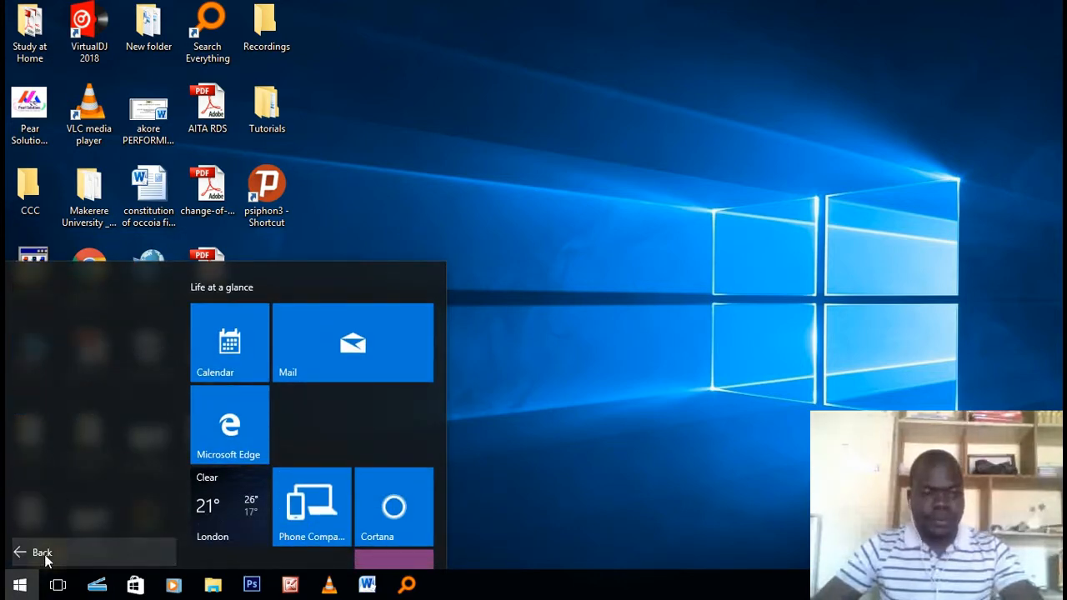
pyautogui.scroll(-1, 73, 421)
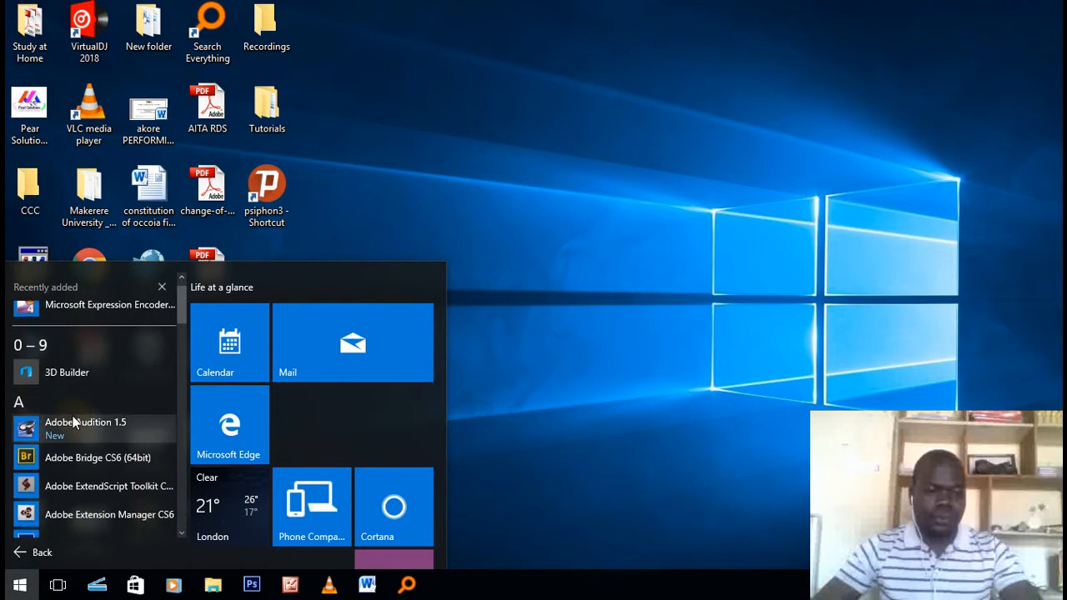
pyautogui.scroll(1, 84, 398)
pyautogui.scroll(-5, 84, 402)
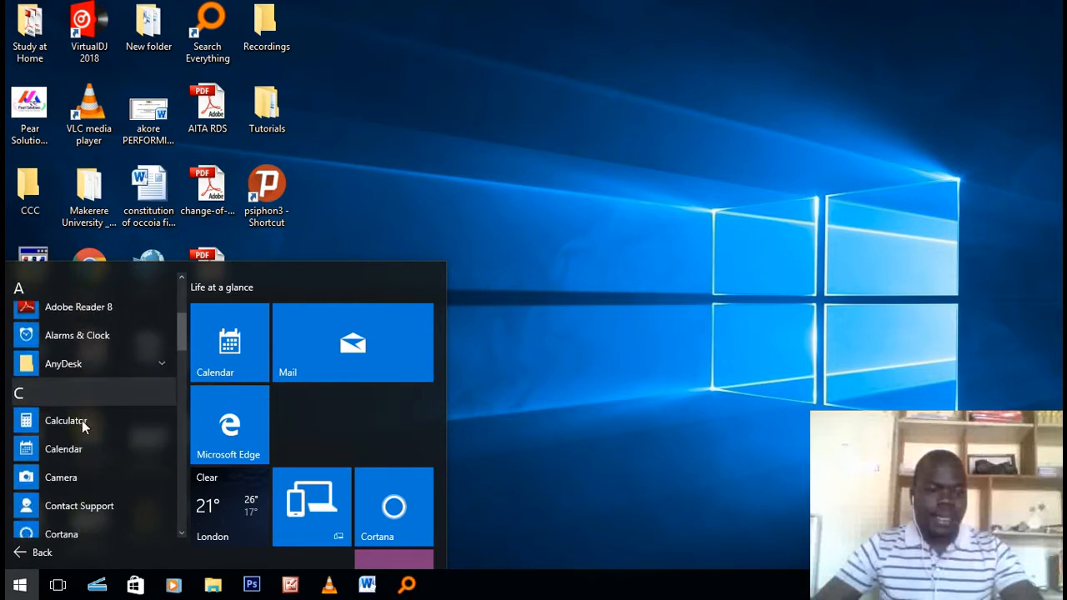
pyautogui.scroll(-10, 82, 425)
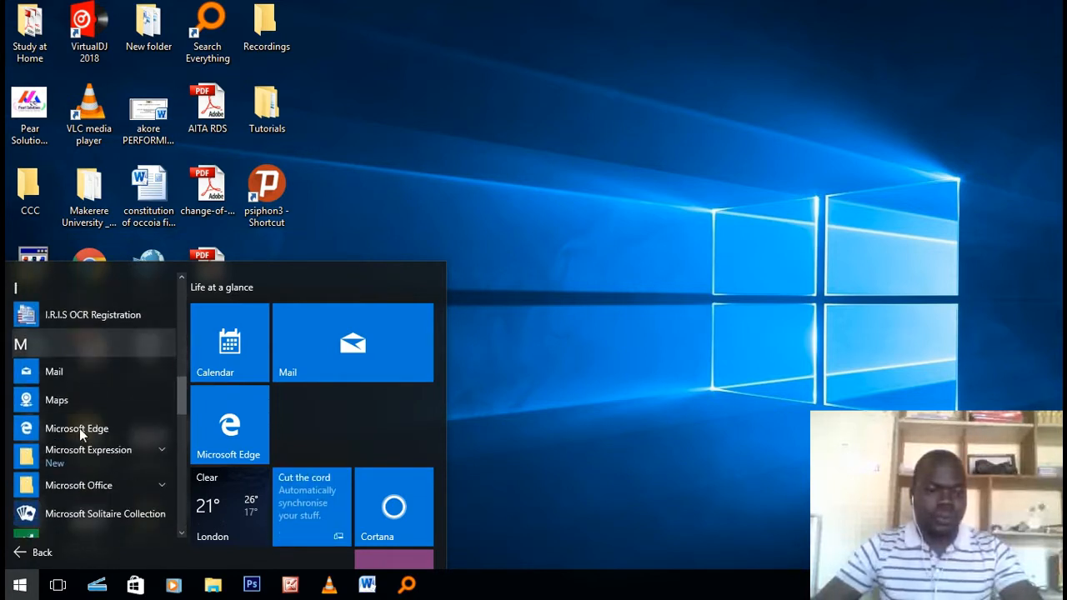
pyautogui.scroll(-1, 79, 428)
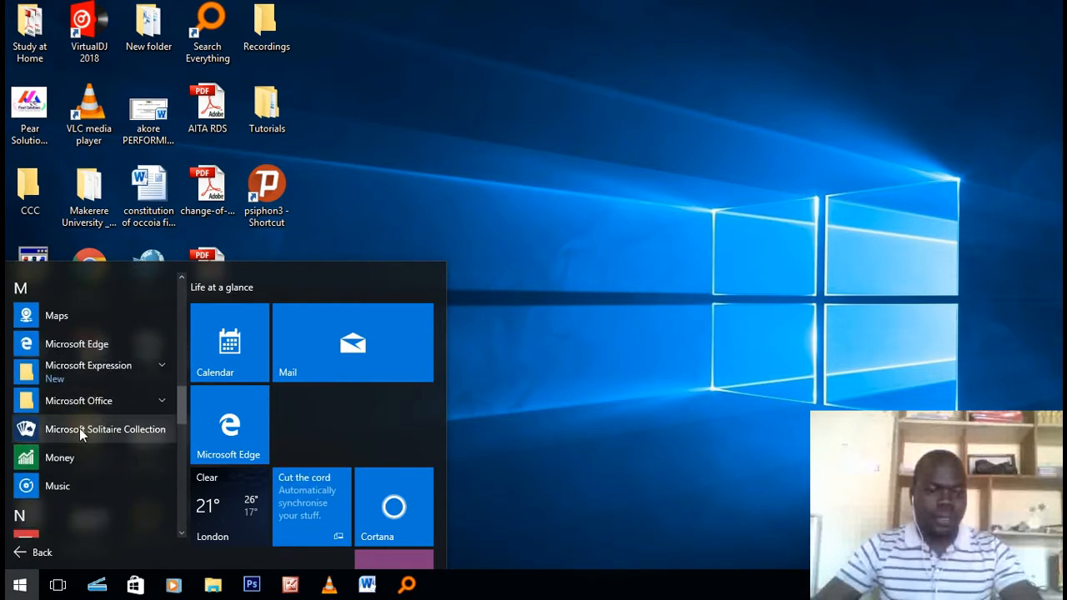
pyautogui.click(164, 403)
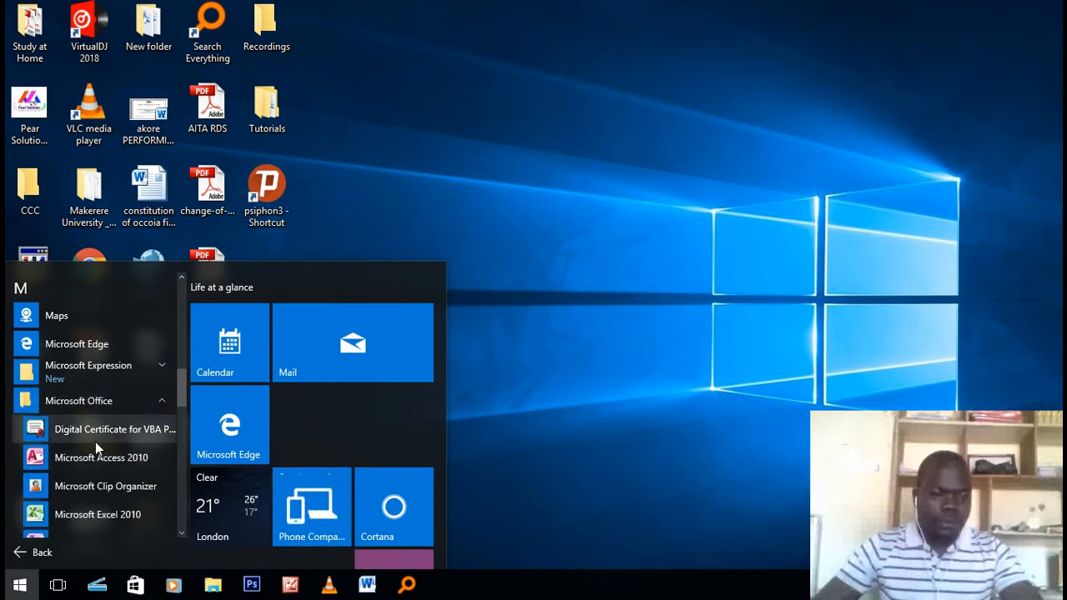
pyautogui.scroll(-3, 94, 458)
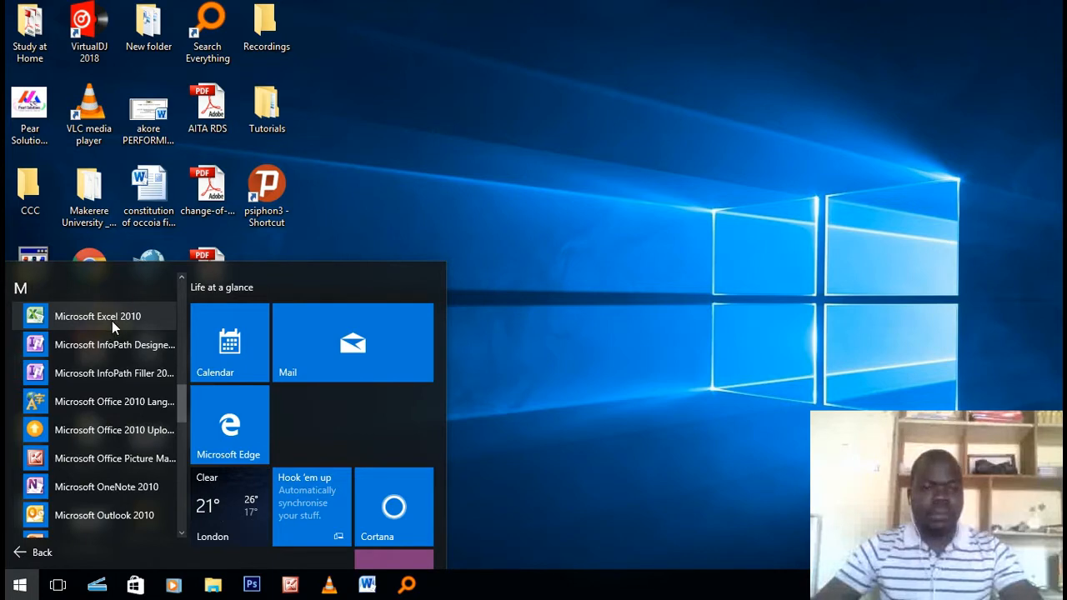
pyautogui.click(114, 319)
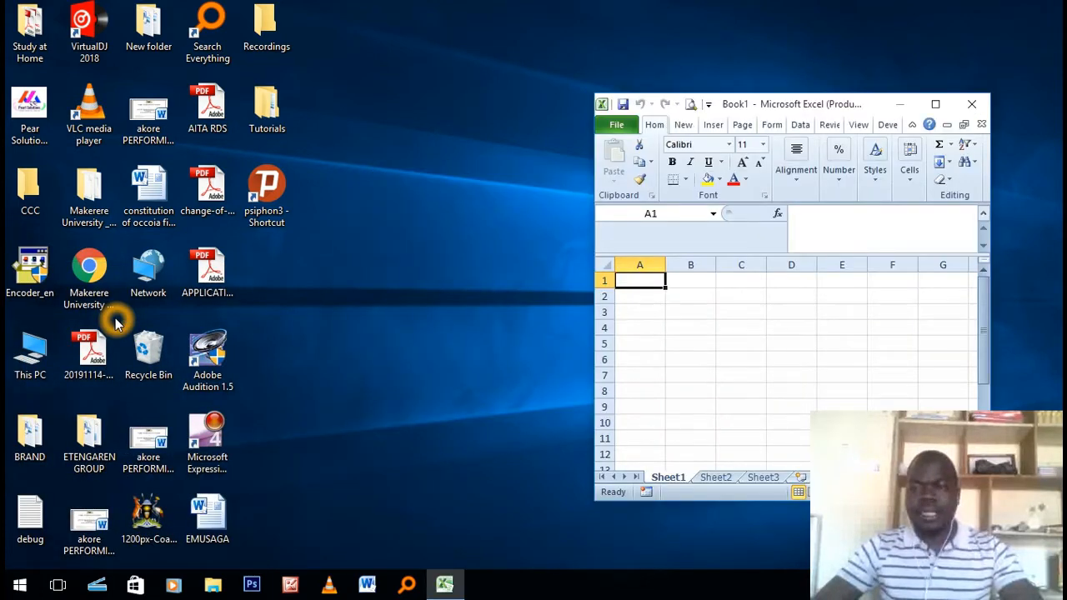
pyautogui.click(934, 104)
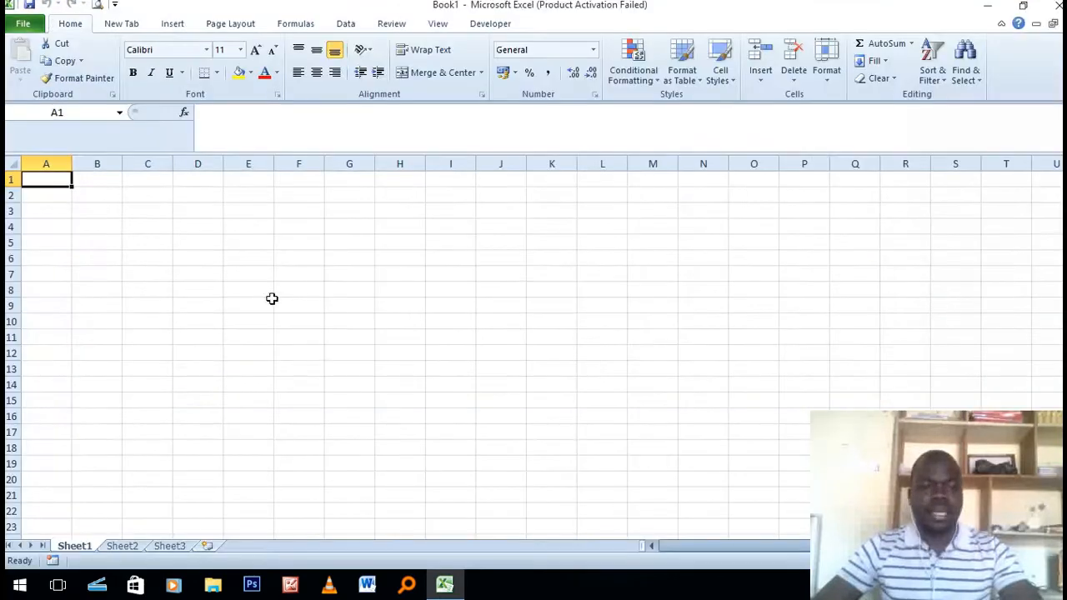
# Dismiss the Microsoft Office Activation Wizard without changing the product key.
pyautogui.click(310, 289)
pyautogui.click(131, 240)
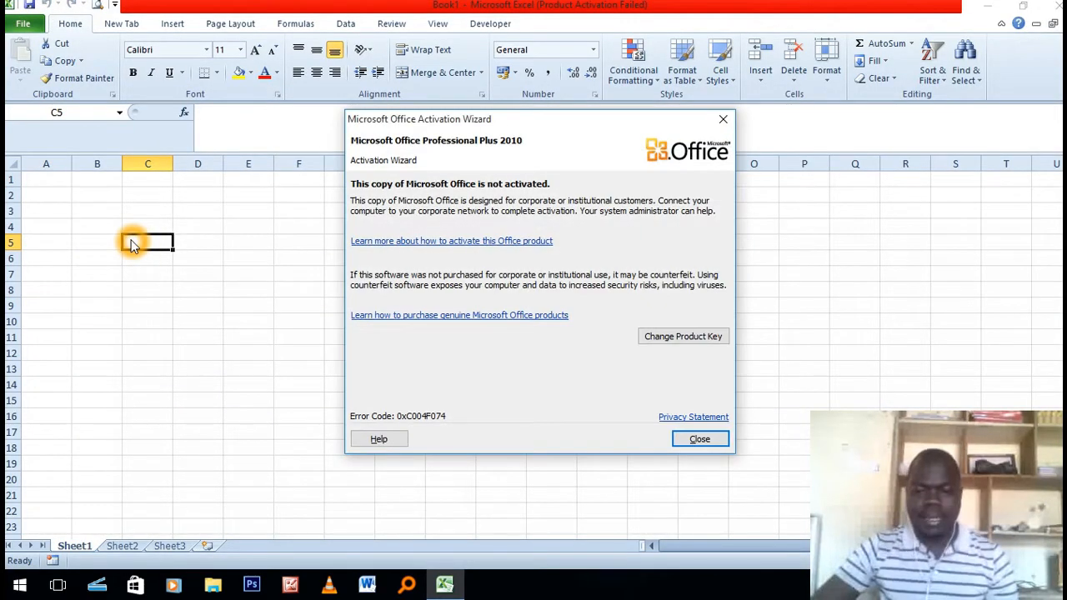
pyautogui.click(704, 439)
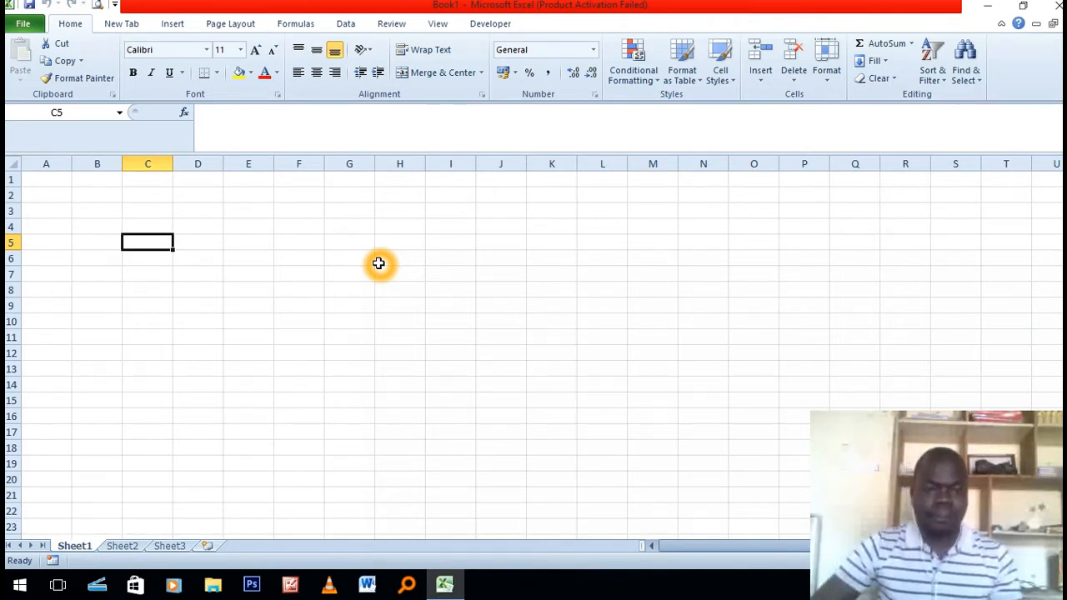
# Enter the headings Salt in cell B3 and Sugar in cell C3.
pyautogui.click(372, 289)
pyautogui.click(98, 215)
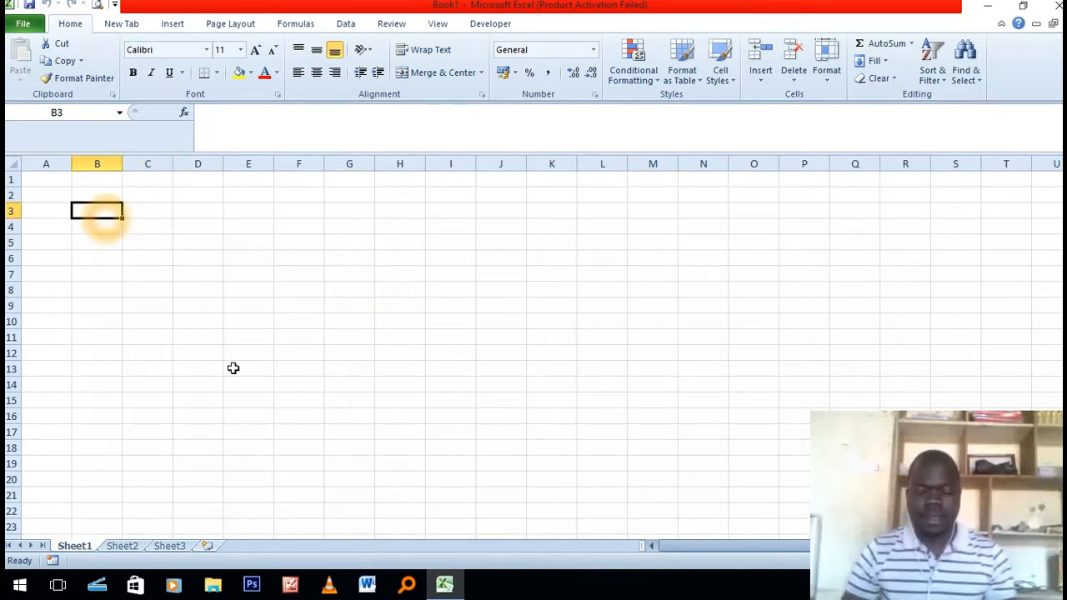
pyautogui.click(530, 523)
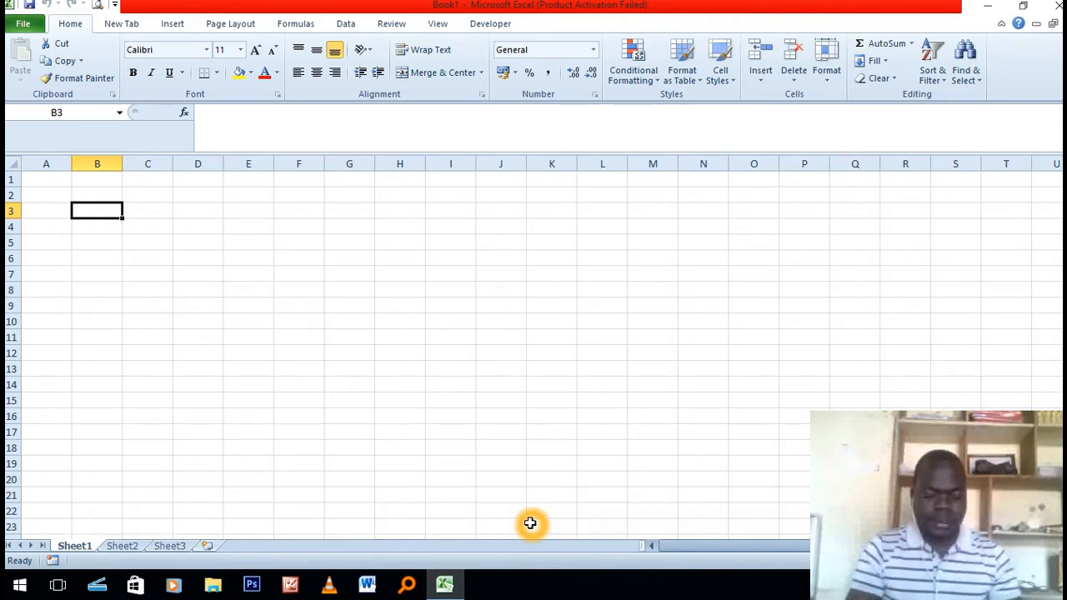
pyautogui.write('Salt')
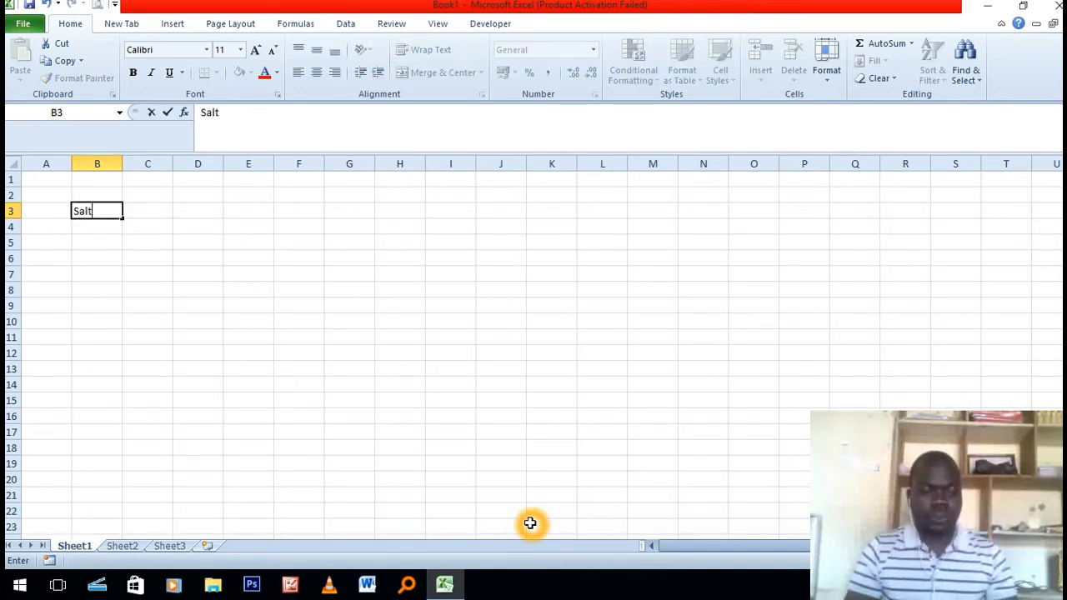
pyautogui.press('Tab')
pyautogui.write('Sugaer')
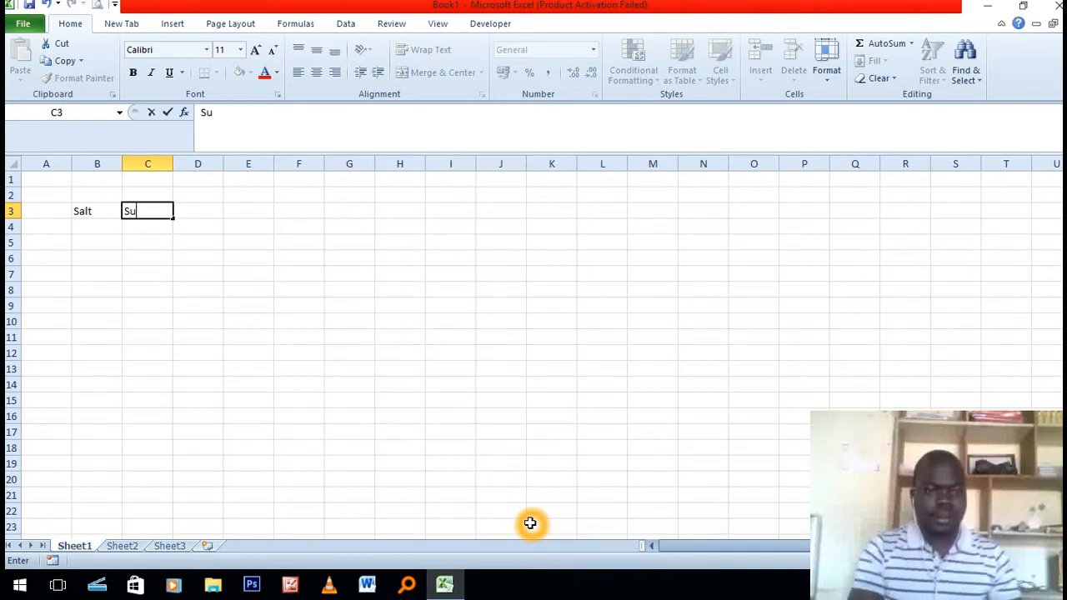
pyautogui.press('BackSpace')
pyautogui.press('BackSpace')
pyautogui.press('BackSpace')
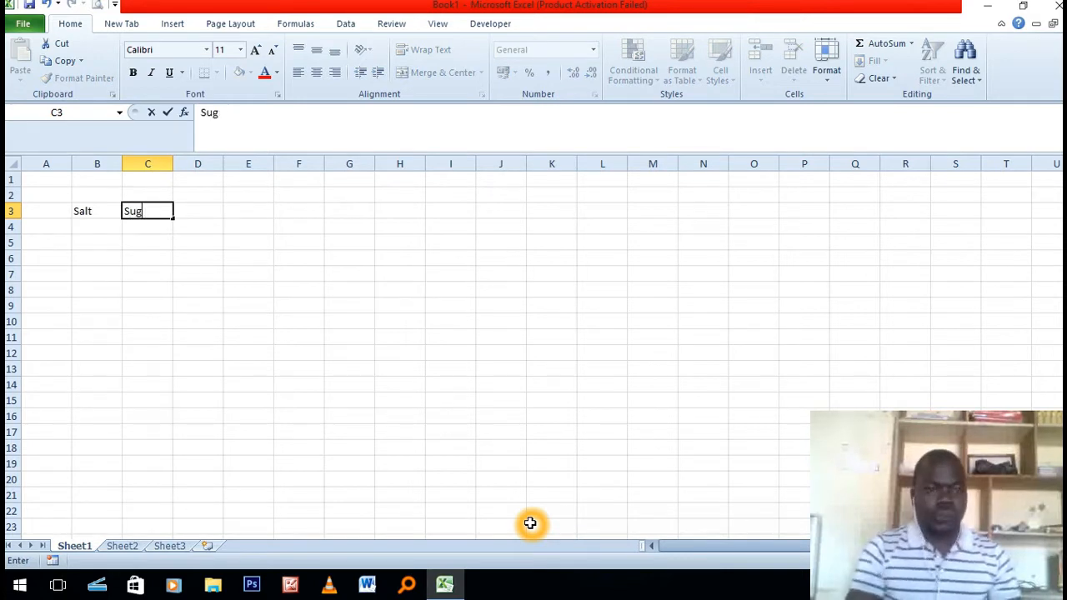
pyautogui.write('ar')
pyautogui.press('Tab')
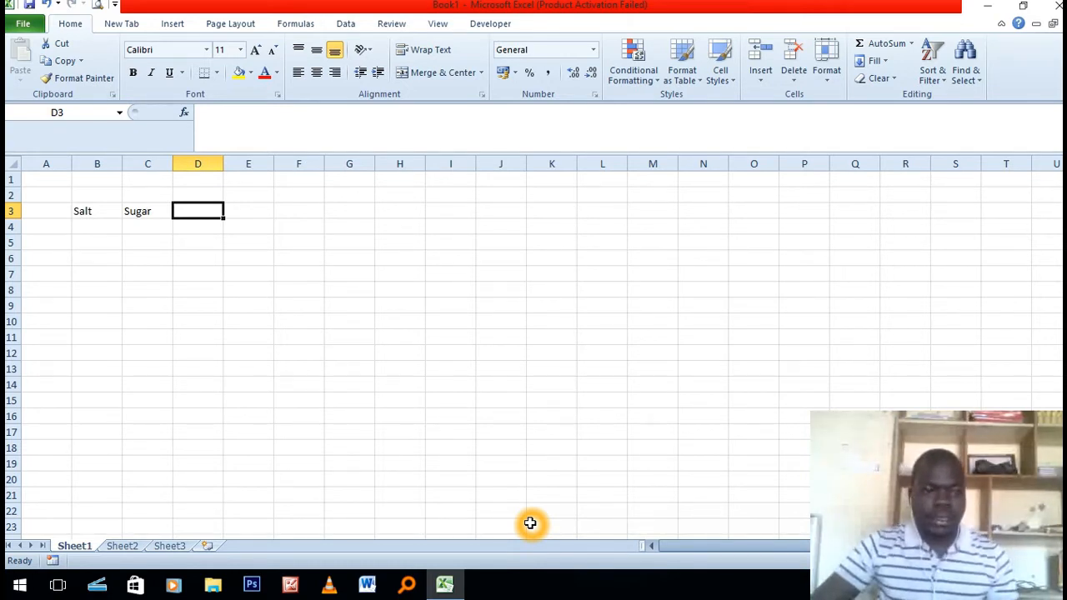
# Add the heading Total in cell D3, beside the Sugar heading.
pyautogui.click(95, 223)
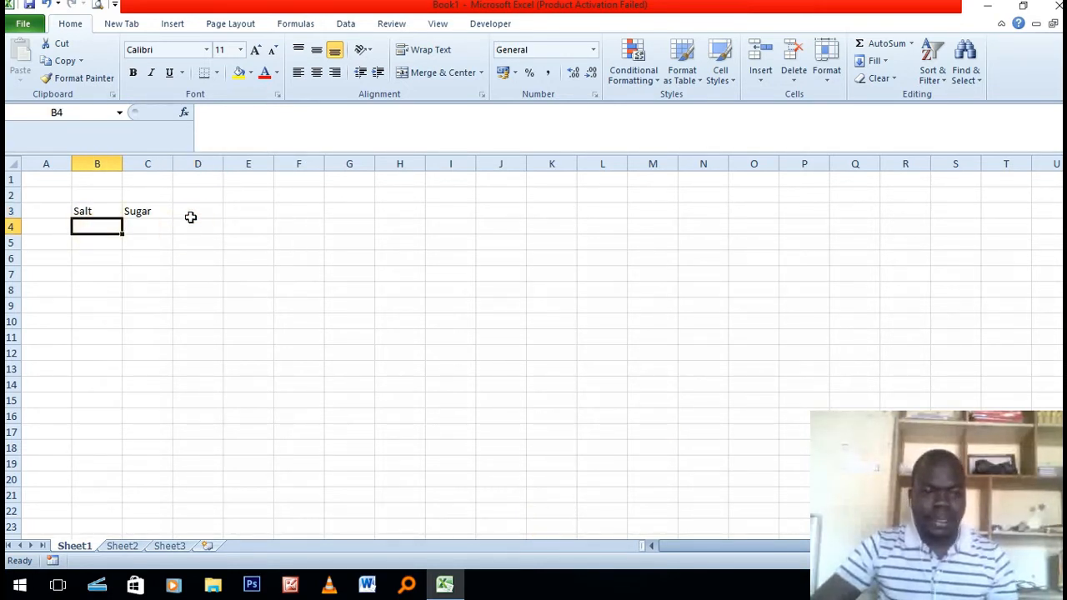
pyautogui.click(191, 214)
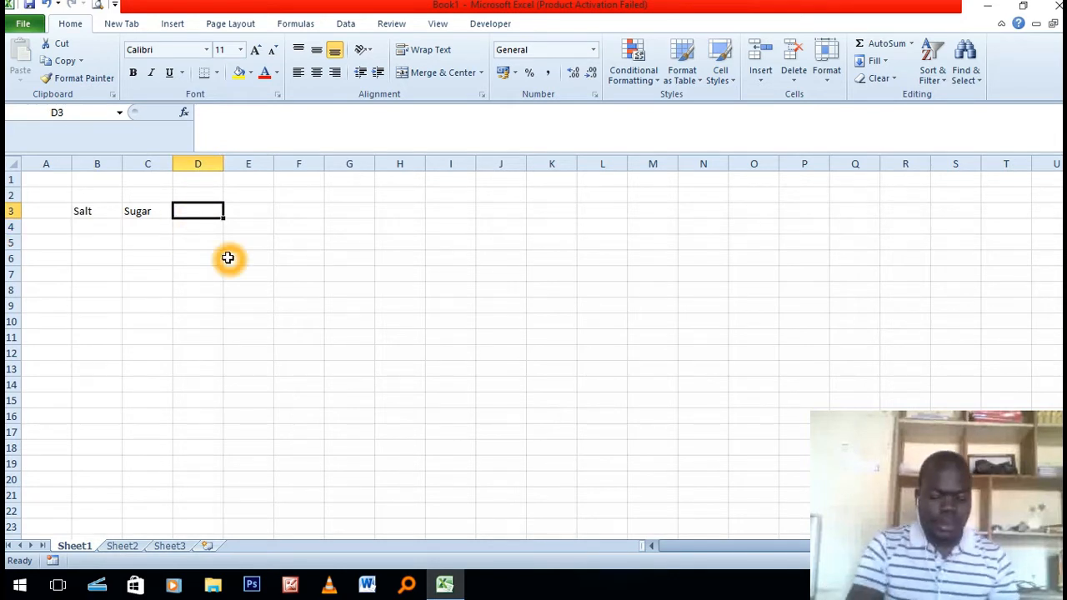
pyautogui.write('Total')
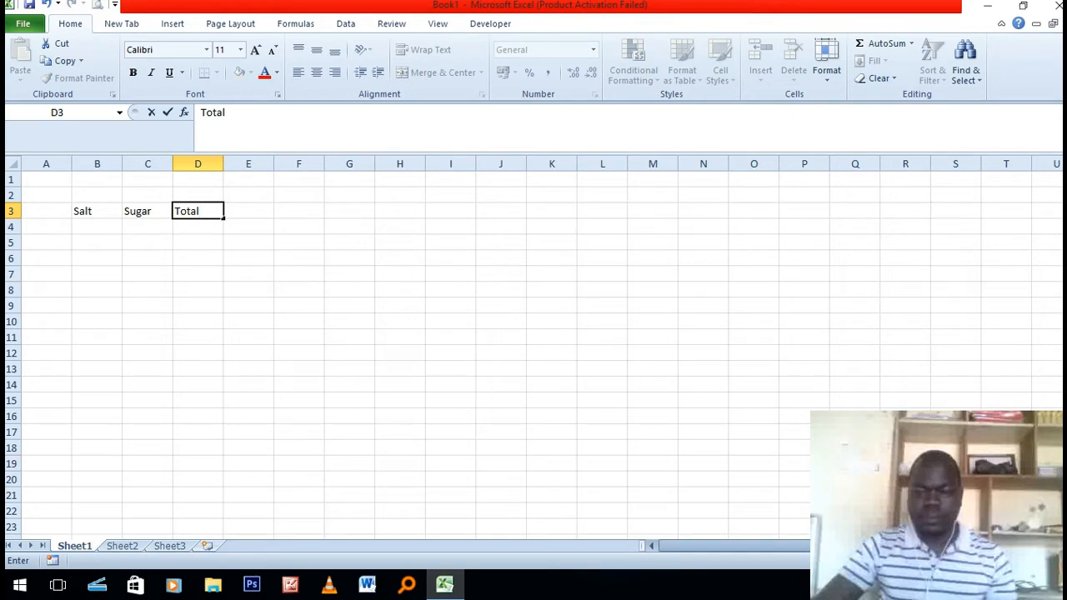
pyautogui.click(807, 438)
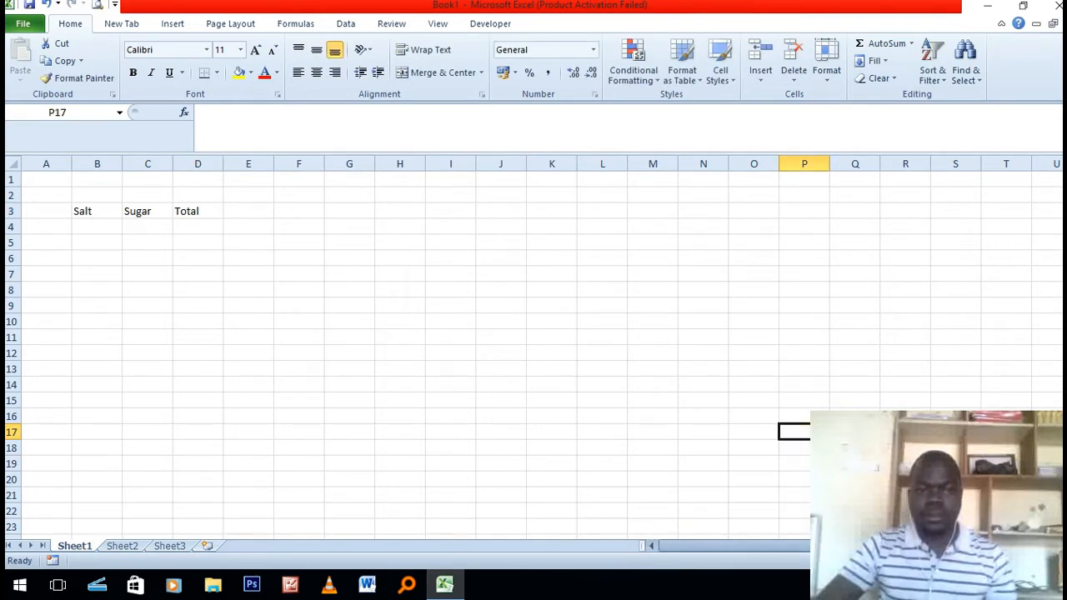
# Enter 1800 under Salt in cell B4 and 4000 under Sugar in cell C4.
pyautogui.moveTo(1013, 561); pyautogui.dragTo(1018, 561)
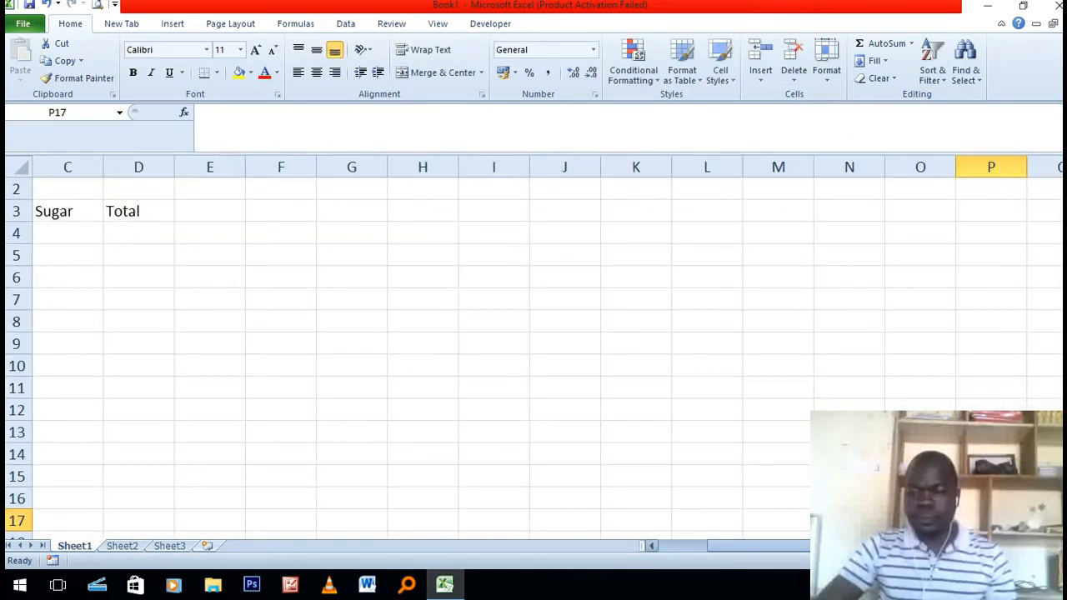
pyautogui.moveTo(807, 546); pyautogui.dragTo(743, 547)
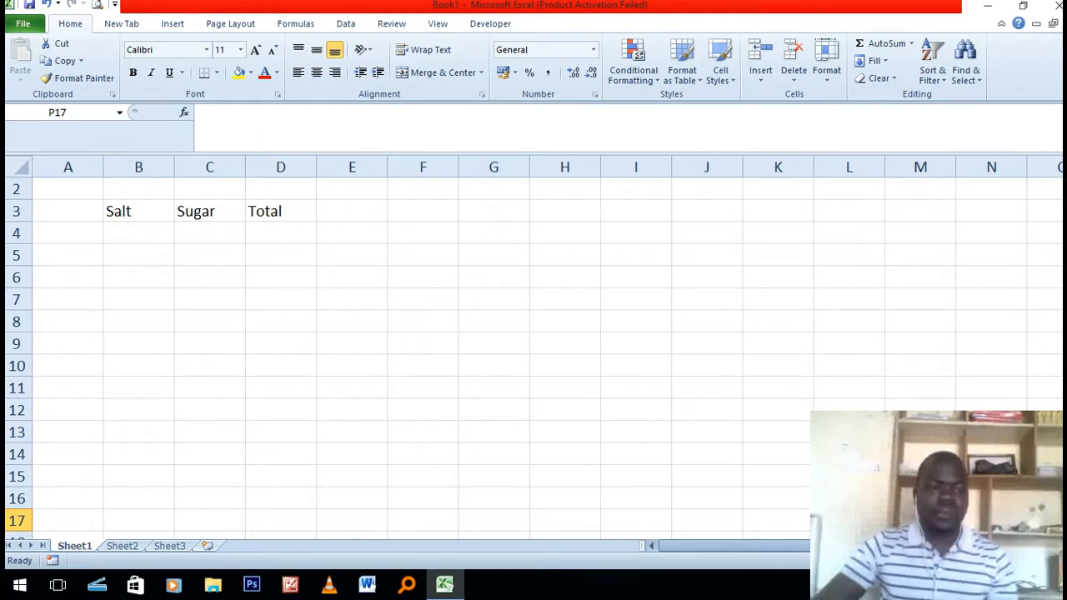
pyautogui.click(178, 255)
pyautogui.click(124, 227)
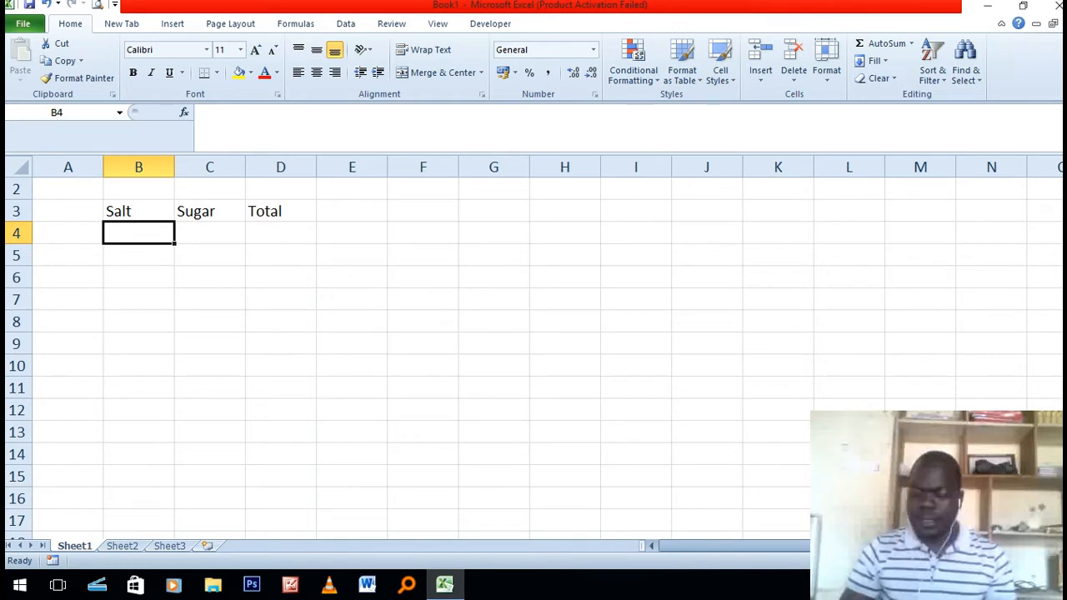
pyautogui.write('1800')
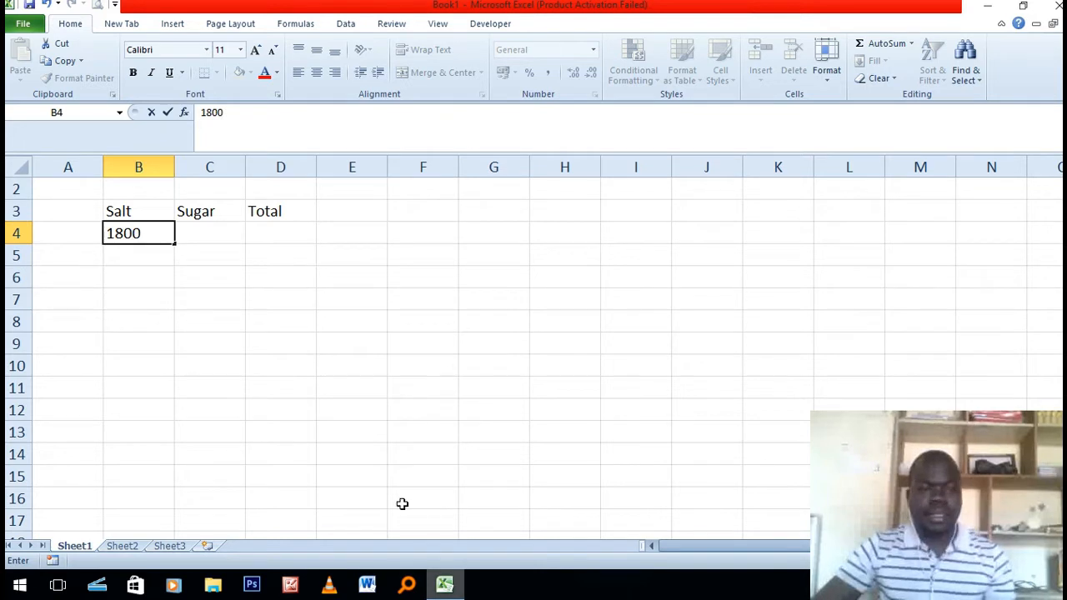
pyautogui.click(198, 232)
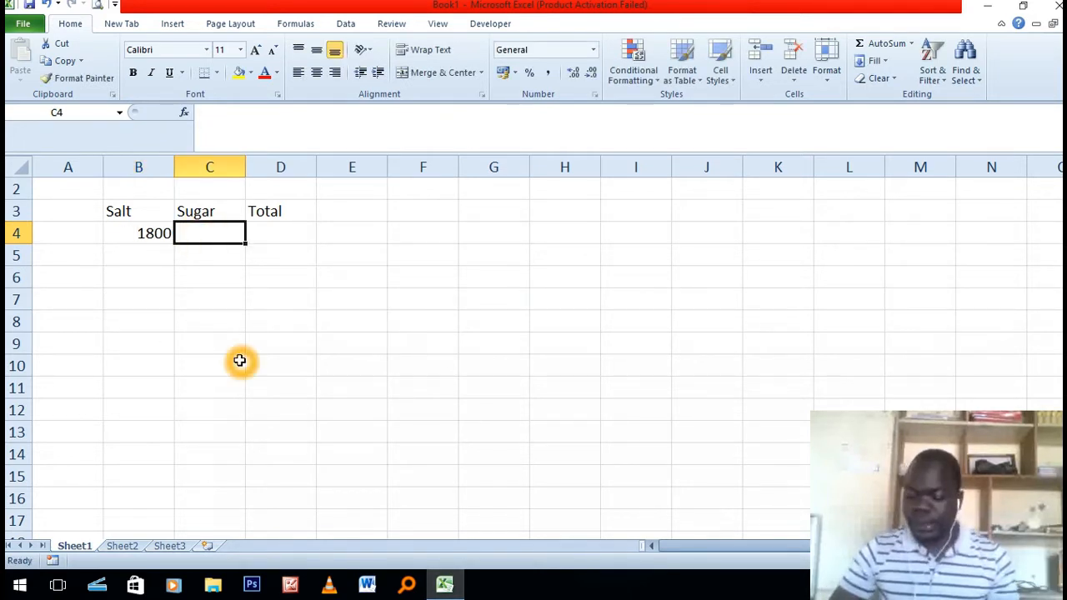
pyautogui.write('4000')
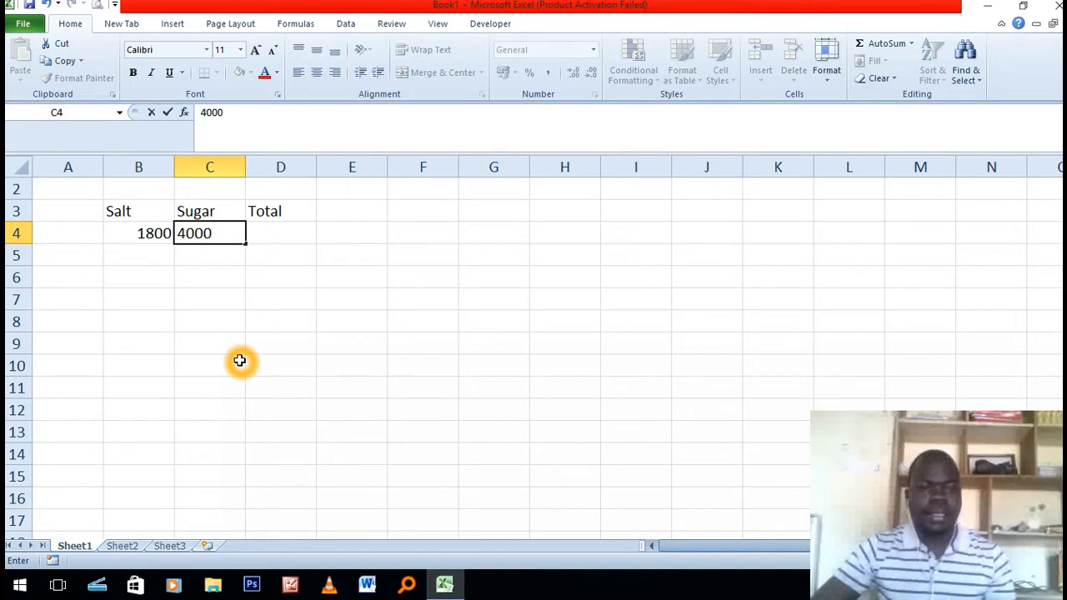
pyautogui.click(254, 363)
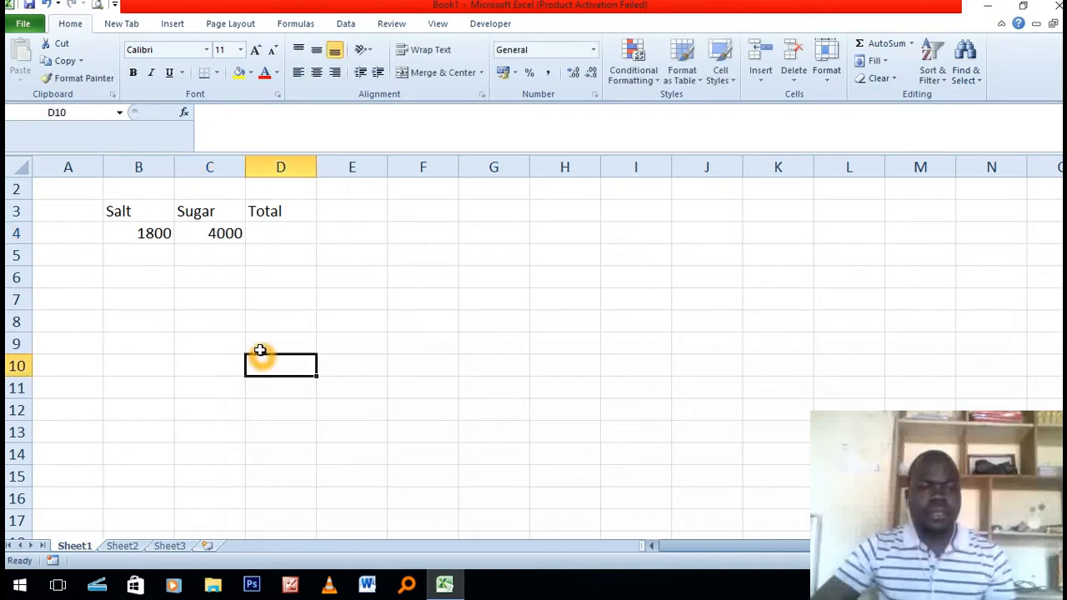
# Enter the formula =c4+b4 in cell D4 to add the Sugar and Salt amounts.
pyautogui.click(275, 235)
pyautogui.click(274, 236)
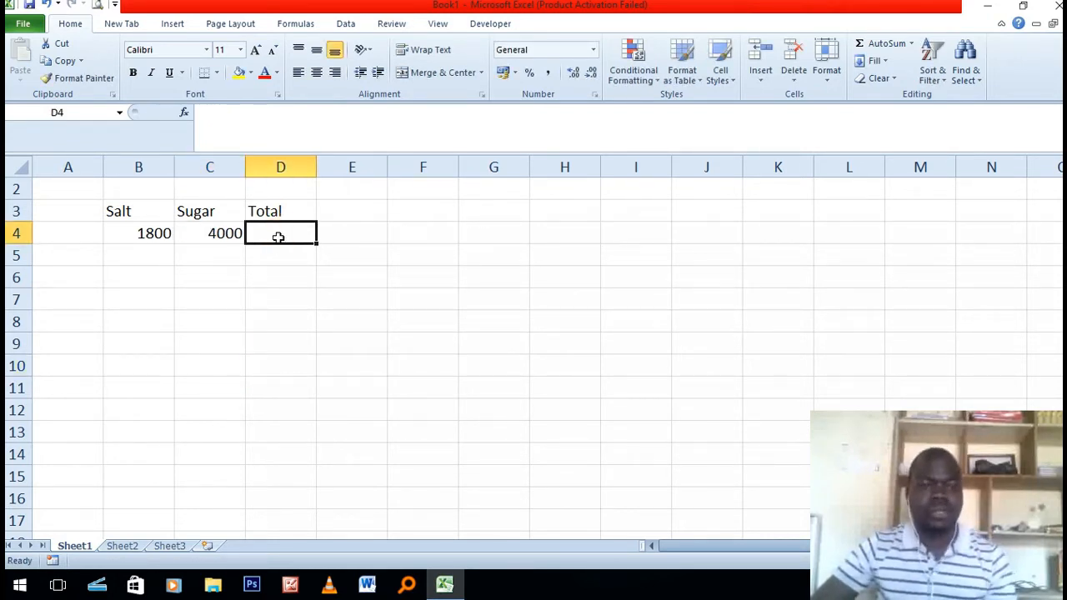
pyautogui.click(279, 239)
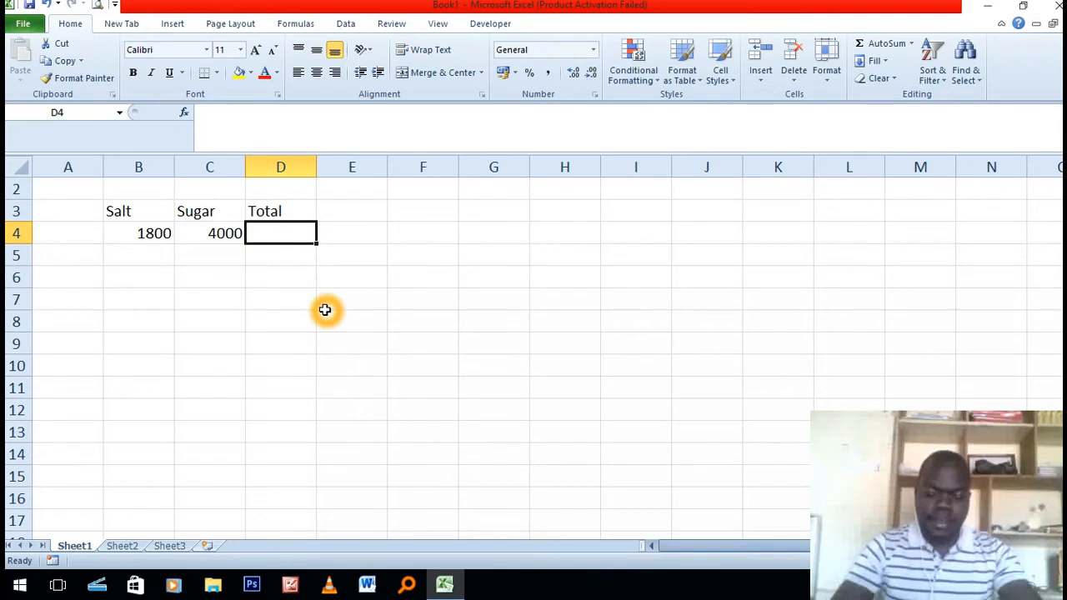
pyautogui.write('=')
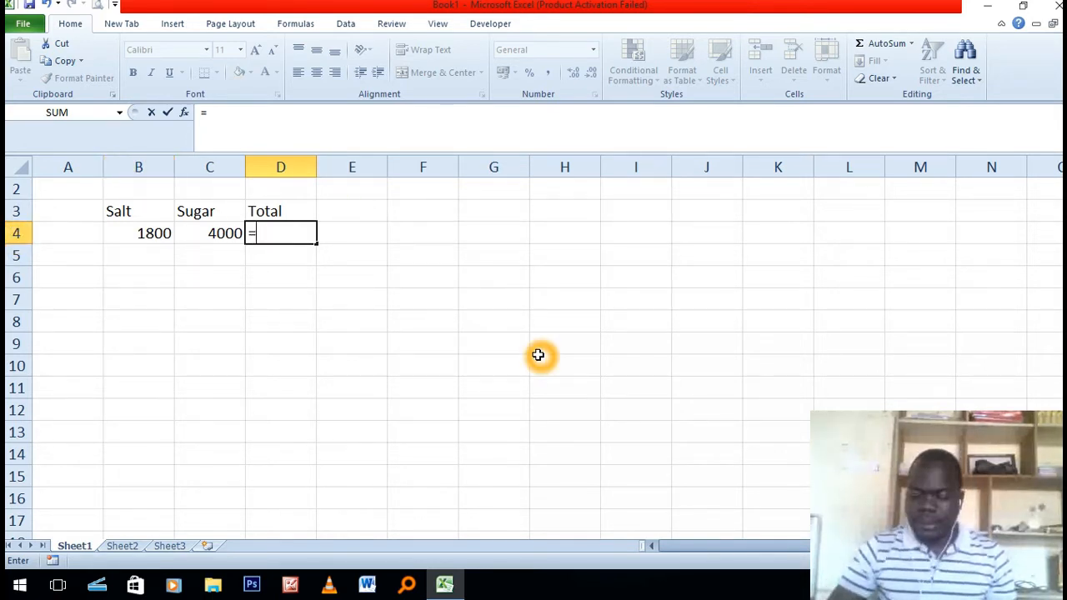
pyautogui.write('c4')
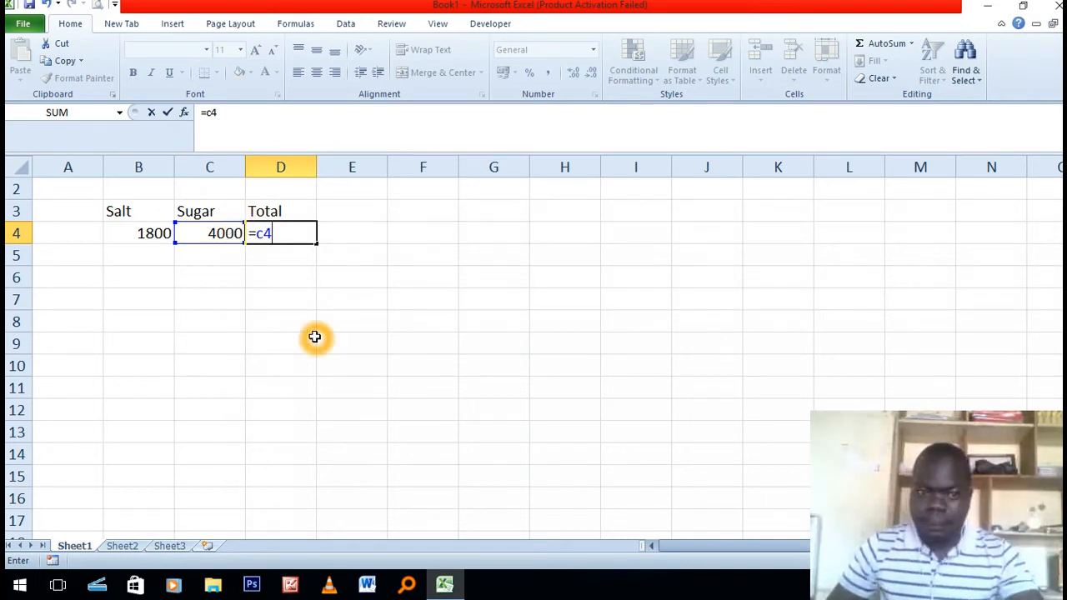
pyautogui.write('+')
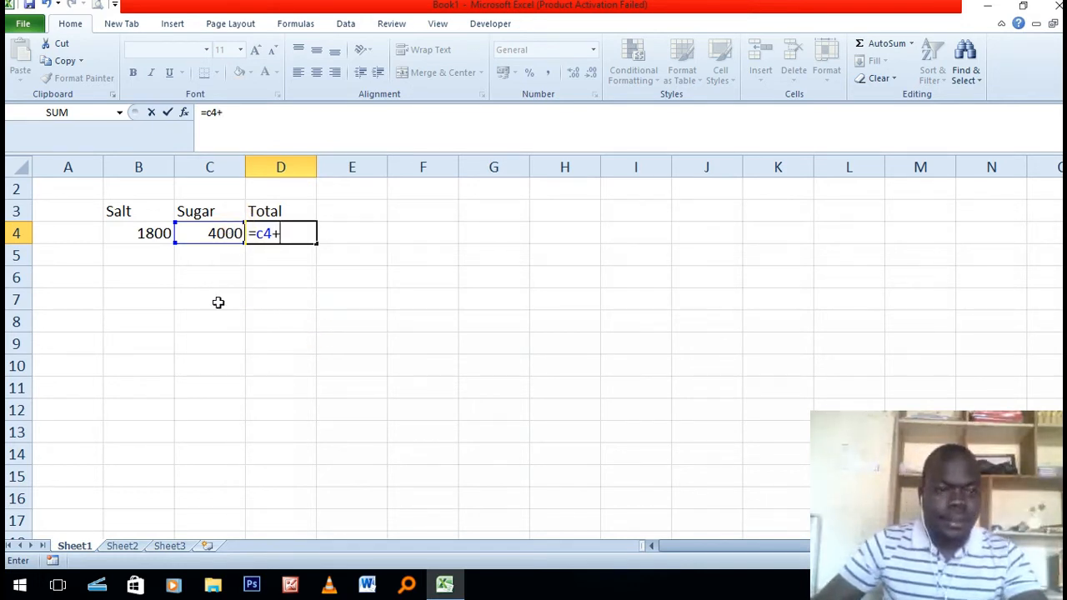
pyautogui.write('b')
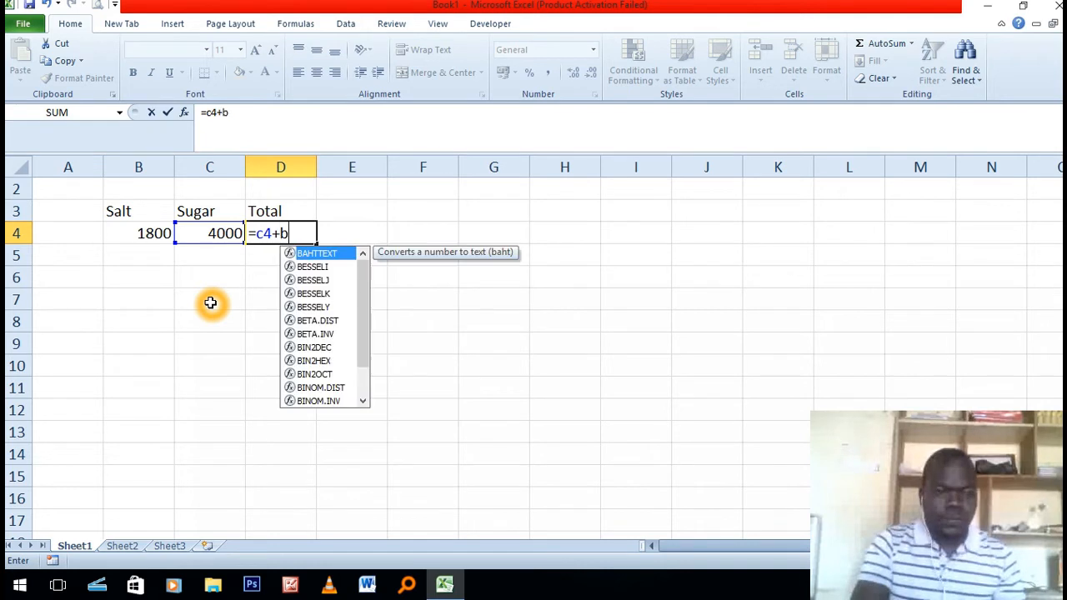
pyautogui.write('4')
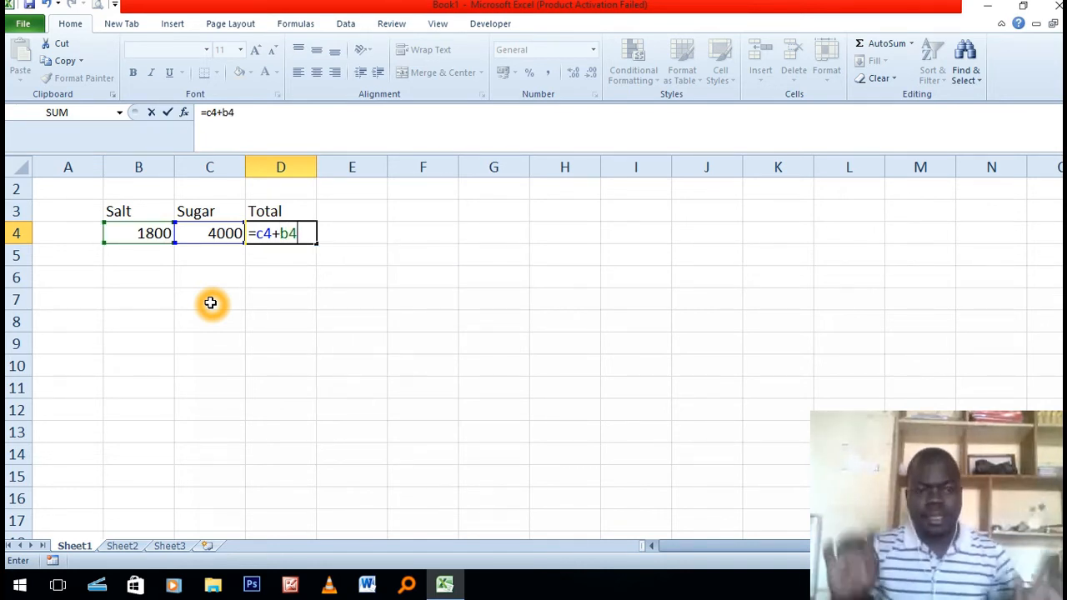
pyautogui.press('Return')
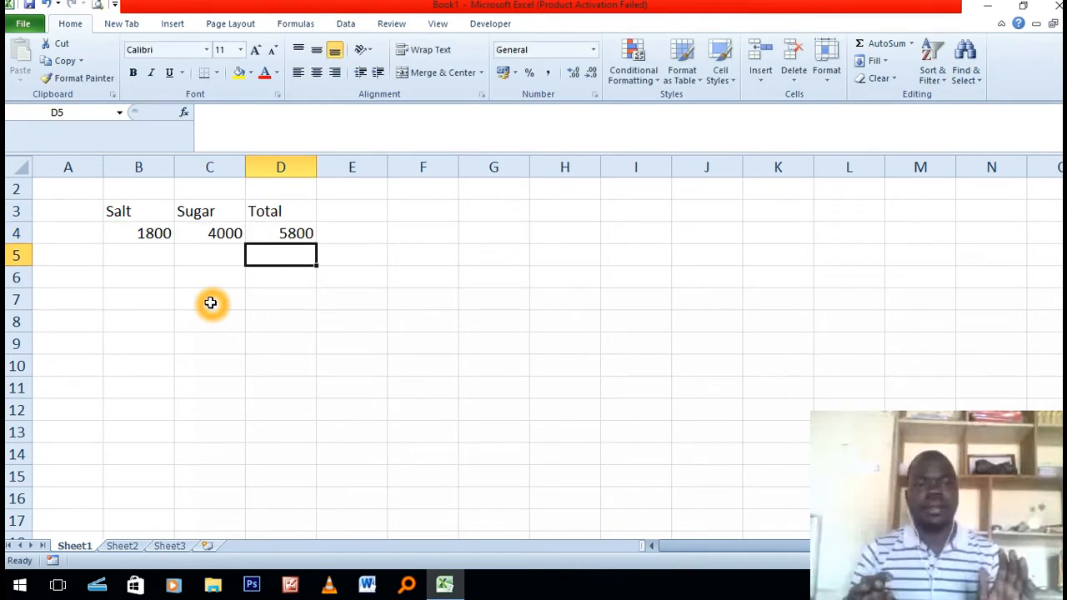
pyautogui.click(283, 232)
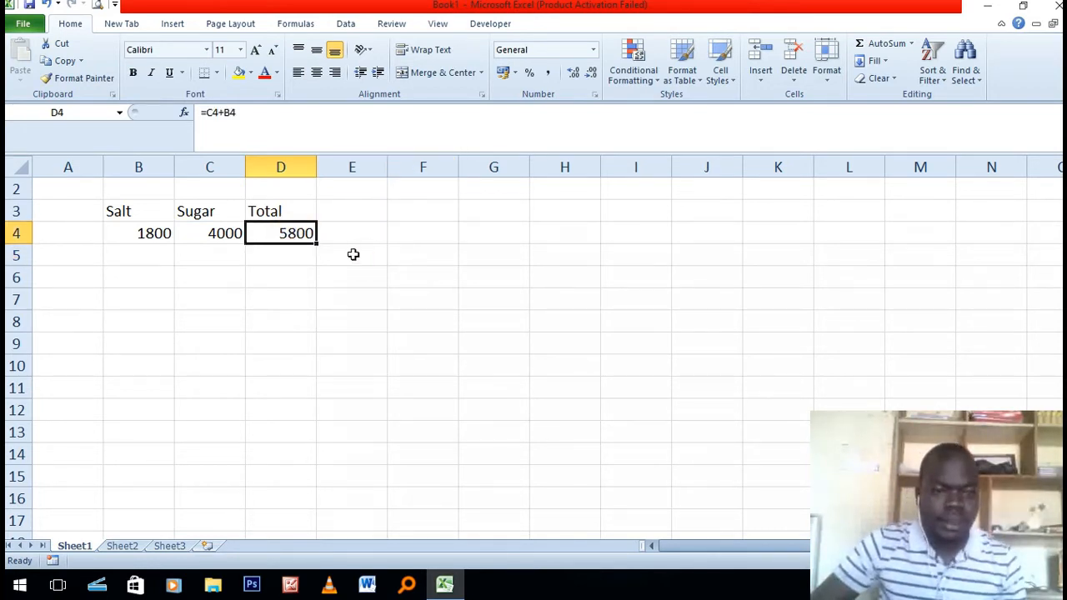
pyautogui.click(289, 255)
pyautogui.moveTo(289, 255); pyautogui.dragTo(291, 534)
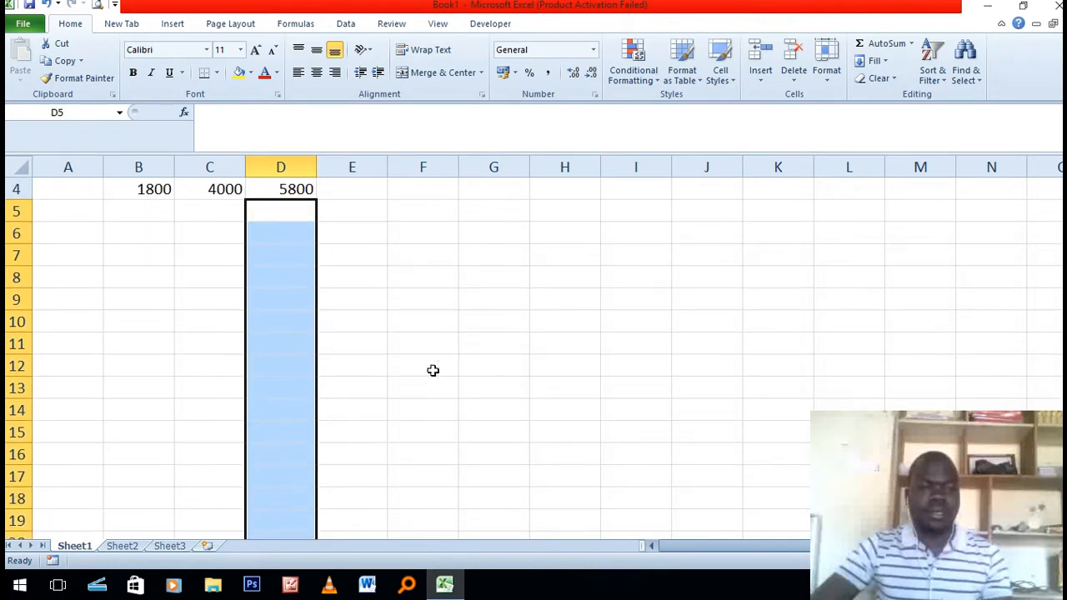
pyautogui.click(434, 367)
pyautogui.scroll(1, 188, 276)
pyautogui.click(136, 281)
pyautogui.click(161, 364)
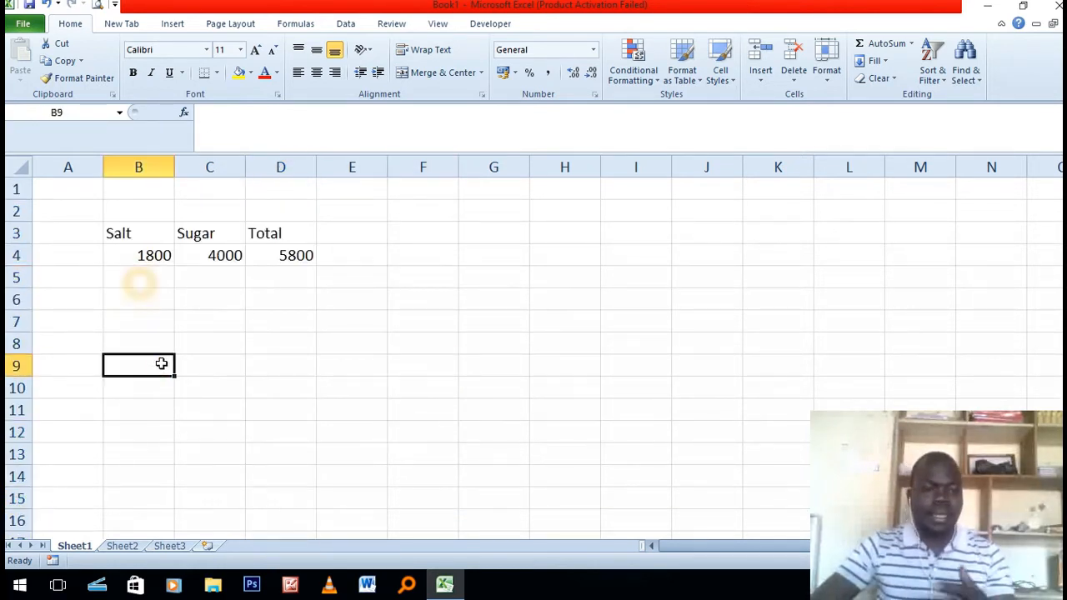
pyautogui.click(287, 345)
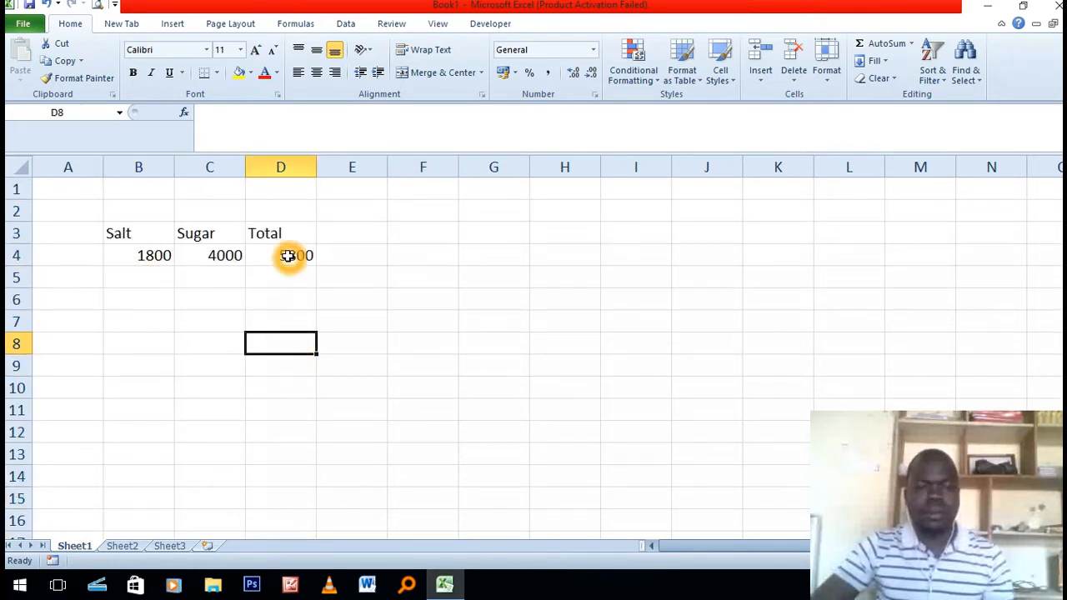
# Fill the Total formula from D4 down to D13 and undo the fill.
pyautogui.click(283, 257)
pyautogui.moveTo(316, 265); pyautogui.dragTo(310, 326)
pyautogui.moveTo(310, 349); pyautogui.dragTo(309, 465)
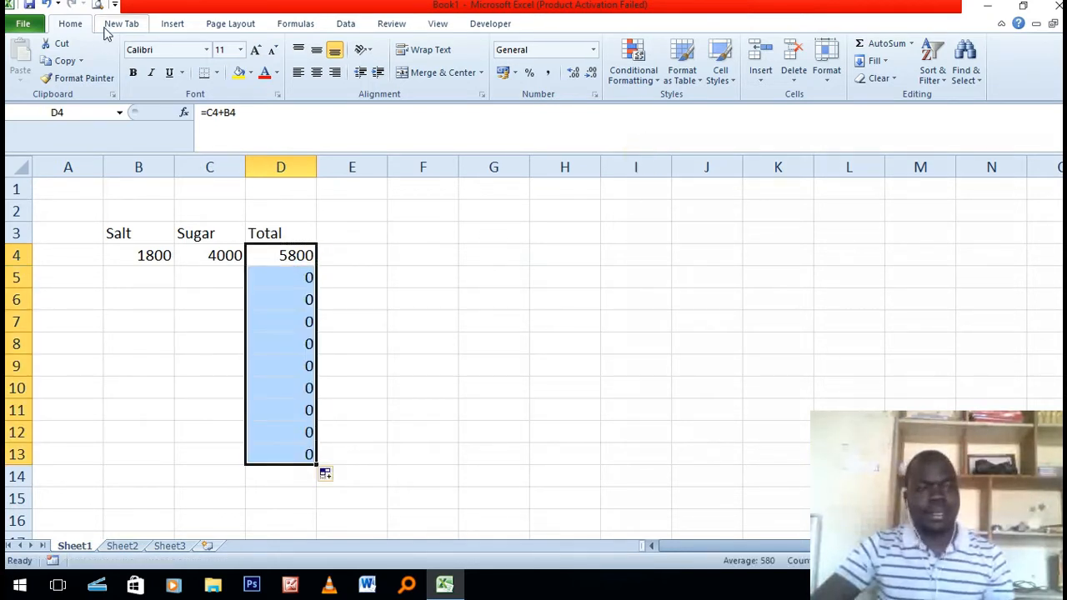
pyautogui.click(46, 5)
# Copy the Total formula from D4 down through cell D14 with the fill handle.
pyautogui.moveTo(314, 263); pyautogui.dragTo(315, 264)
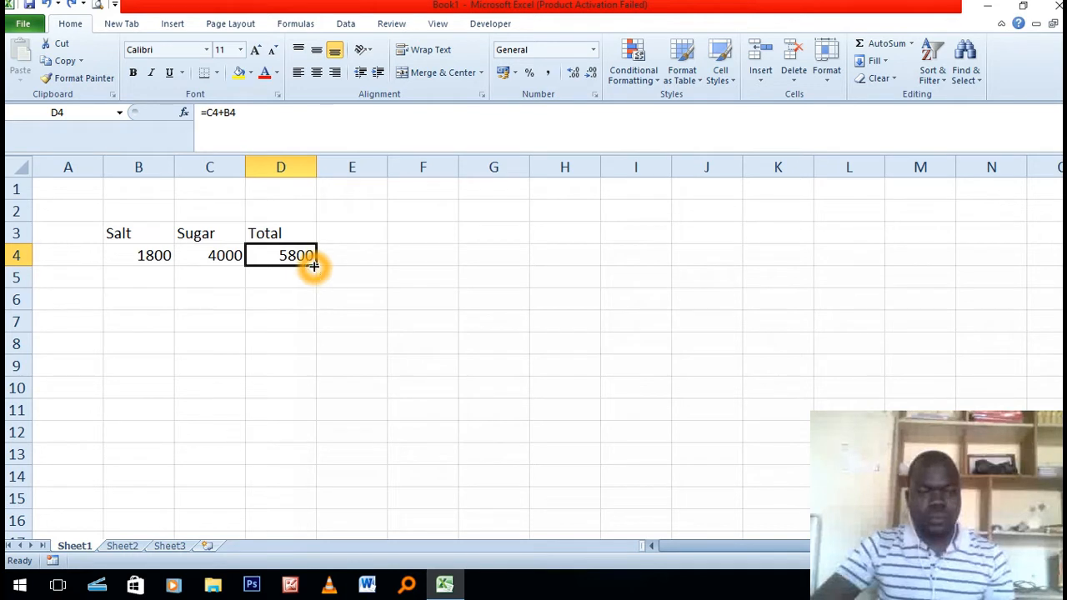
pyautogui.moveTo(314, 265); pyautogui.dragTo(298, 492)
pyautogui.click(447, 360)
pyautogui.click(523, 300)
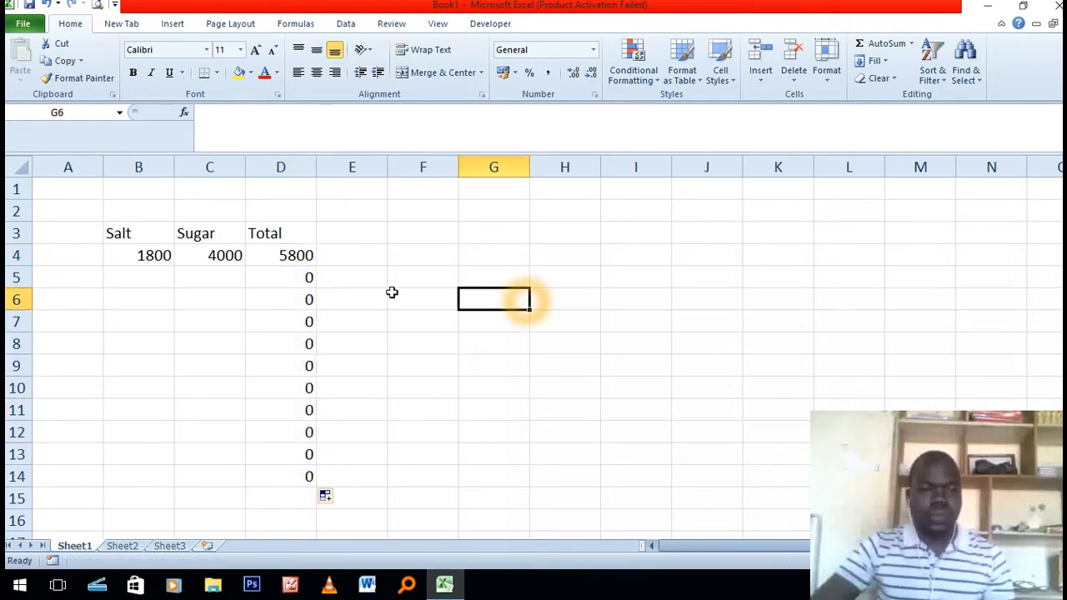
pyautogui.click(223, 271)
pyautogui.click(150, 274)
pyautogui.click(180, 338)
pyautogui.click(424, 324)
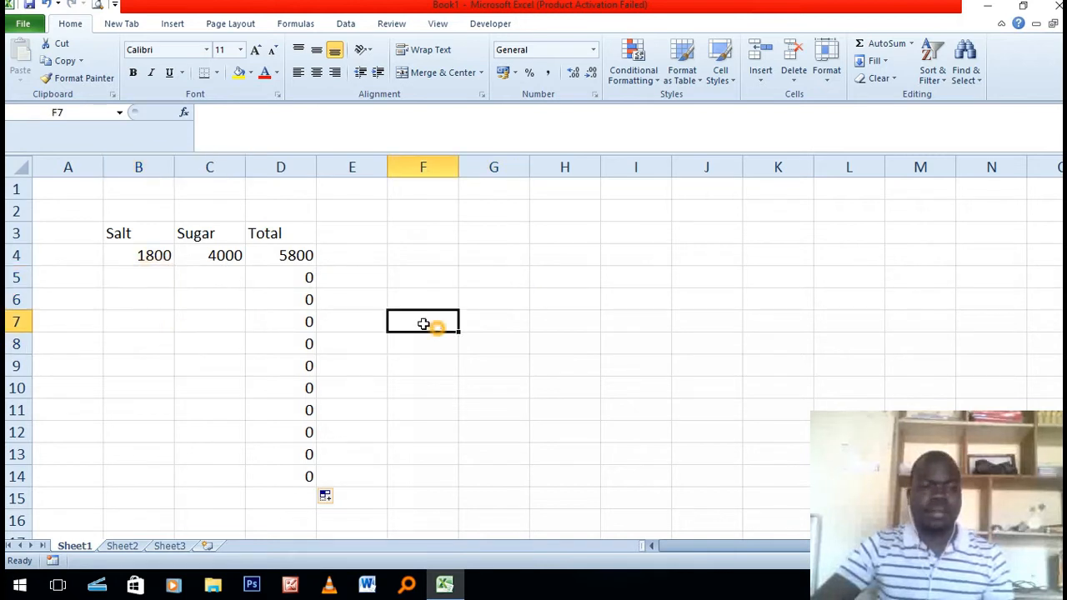
pyautogui.click(143, 276)
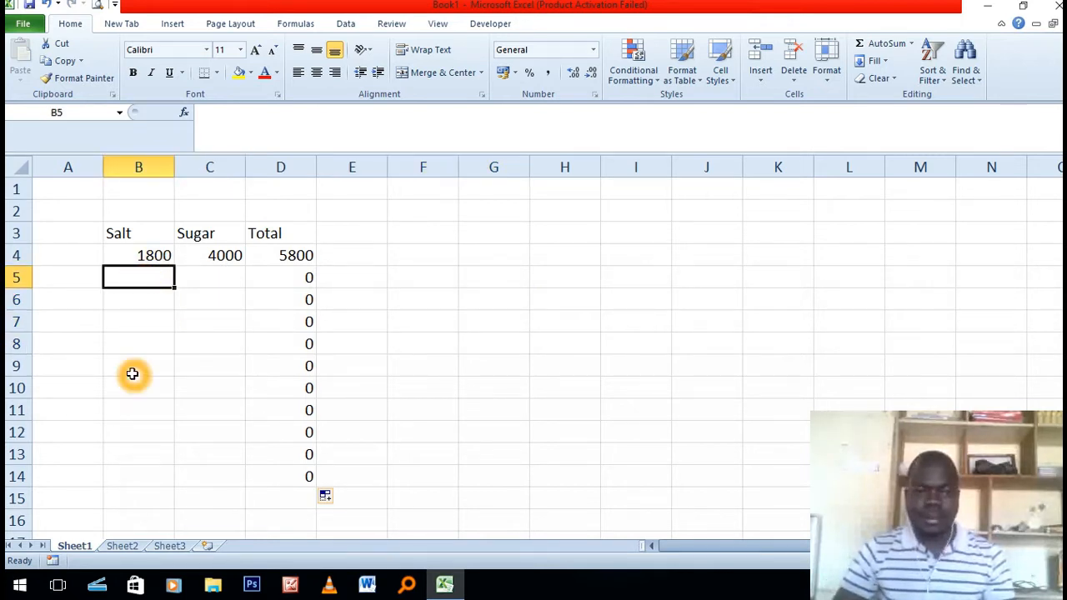
pyautogui.write('3000')
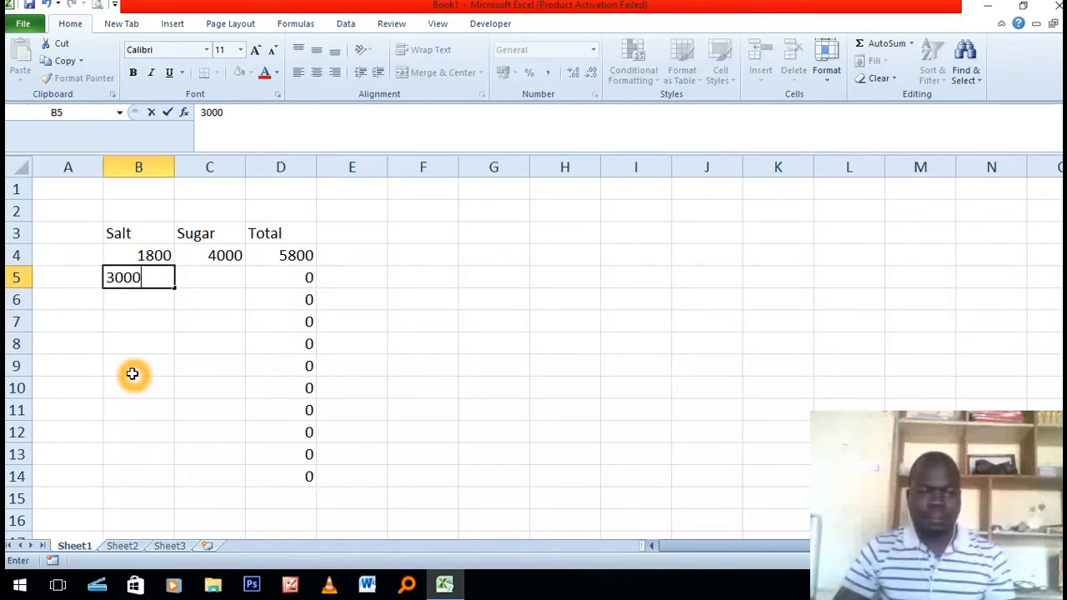
pyautogui.press('BackSpace')
pyautogui.press('BackSpace')
pyautogui.press('BackSpace')
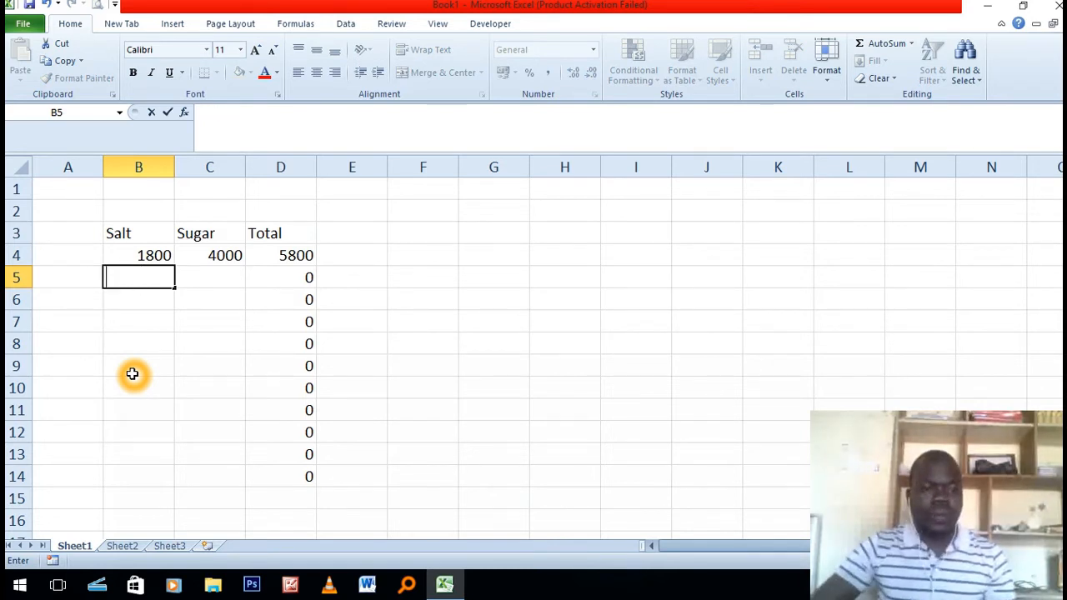
# Add the heading QTY in cell A3, beside the Salt heading.
pyautogui.click(88, 235)
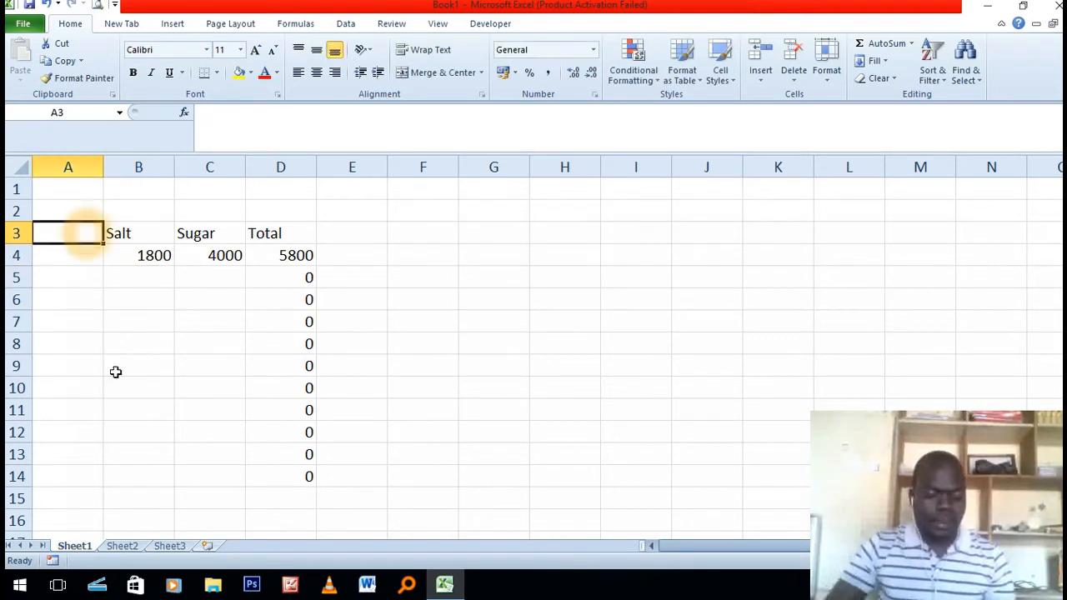
pyautogui.write('Q')
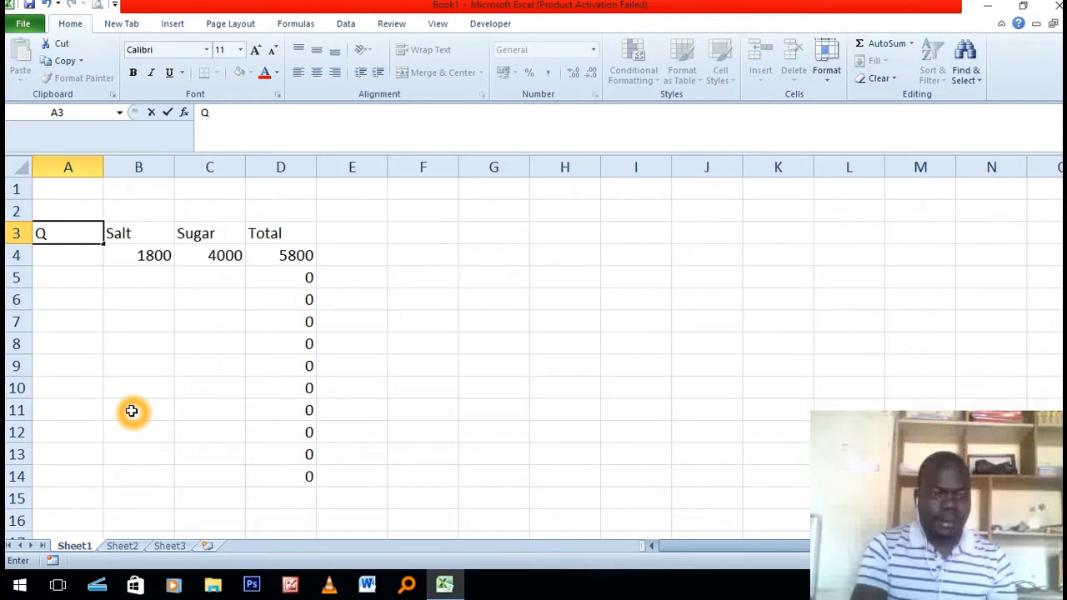
pyautogui.write('TY')
pyautogui.press('Return')
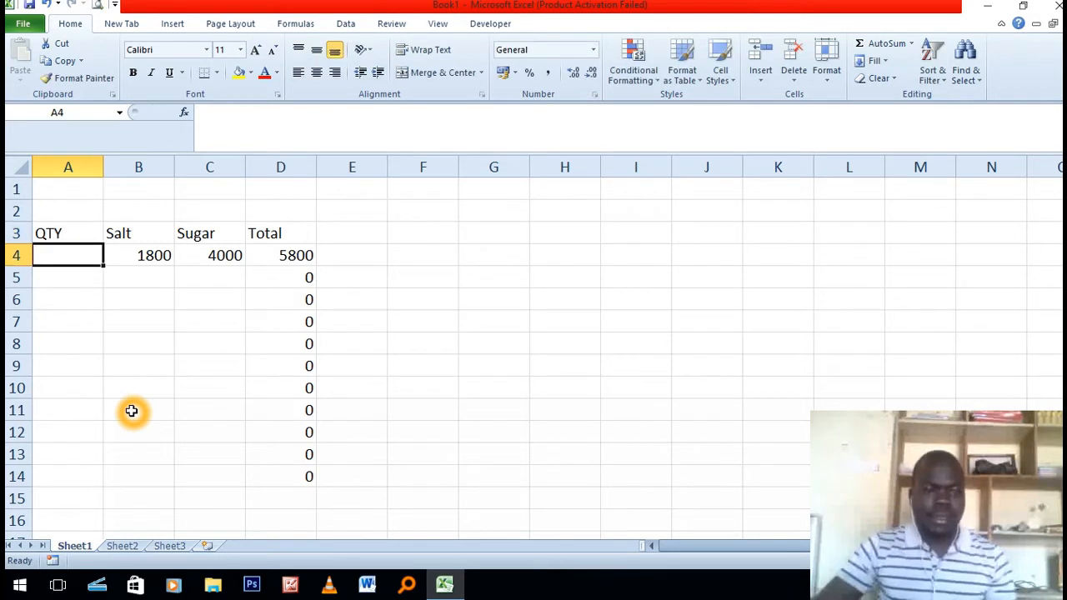
# Enter 3000 under Salt in cell B5 and 4000 under Sugar in cell C5.
pyautogui.click(142, 369)
pyautogui.click(140, 286)
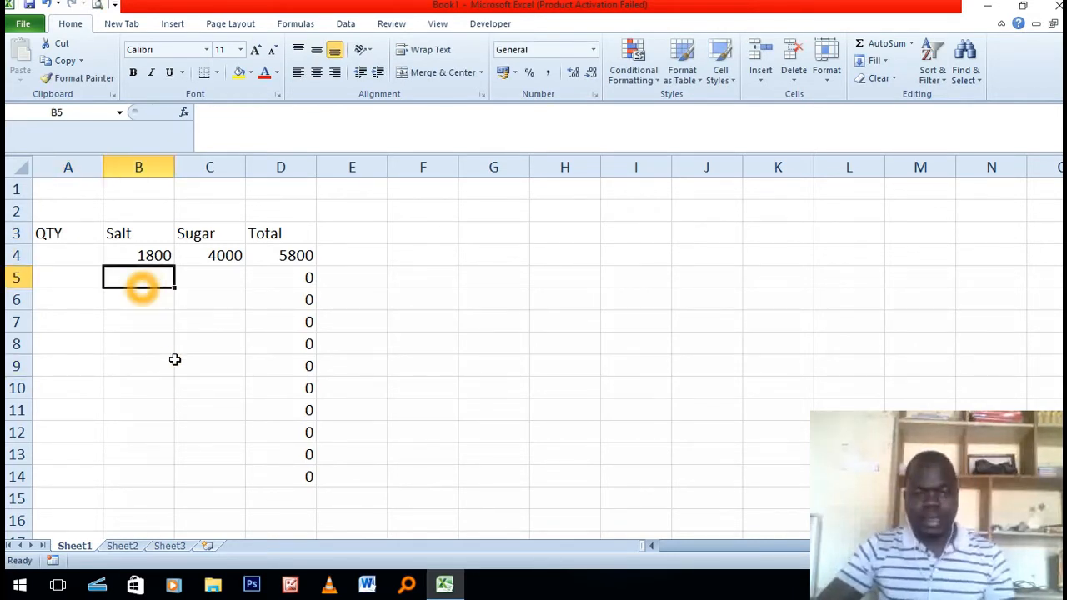
pyautogui.write('300')
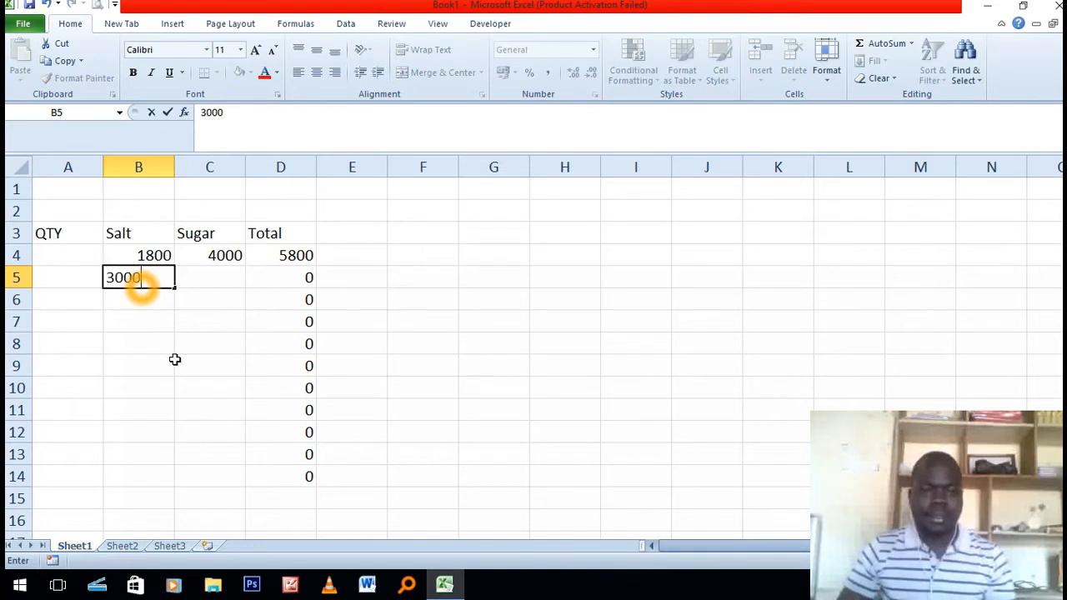
pyautogui.write('0')
pyautogui.press('Tab')
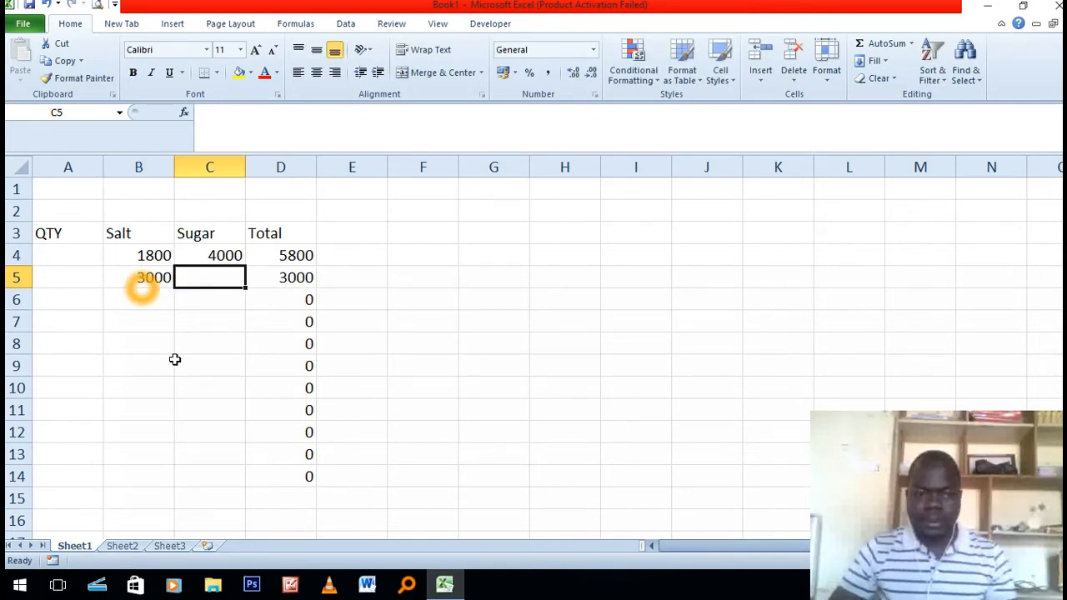
pyautogui.write('4000')
pyautogui.press('Return')
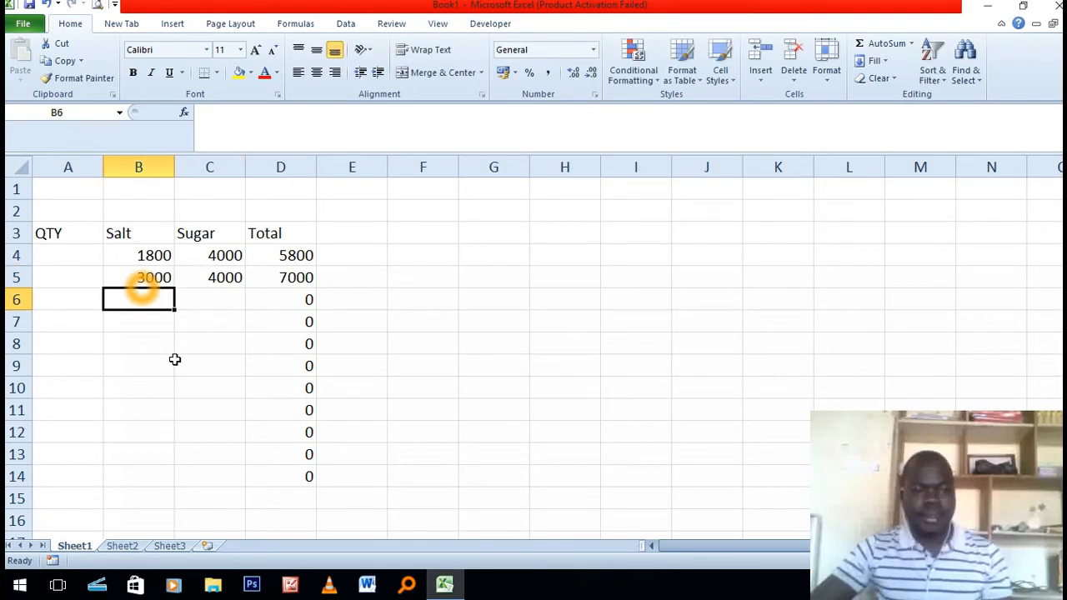
pyautogui.click(181, 341)
pyautogui.rightClick(70, 170)
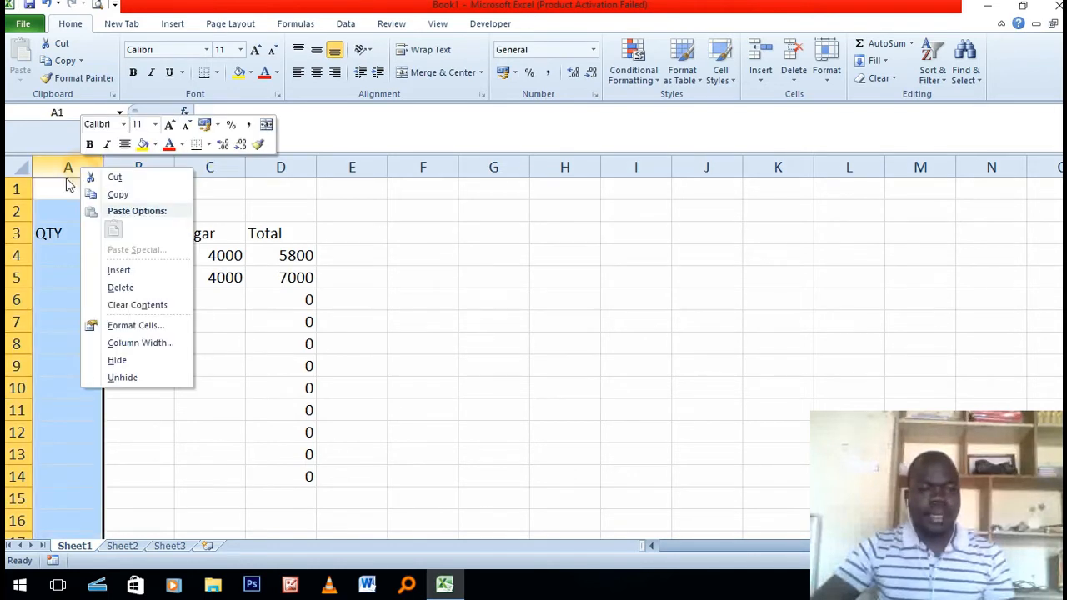
pyautogui.click(417, 355)
pyautogui.click(396, 353)
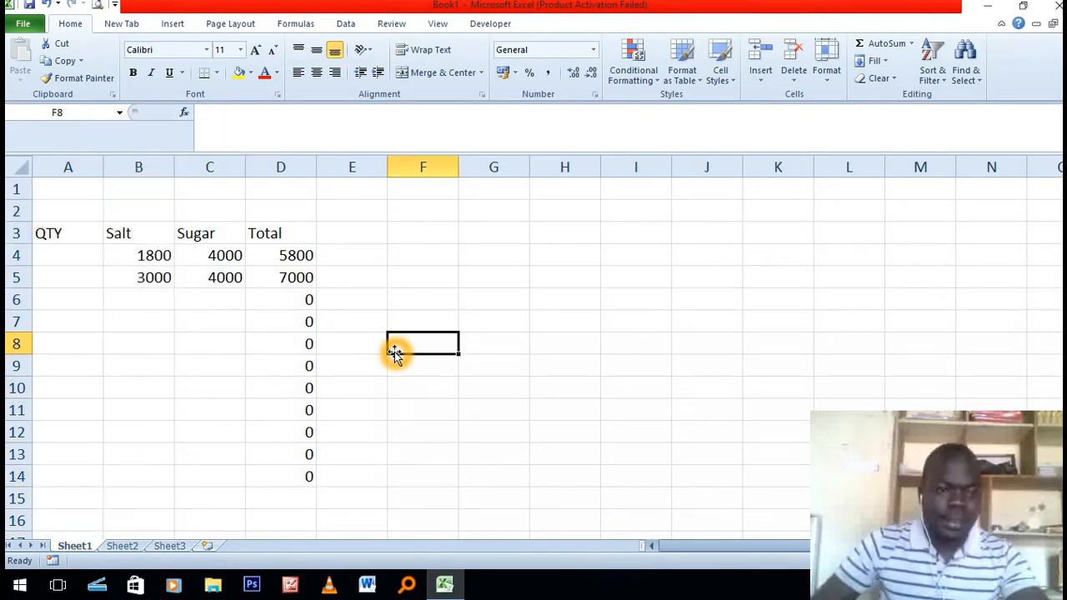
pyautogui.click(179, 324)
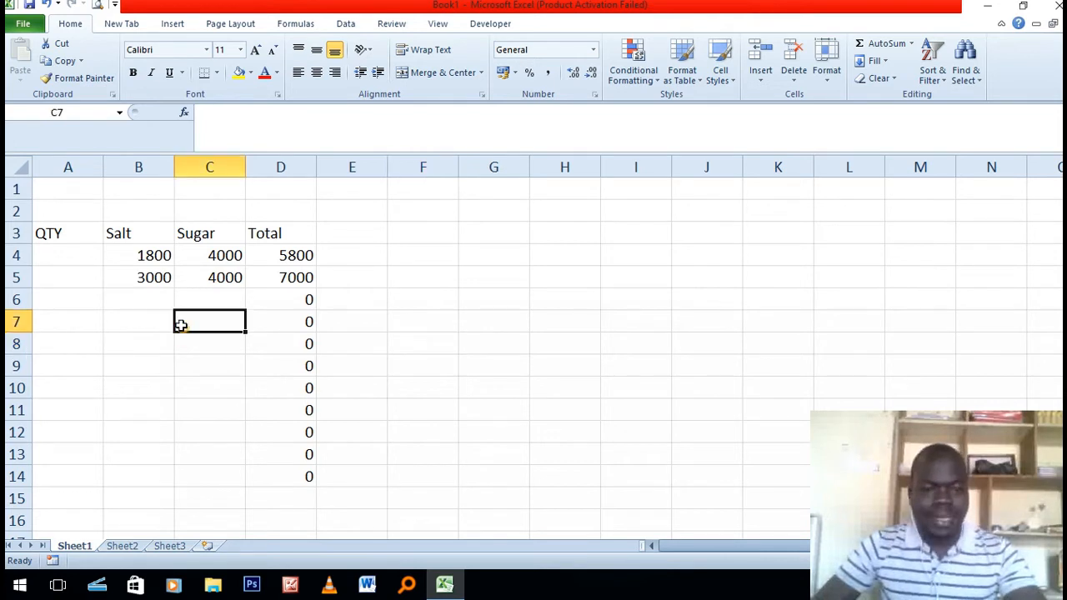
pyautogui.click(219, 315)
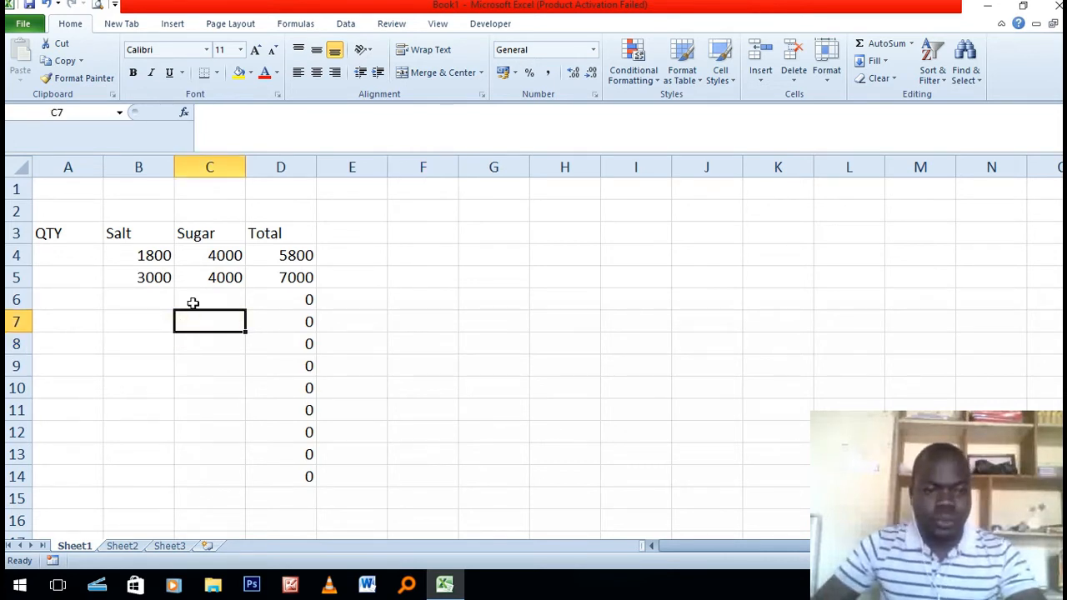
# Examine the Salt and Sugar amounts and the Total formulas in rows 4 and 5.
pyautogui.click(165, 256)
pyautogui.click(150, 280)
pyautogui.moveTo(172, 330); pyautogui.dragTo(228, 326)
pyautogui.click(238, 328)
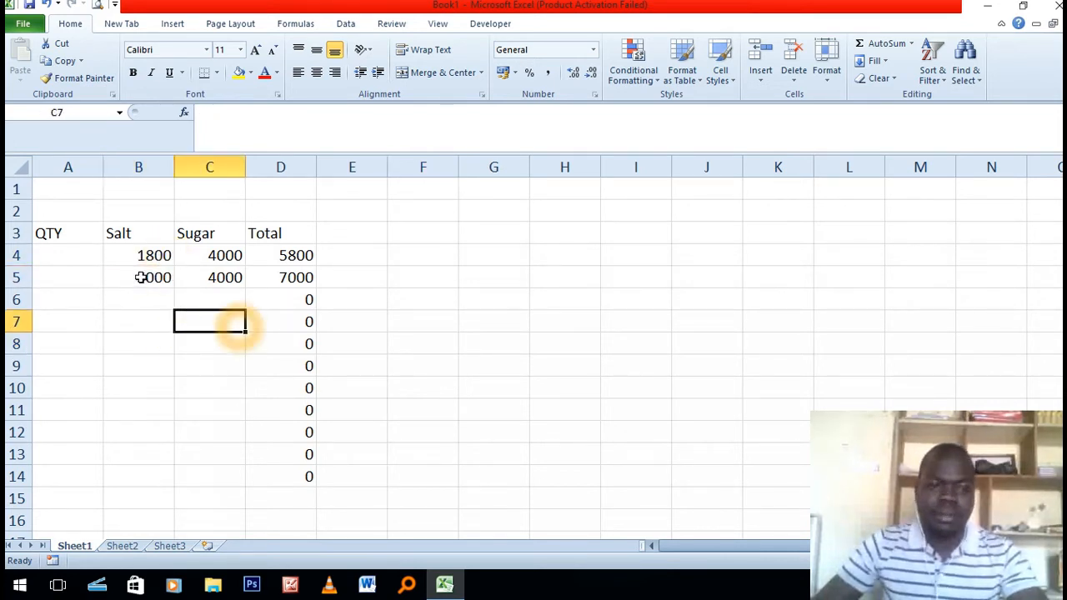
pyautogui.click(138, 256)
pyautogui.click(164, 281)
pyautogui.click(250, 277)
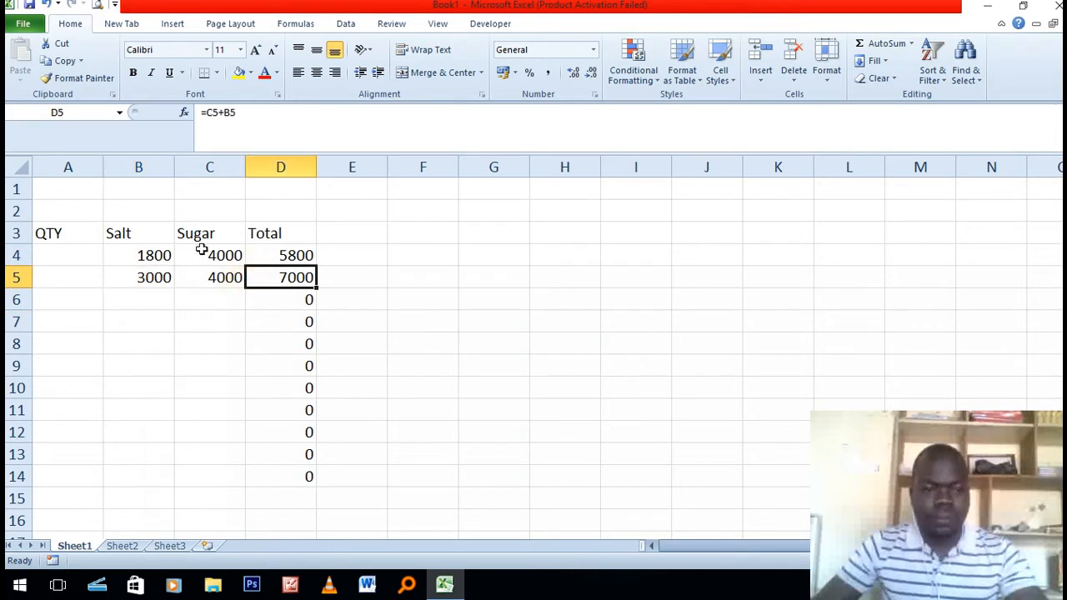
pyautogui.click(150, 256)
pyautogui.click(281, 256)
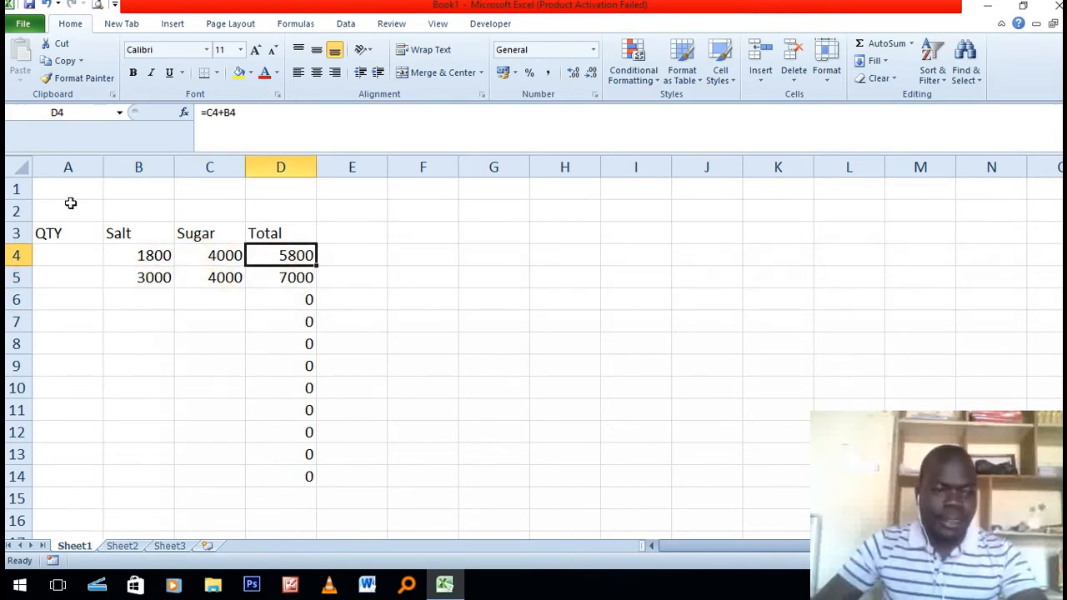
pyautogui.click(69, 250)
pyautogui.click(150, 251)
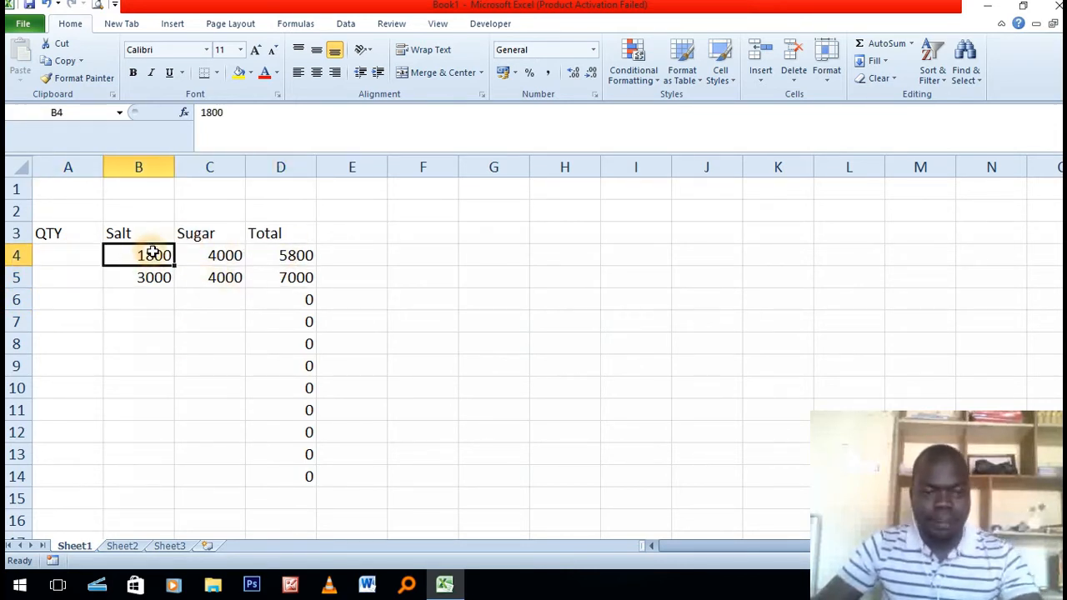
pyautogui.click(233, 258)
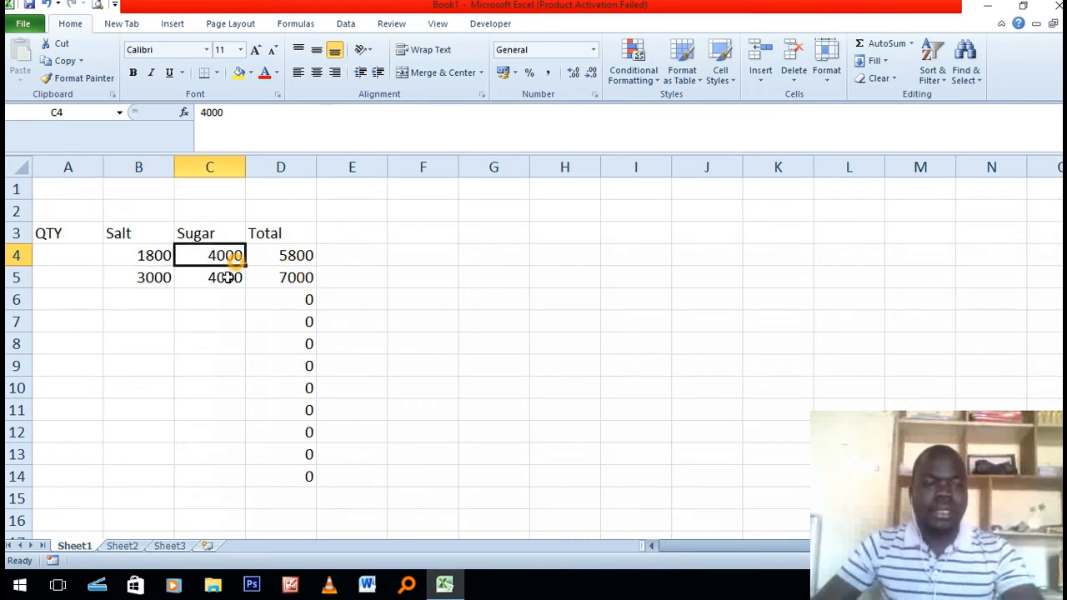
# Insert a blank column between the Salt and Sugar columns.
pyautogui.click(230, 352)
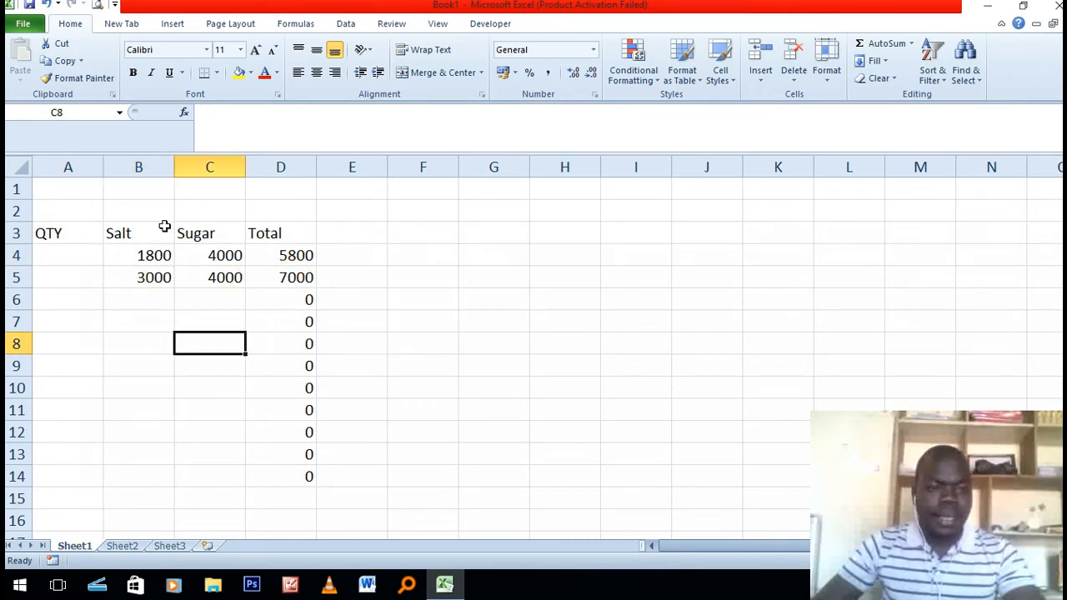
pyautogui.rightClick(181, 167)
pyautogui.click(221, 272)
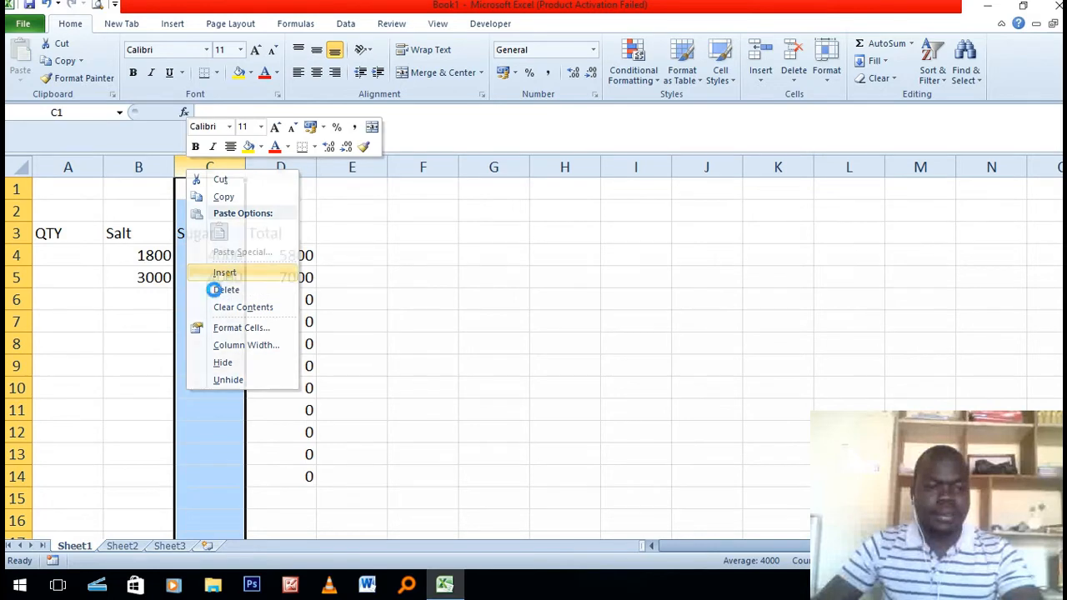
pyautogui.click(196, 367)
pyautogui.click(187, 278)
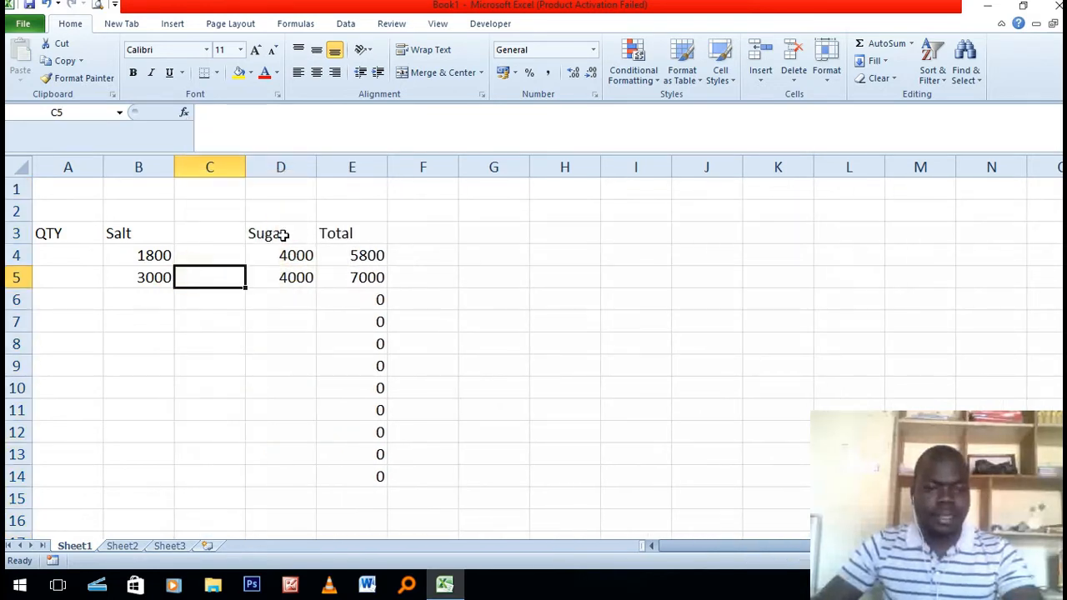
pyautogui.click(253, 227)
pyautogui.click(220, 168)
pyautogui.rightClick(220, 168)
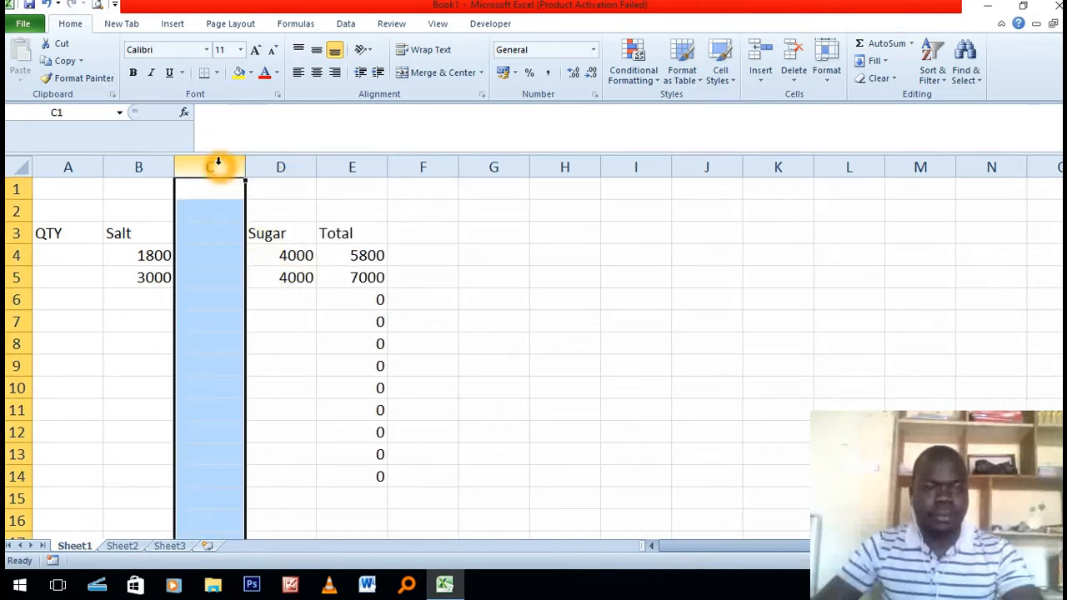
pyautogui.click(555, 386)
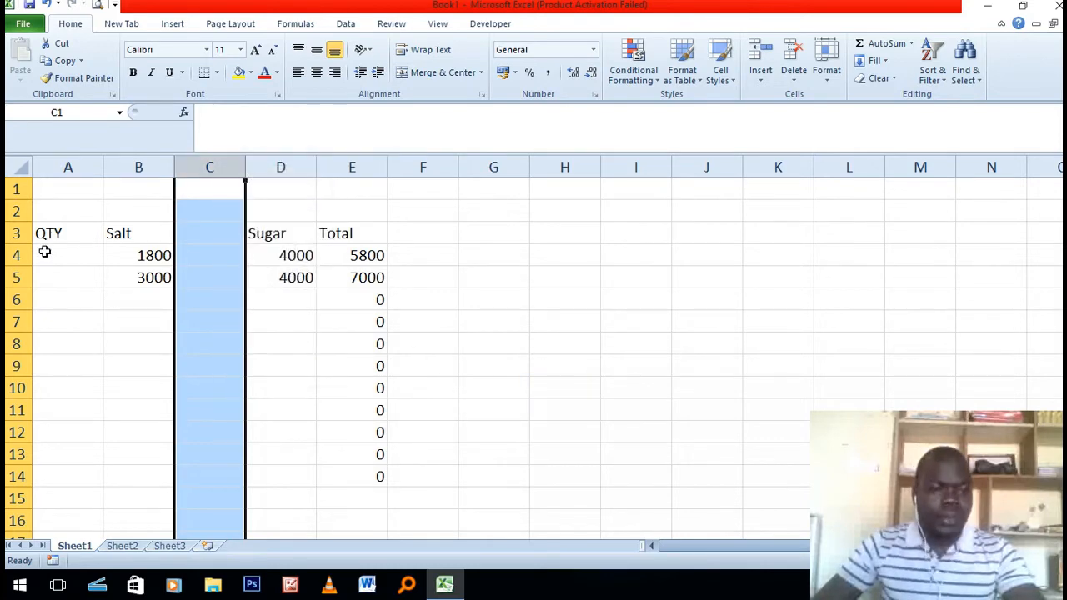
# Insert a blank column before the QTY column at the start of the table.
pyautogui.click(87, 247)
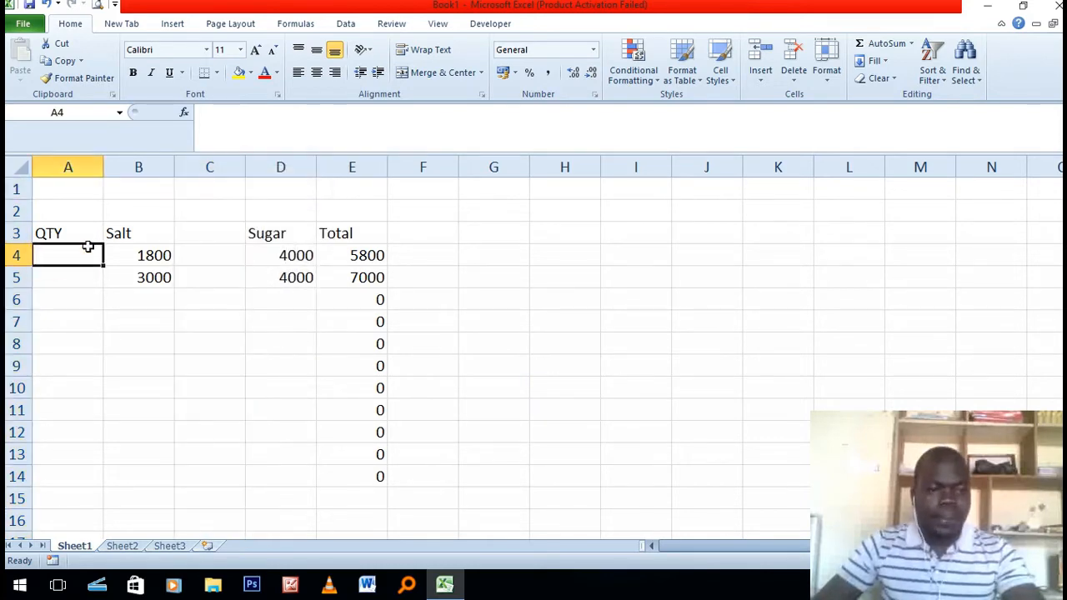
pyautogui.rightClick(67, 167)
pyautogui.click(104, 265)
pyautogui.click(259, 345)
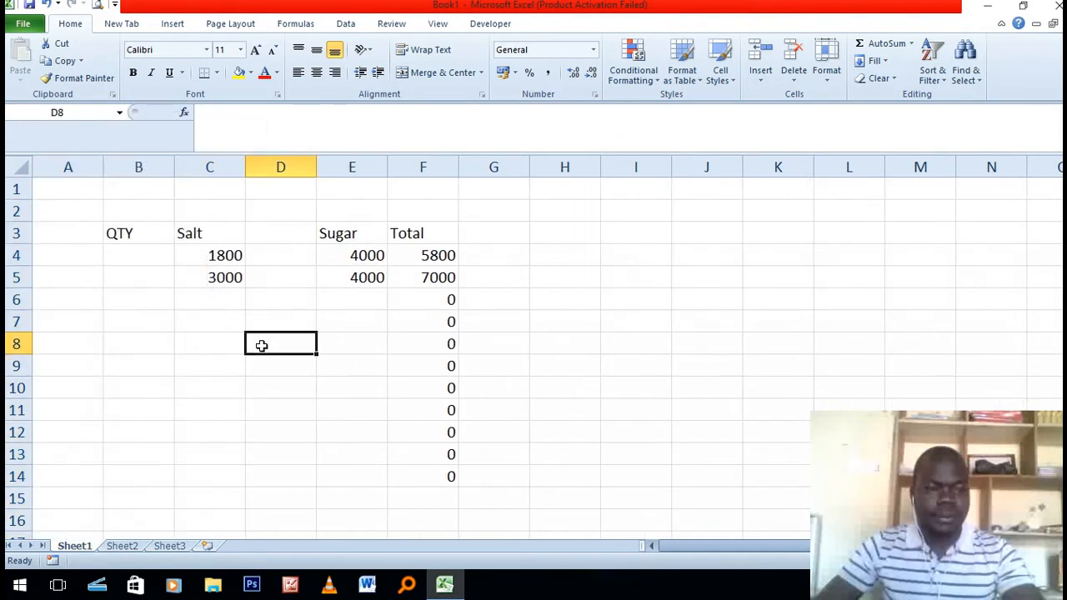
pyautogui.click(180, 325)
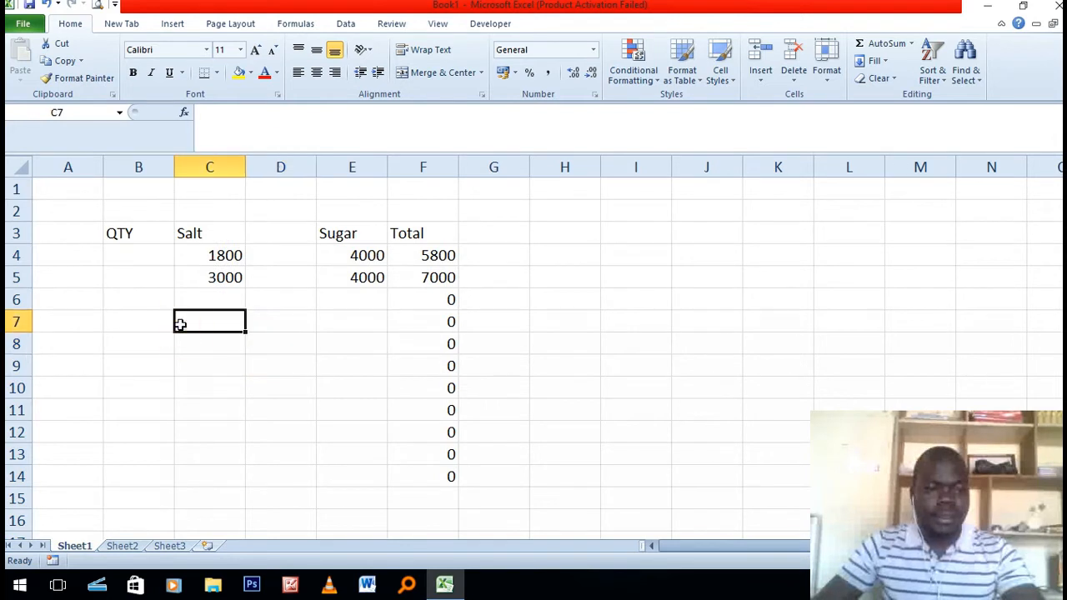
# Add the heading Date in cell A3, beside the QTY heading.
pyautogui.click(151, 262)
pyautogui.click(78, 251)
pyautogui.click(78, 233)
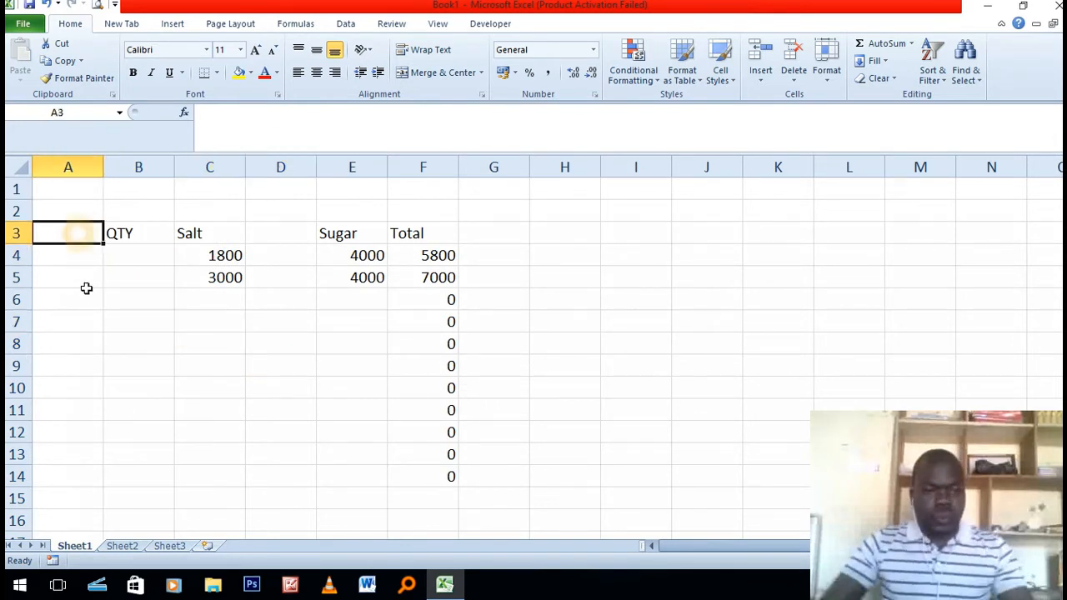
pyautogui.write('d')
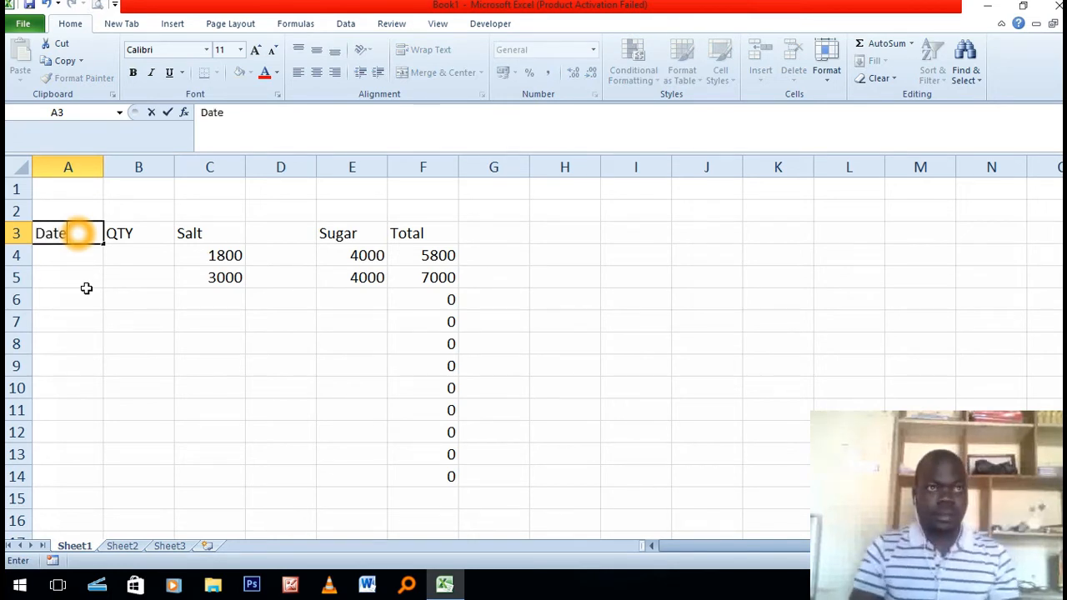
pyautogui.press('Return')
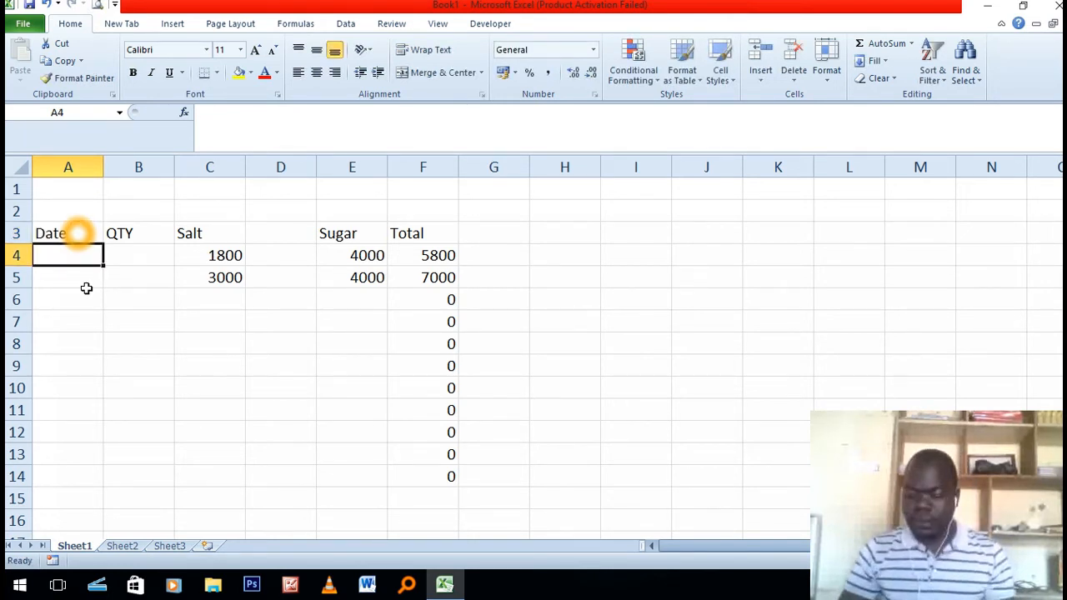
# Enter the date 21/5/2020 in cell A4 and the salt quantity 5 in cell B4.
pyautogui.write('1')
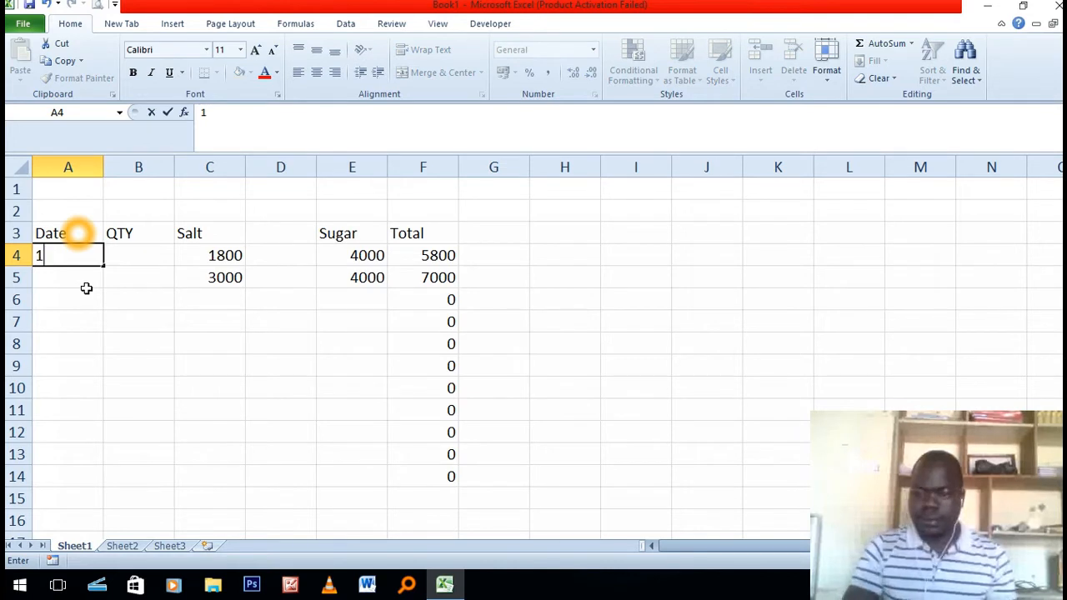
pyautogui.write('21')
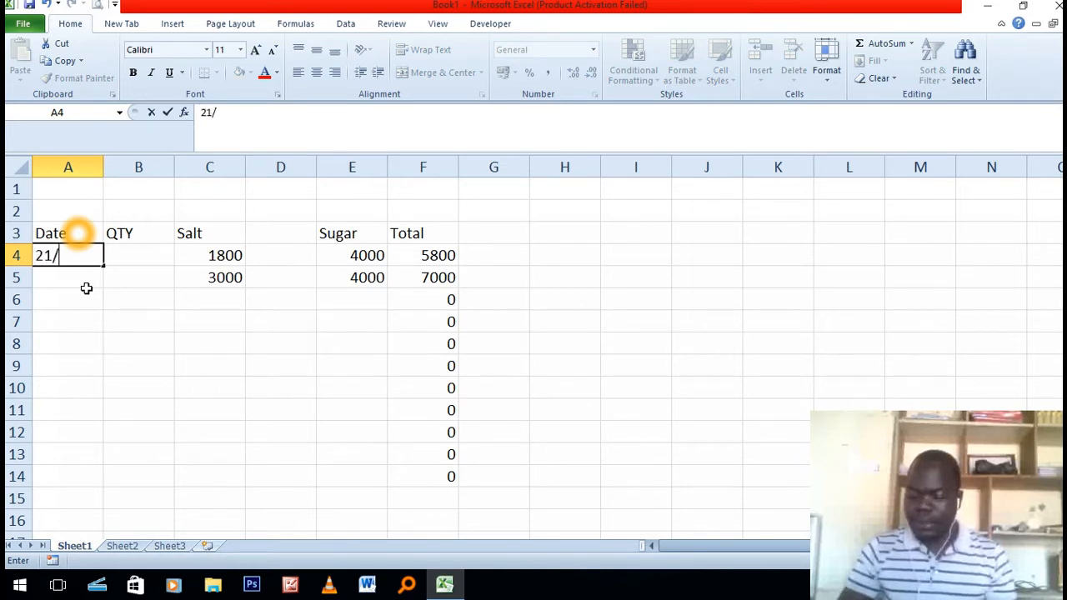
pyautogui.write('/5/2020')
pyautogui.press('Return')
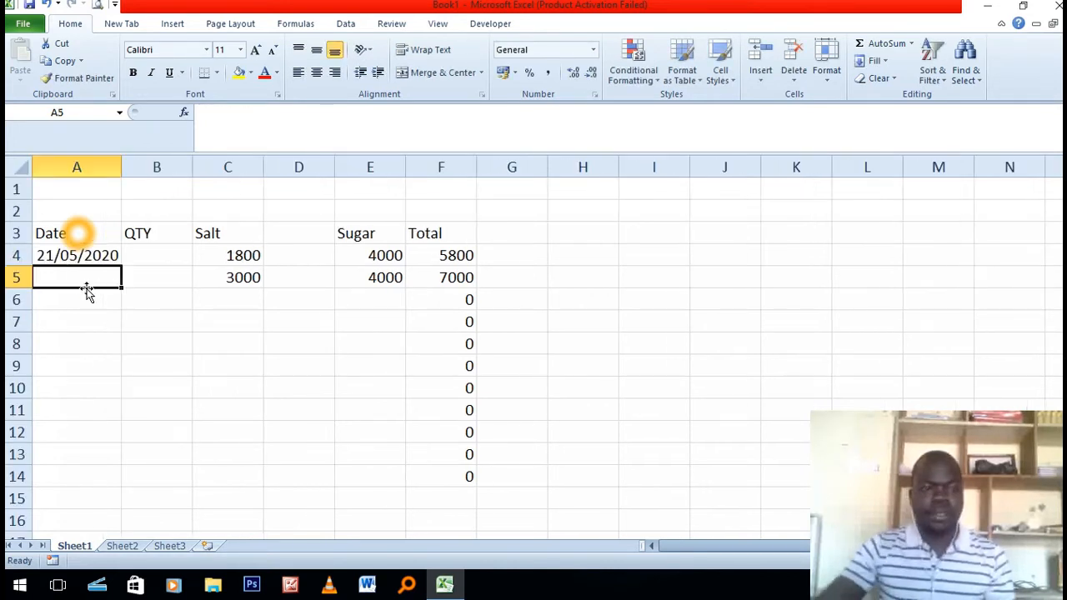
pyautogui.click(156, 252)
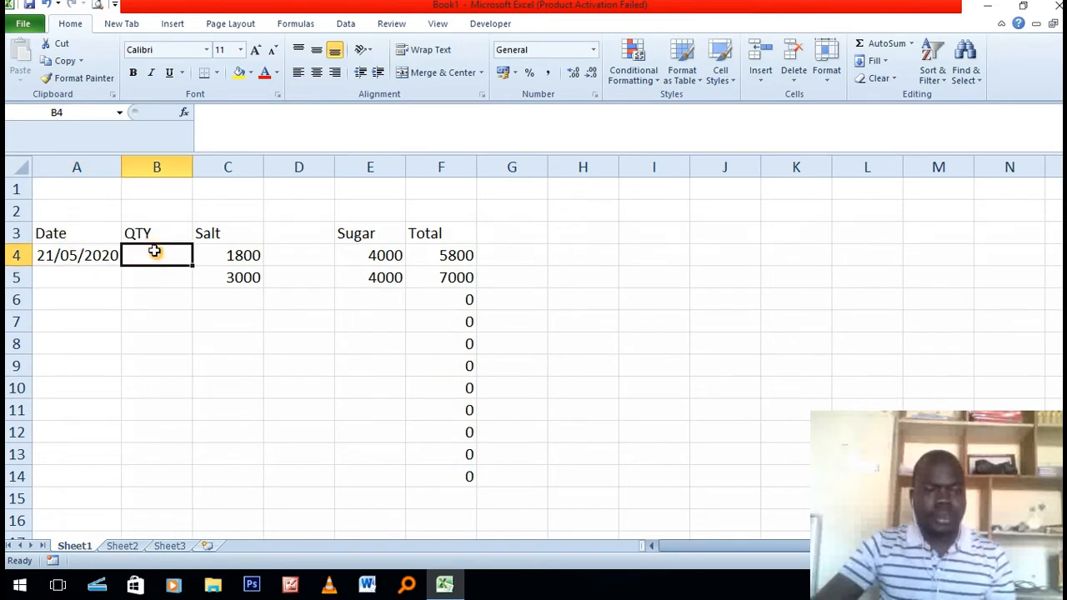
pyautogui.write('5')
pyautogui.click(205, 360)
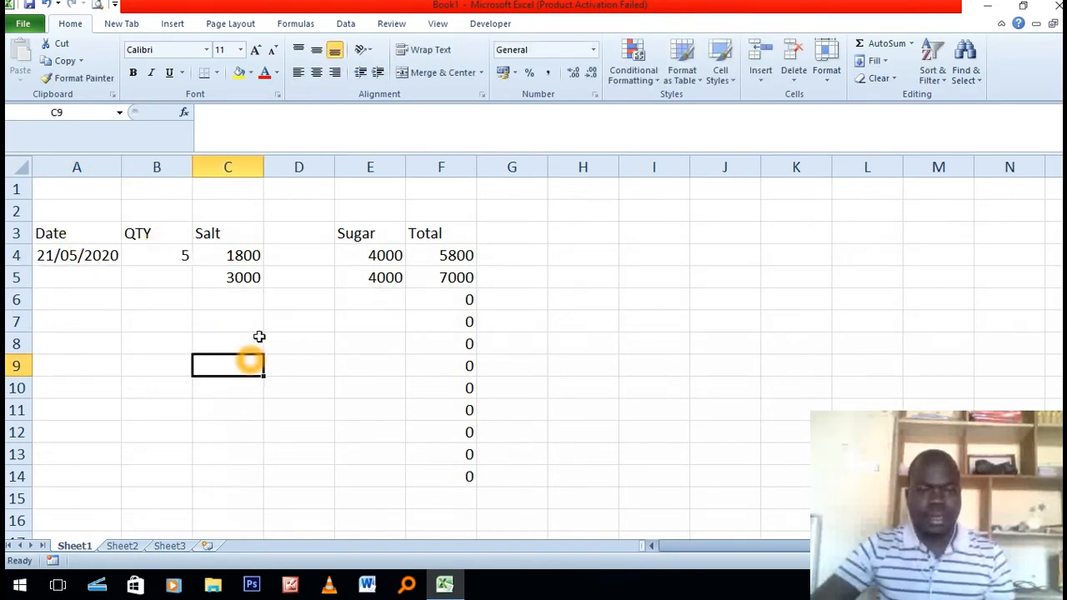
# Add a QTY heading in D3 with quantity 2 in D4, and fit the widths of columns D and C to their contents.
pyautogui.click(298, 234)
pyautogui.write('Q')
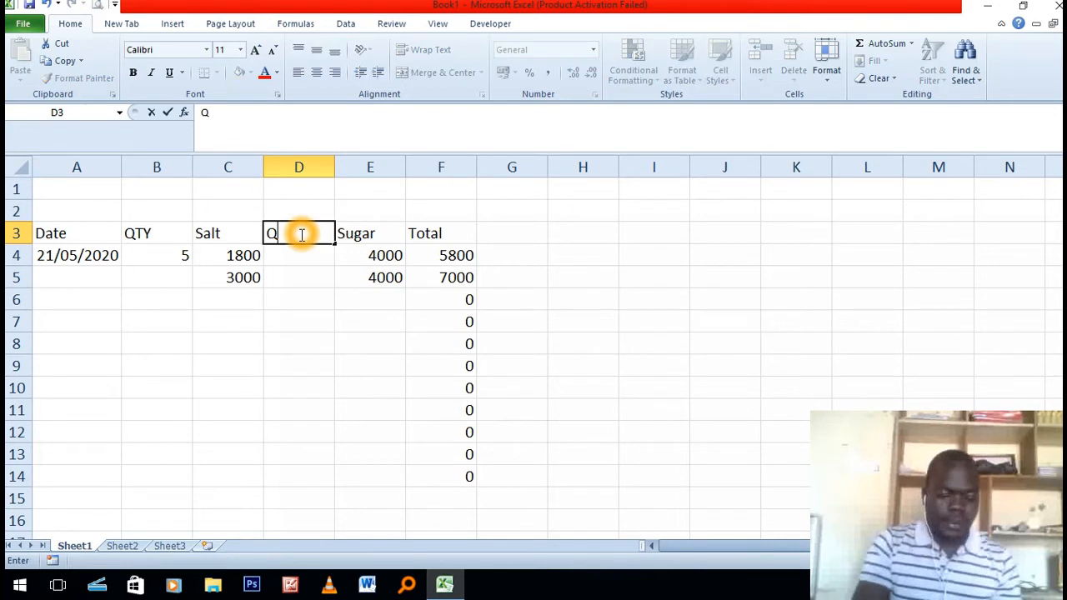
pyautogui.write('TY')
pyautogui.click(288, 250)
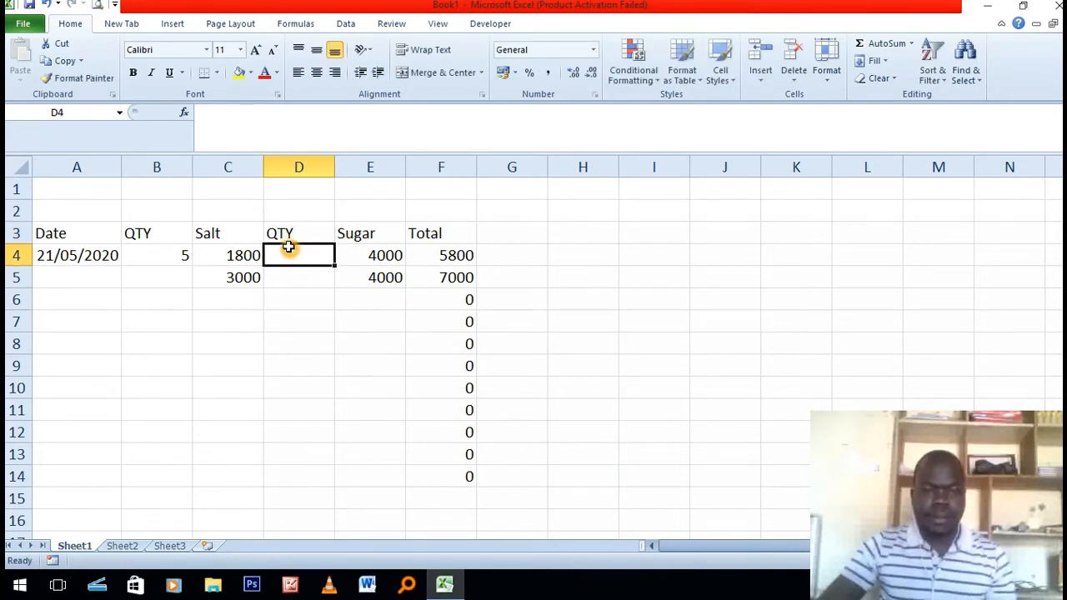
pyautogui.write('2')
pyautogui.click(317, 320)
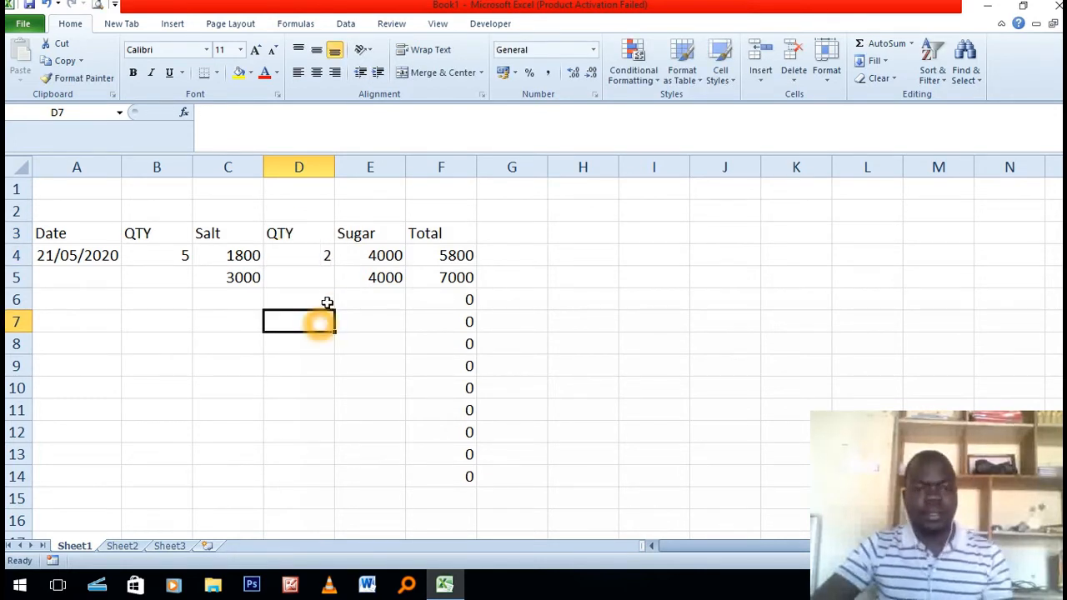
pyautogui.doubleClick(334, 165)
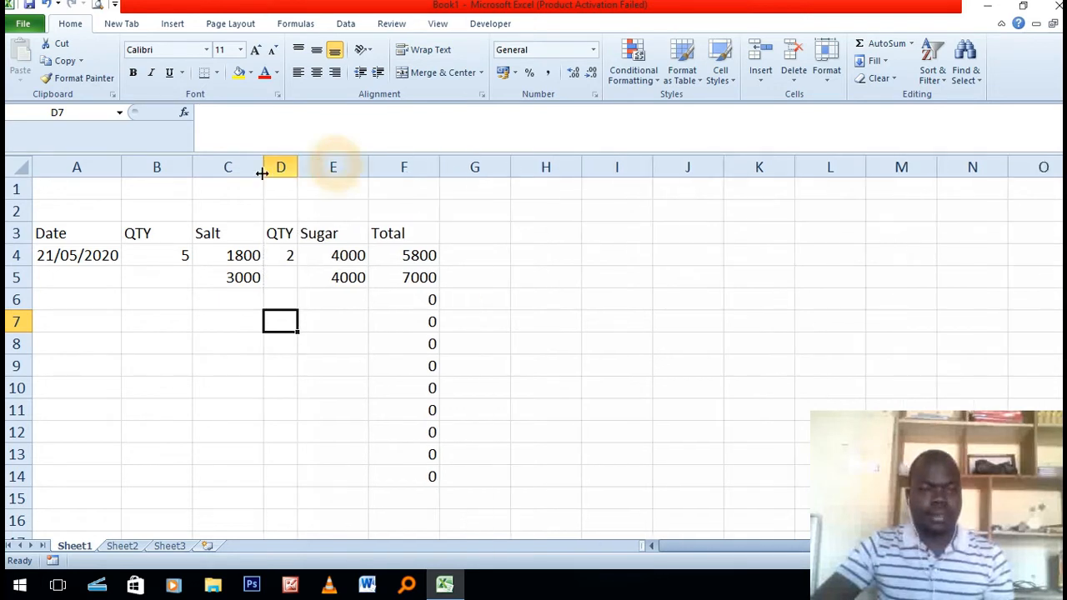
pyautogui.doubleClick(265, 167)
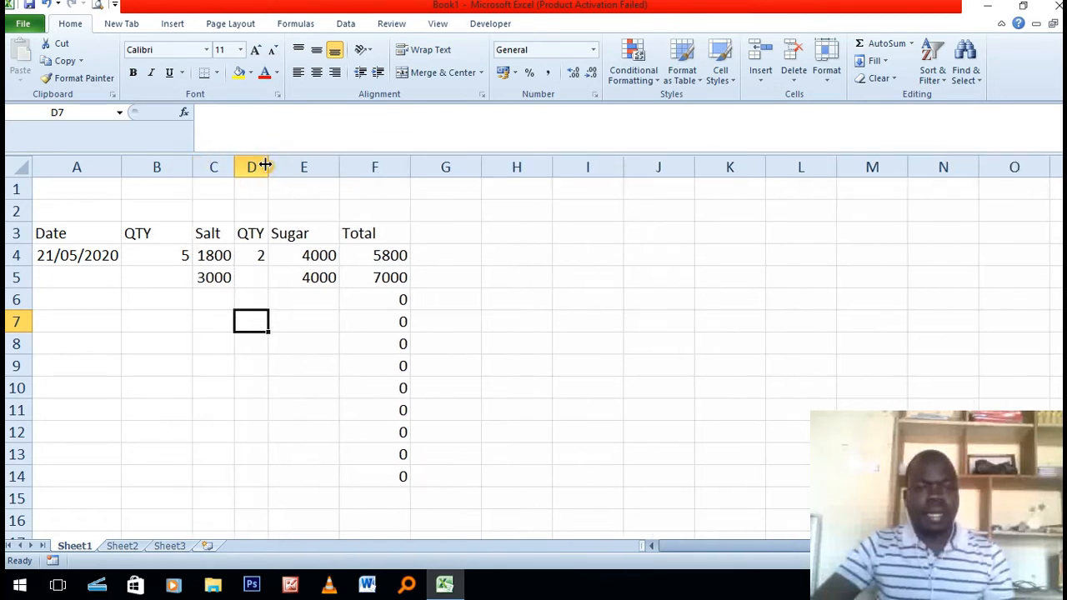
# Replace the Total formula in cell F4 with =B4*C4+D4*E4.
pyautogui.click(393, 255)
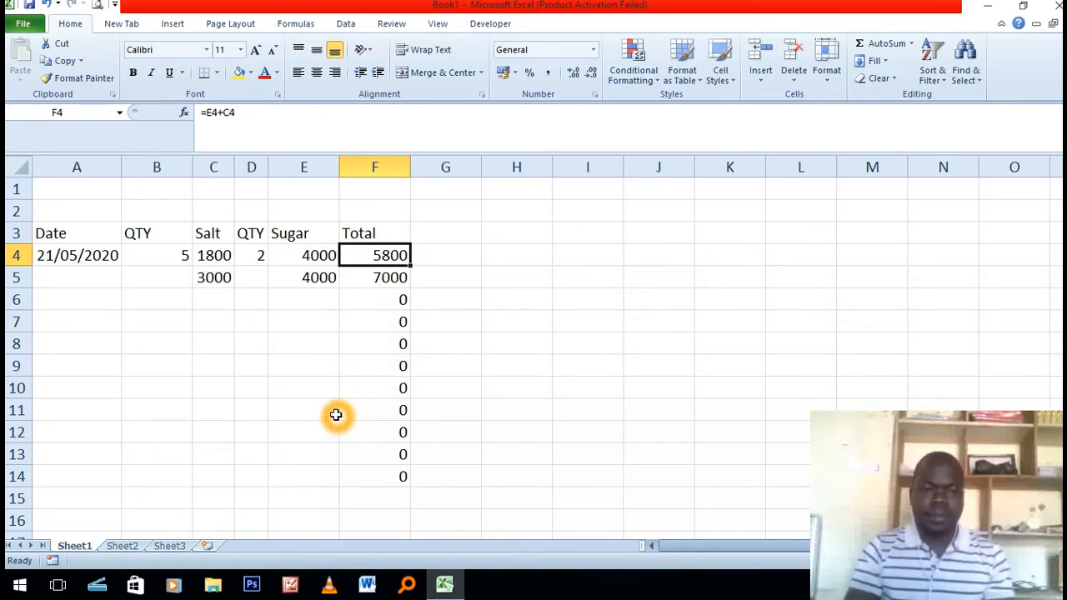
pyautogui.write('=')
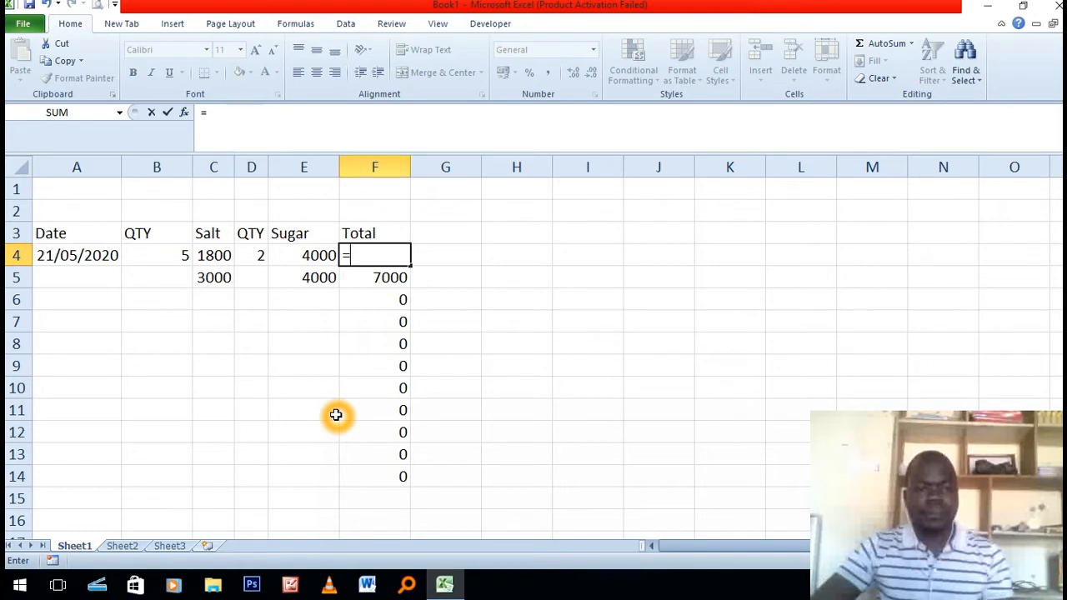
pyautogui.click(158, 255)
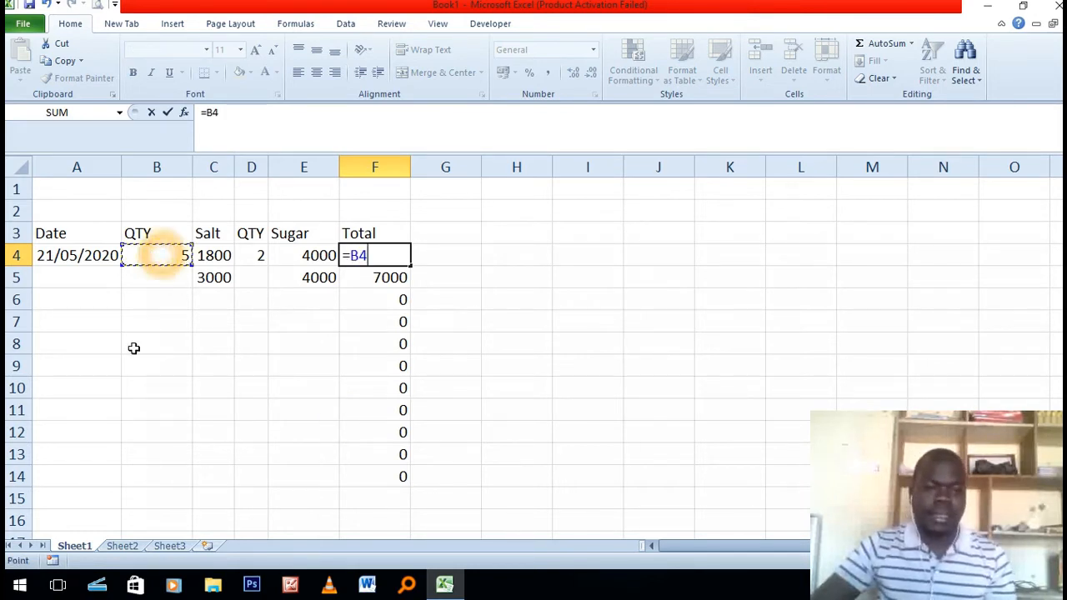
pyautogui.write('*')
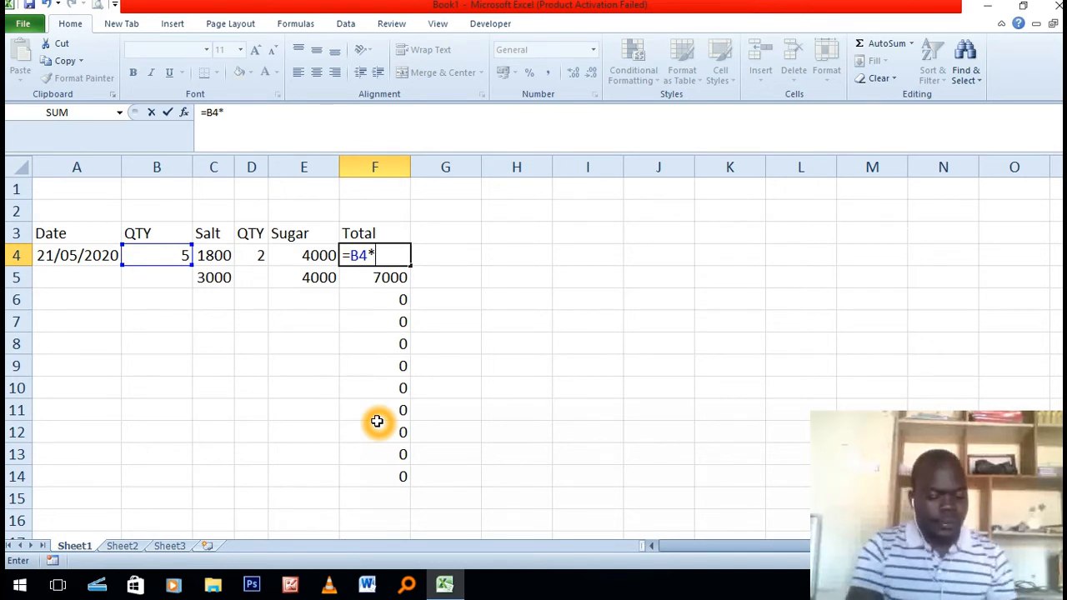
pyautogui.write('C4+')
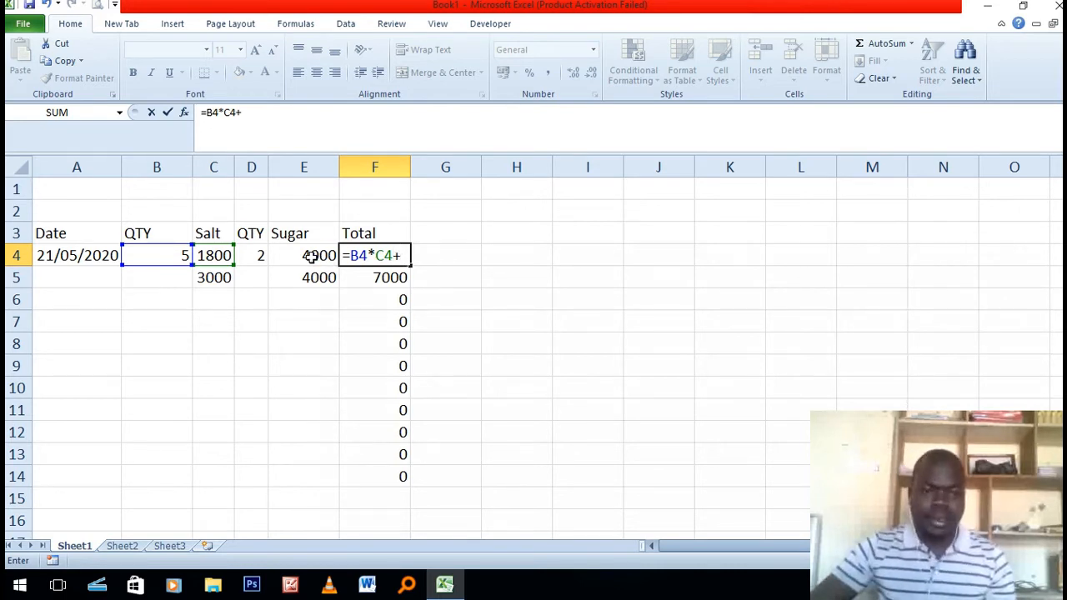
pyautogui.click(256, 253)
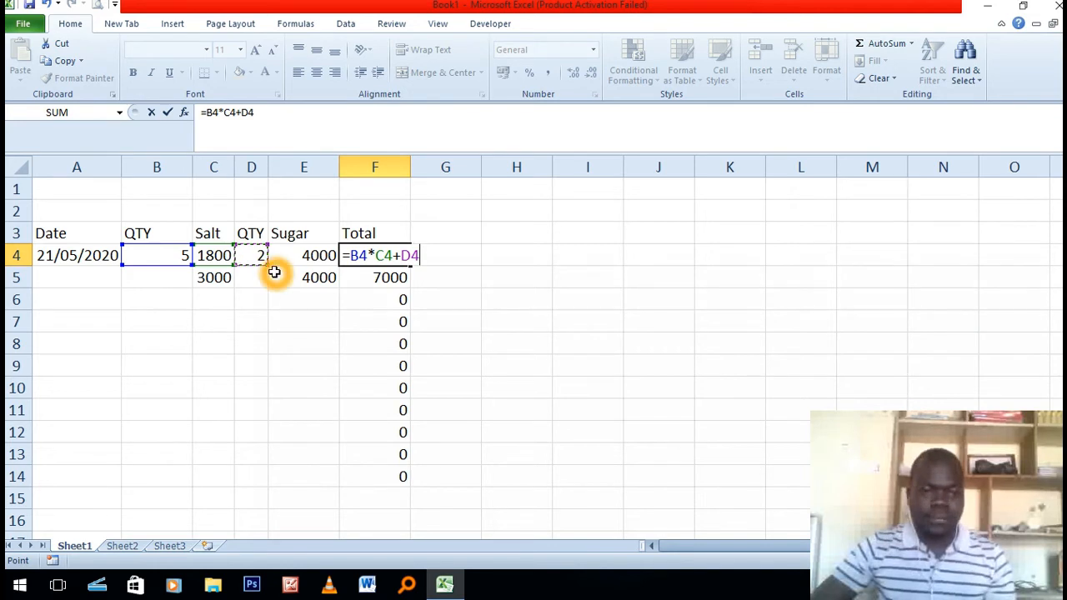
pyautogui.write('*')
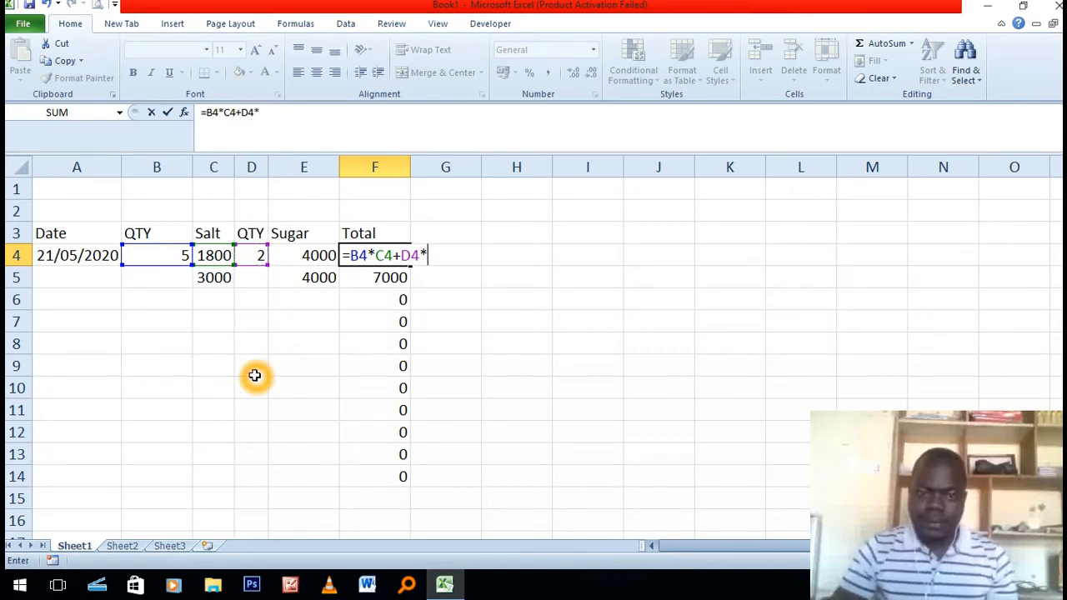
pyautogui.click(300, 258)
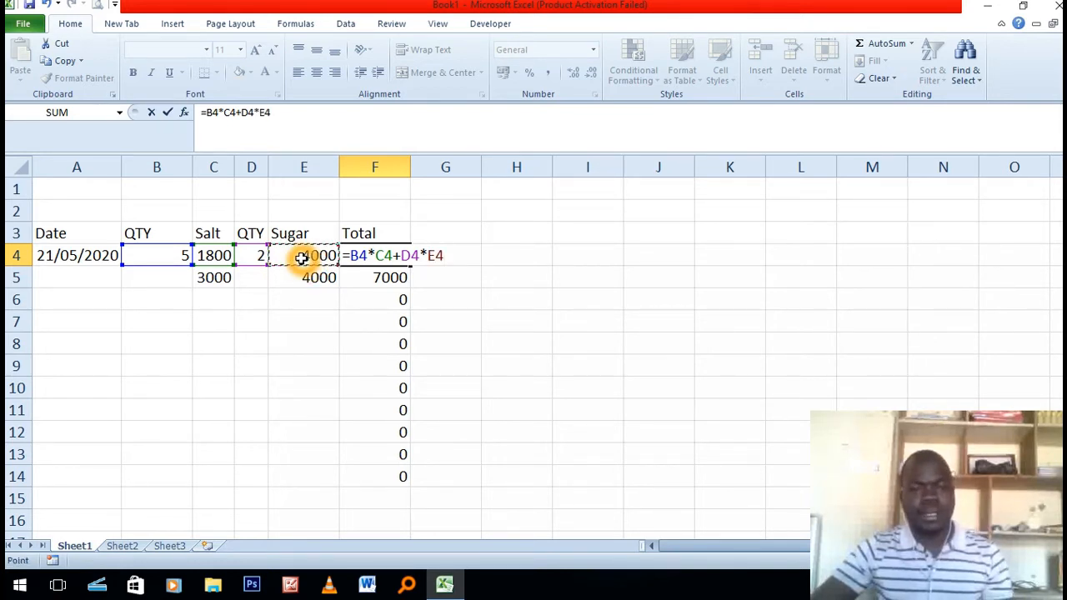
pyautogui.press('Return')
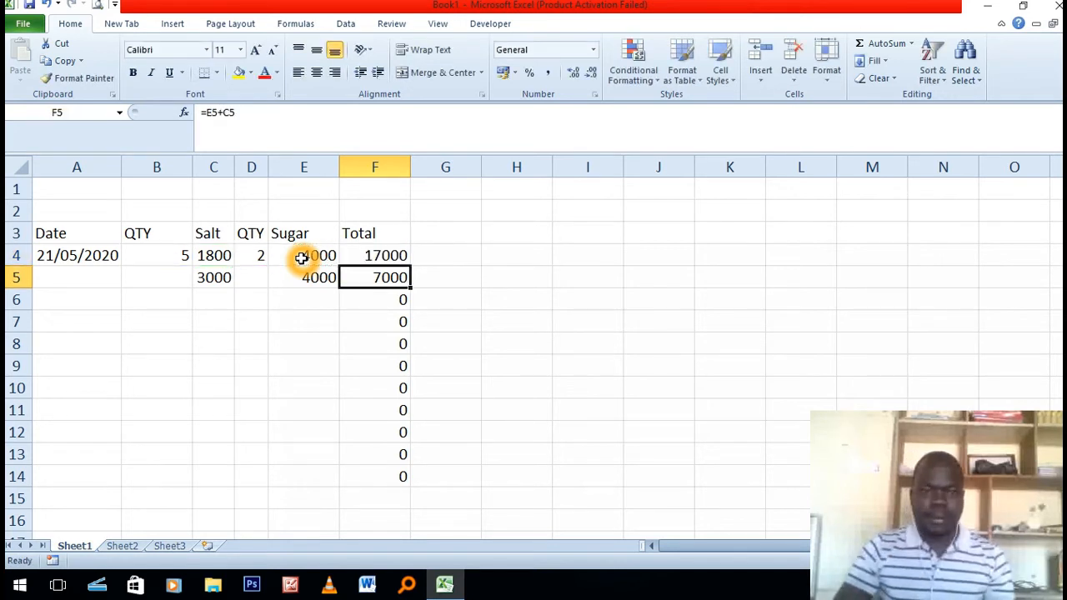
# Copy the new Total formula from F4 down through cell F14 with the fill handle.
pyautogui.click(362, 254)
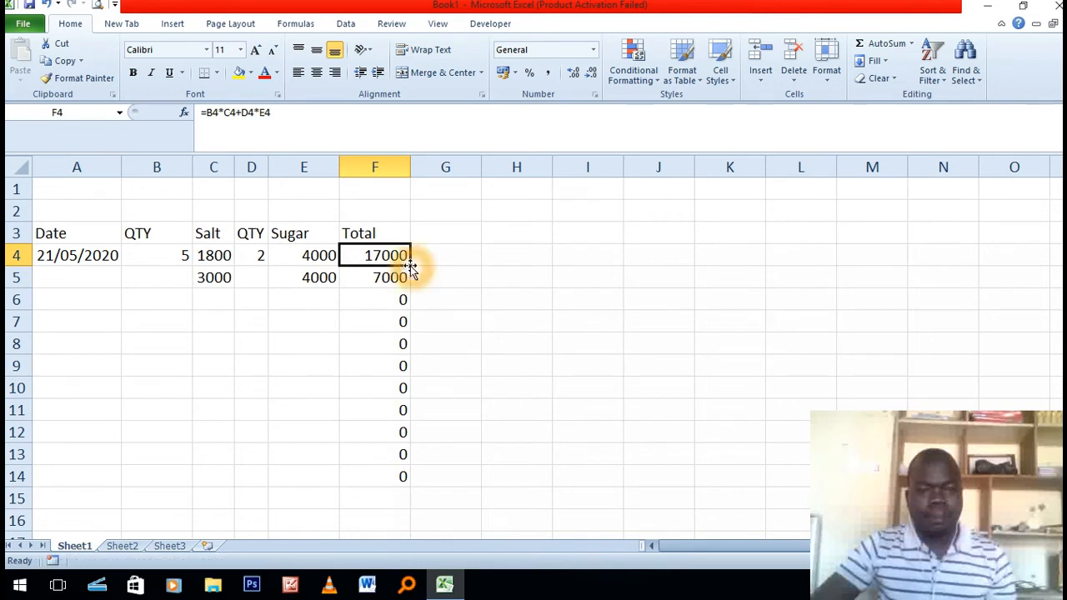
pyautogui.moveTo(411, 268); pyautogui.dragTo(410, 484)
pyautogui.click(604, 351)
pyautogui.click(491, 361)
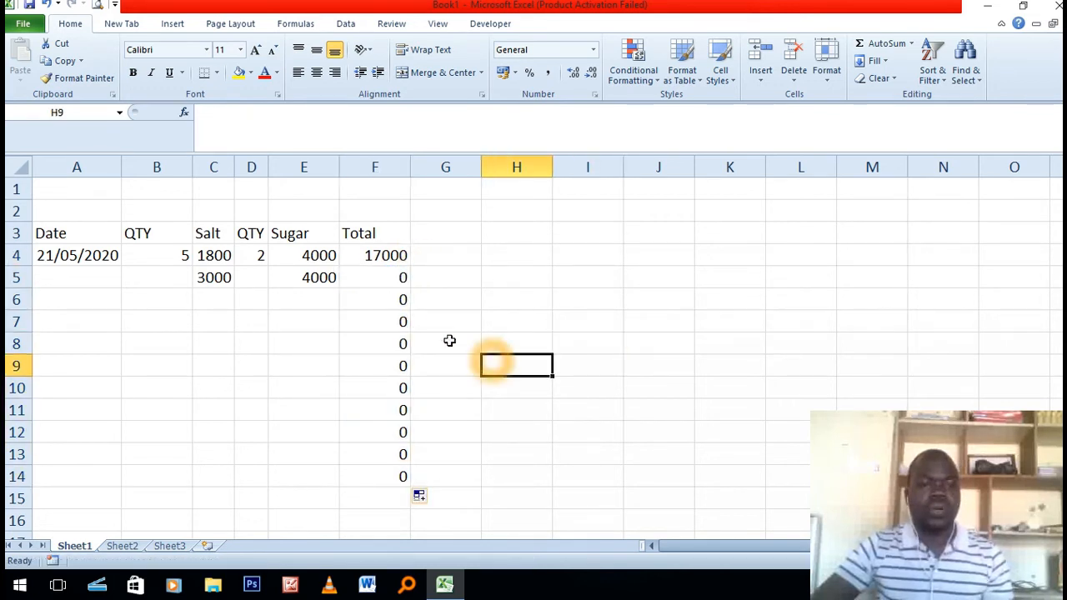
pyautogui.click(371, 271)
pyautogui.click(264, 348)
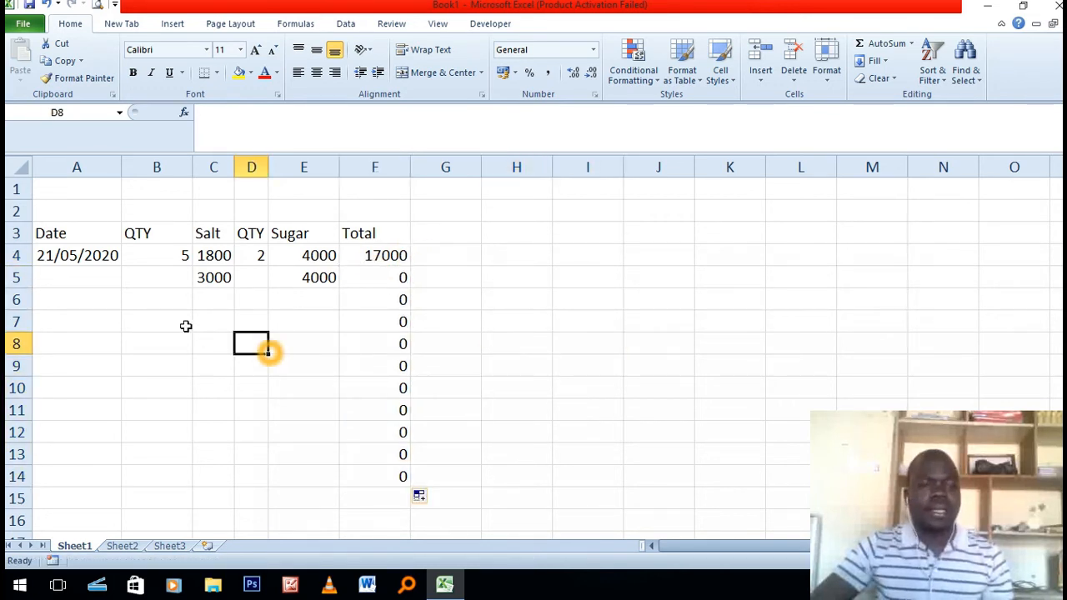
# Fill the Date column with consecutive daily dates from A4 down past row 16 using the fill handle.
pyautogui.click(83, 259)
pyautogui.moveTo(121, 266); pyautogui.dragTo(116, 500)
pyautogui.click(216, 387)
pyautogui.scroll(2, 306, 499)
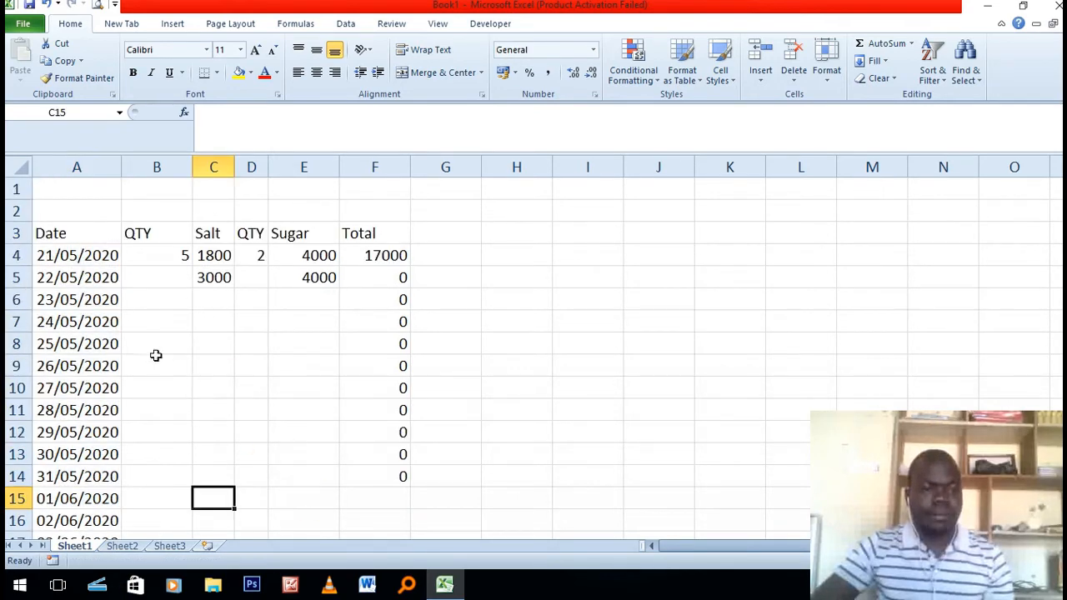
pyautogui.click(67, 283)
pyautogui.click(172, 276)
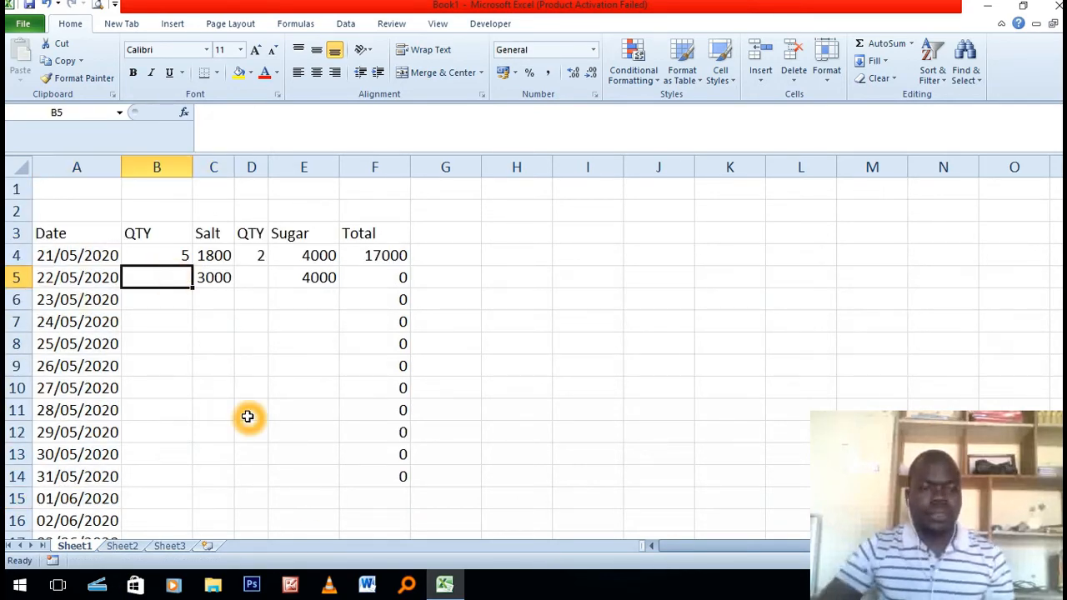
# Enter the 22/05/2020 quantities in row 5: 2 for Salt in B5 and 1 for Sugar in D5.
pyautogui.write('2')
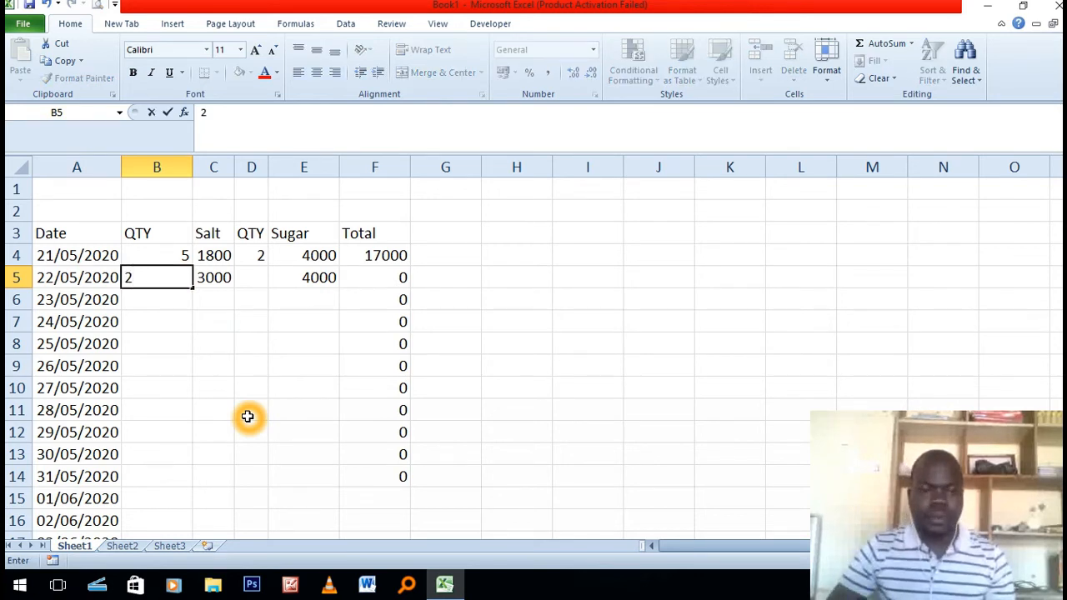
pyautogui.press('Return')
pyautogui.click(254, 277)
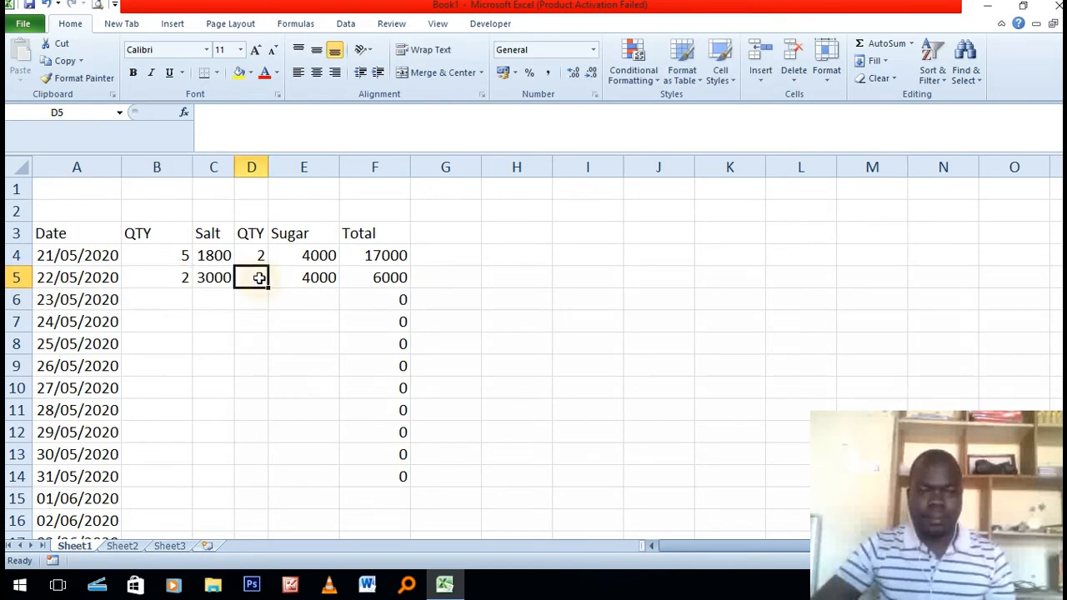
pyautogui.write('1')
pyautogui.press('Return')
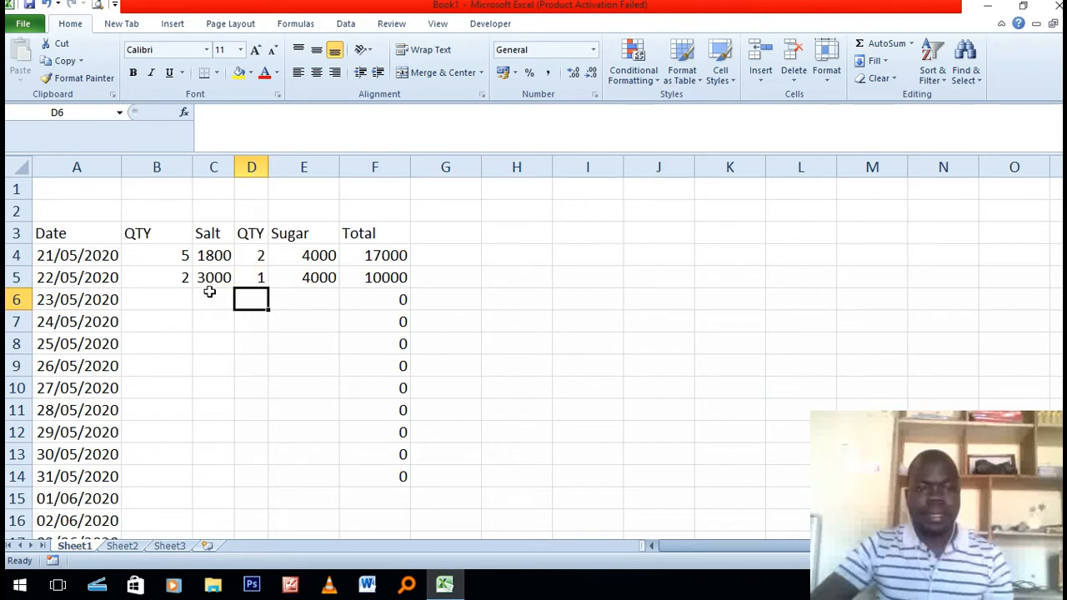
# Fill row 6 for 23/05/2020 with Salt quantity 10 at price 5000 and Sugar quantity 6 at price 4000.
pyautogui.click(183, 294)
pyautogui.write('5')
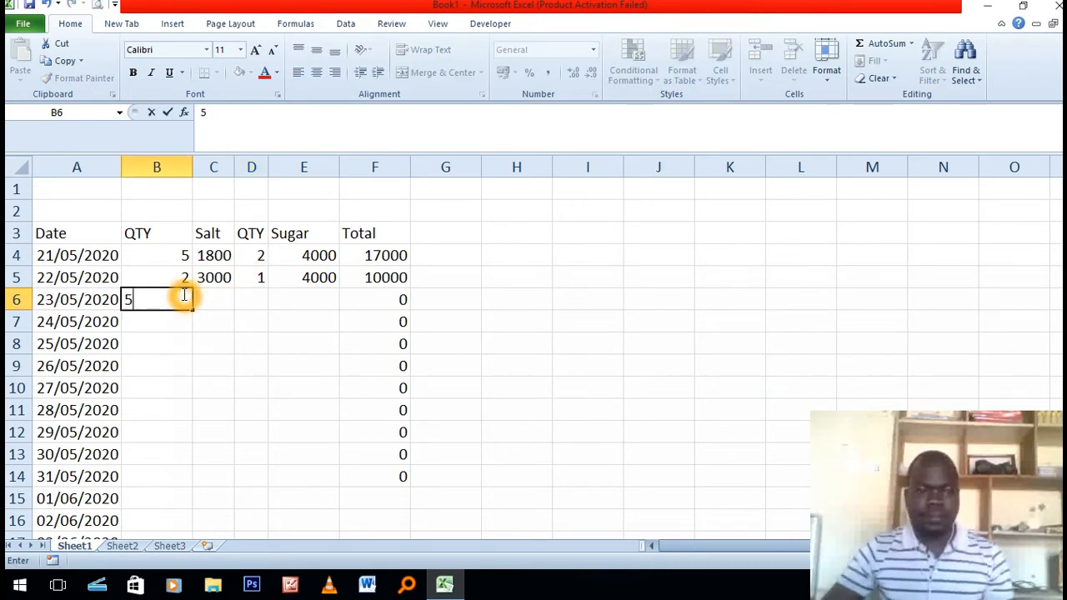
pyautogui.press('BackSpace')
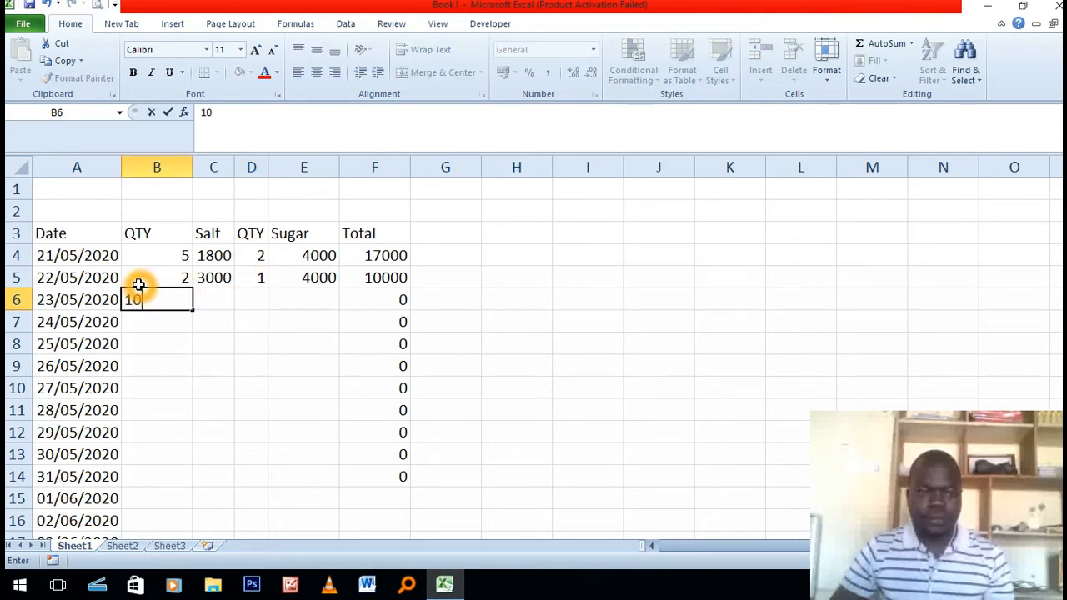
pyautogui.press('Tab')
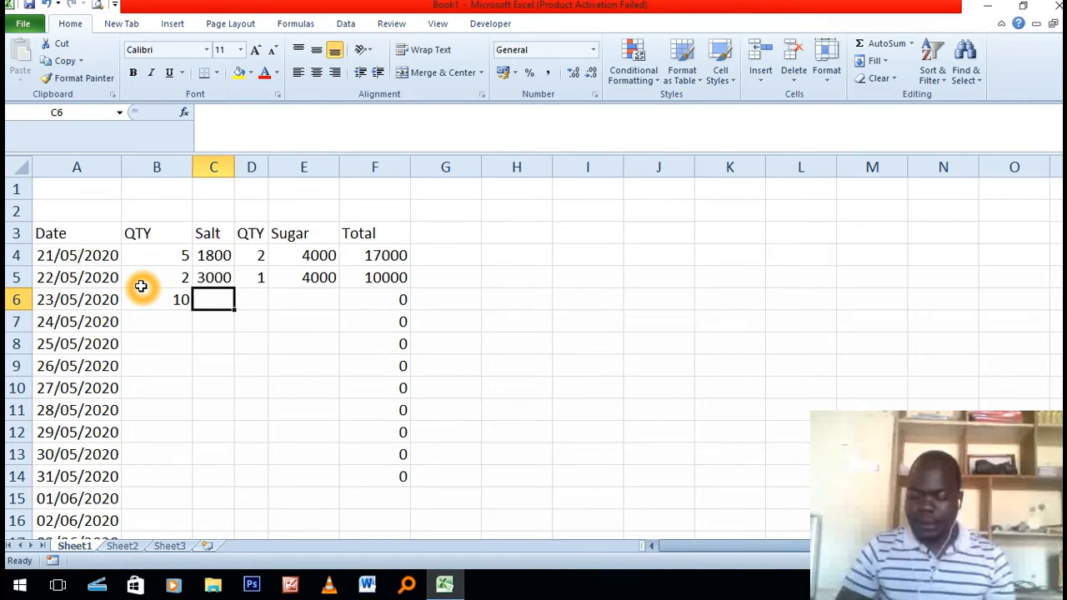
pyautogui.write('5000')
pyautogui.press('Tab')
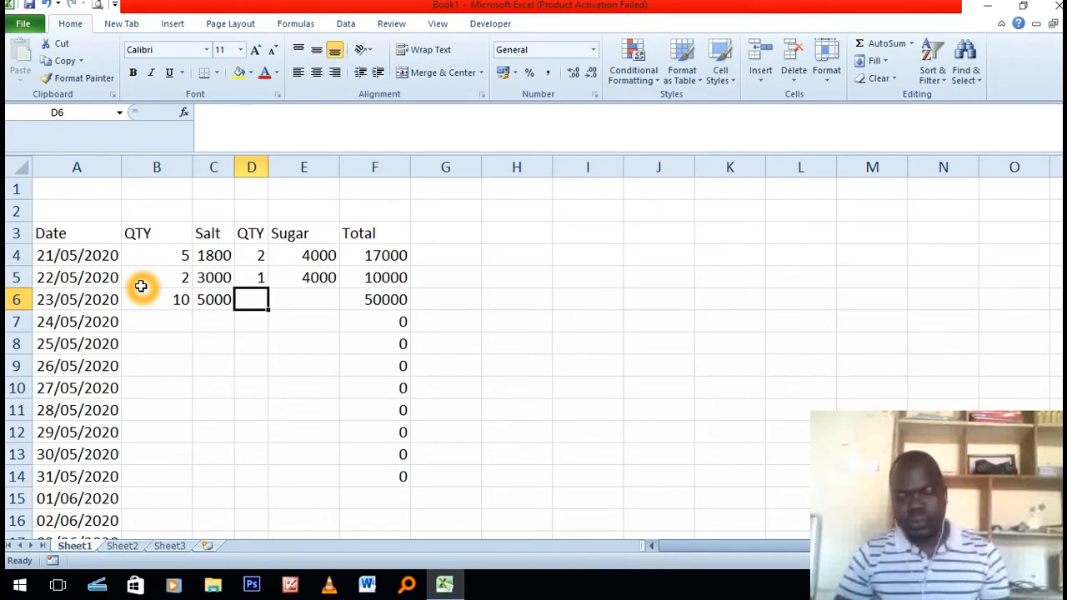
pyautogui.write('6')
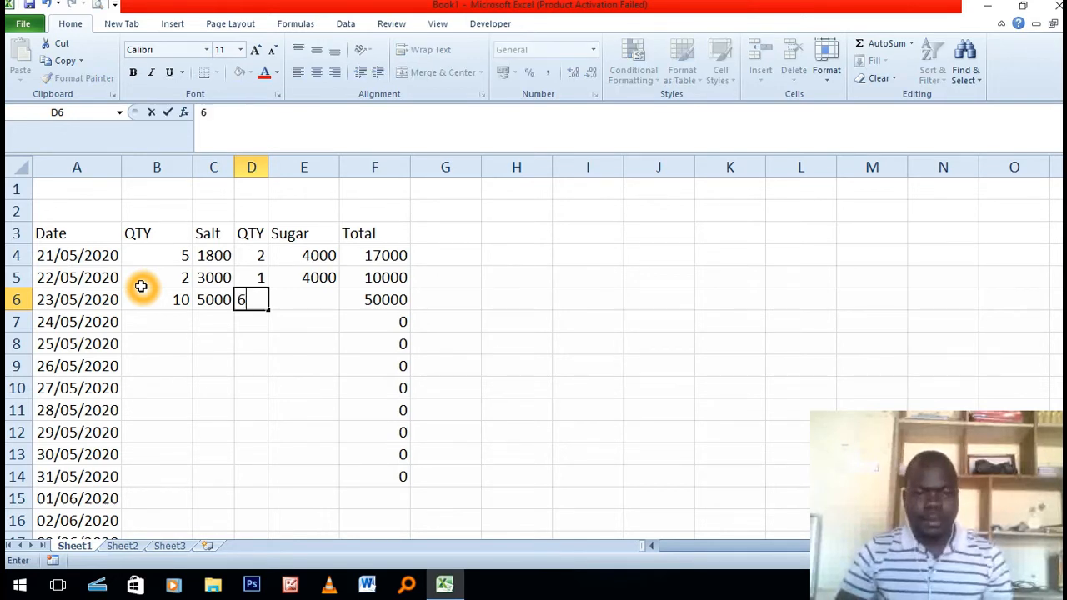
pyautogui.press('Tab')
pyautogui.write('40')
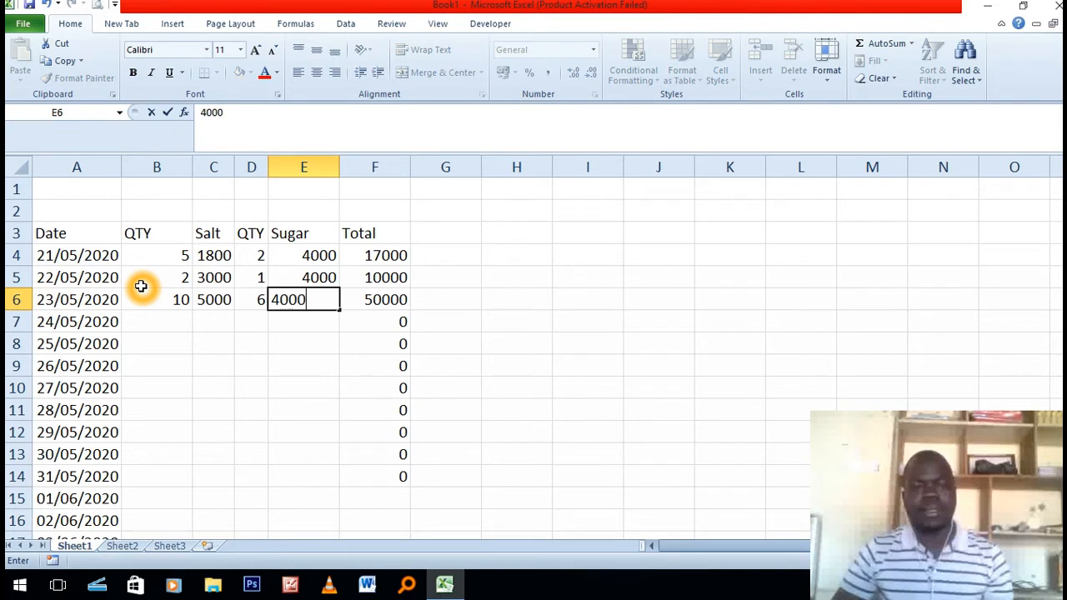
pyautogui.write('00')
pyautogui.press('Return')
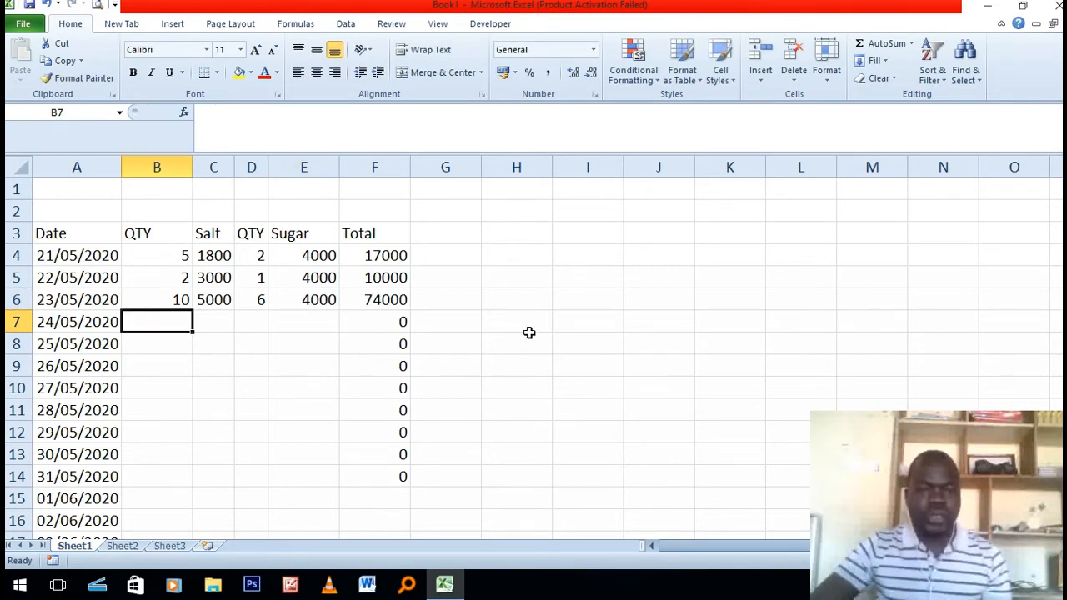
# Merge and center cells F1:G2 above the Total heading.
pyautogui.click(443, 219)
pyautogui.moveTo(370, 190); pyautogui.dragTo(455, 211)
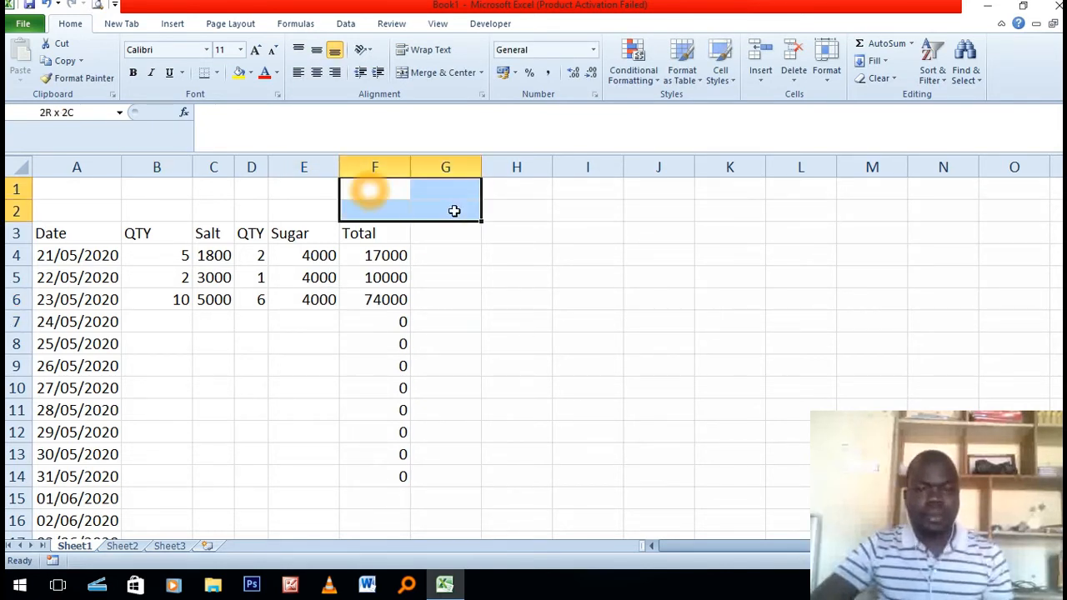
pyautogui.click(432, 73)
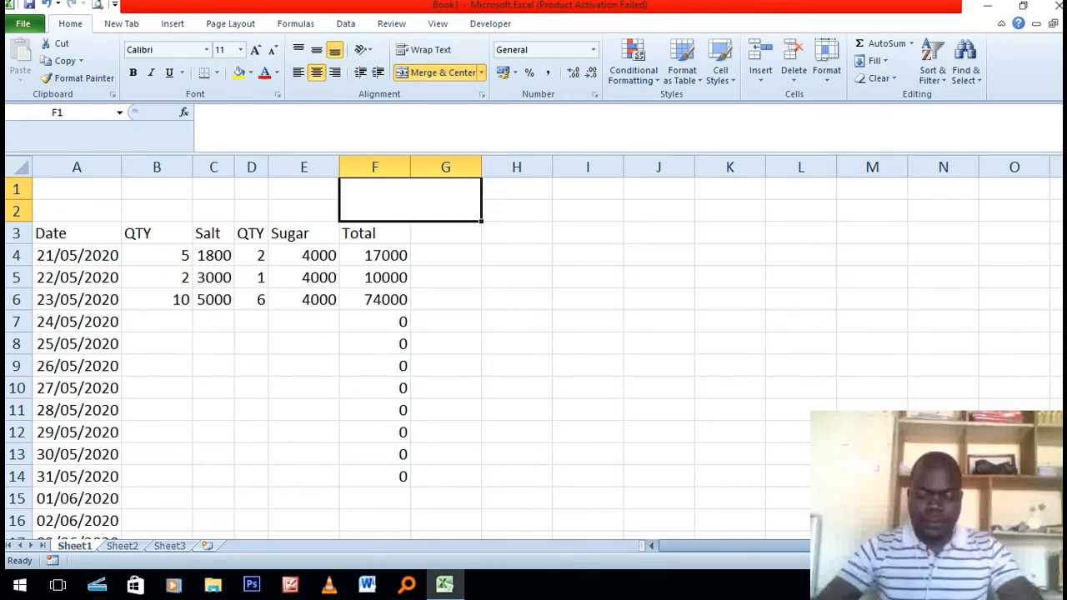
# Enter the grand total formula =SUM(F4:F20) in merged cell F1.
pyautogui.write('=')
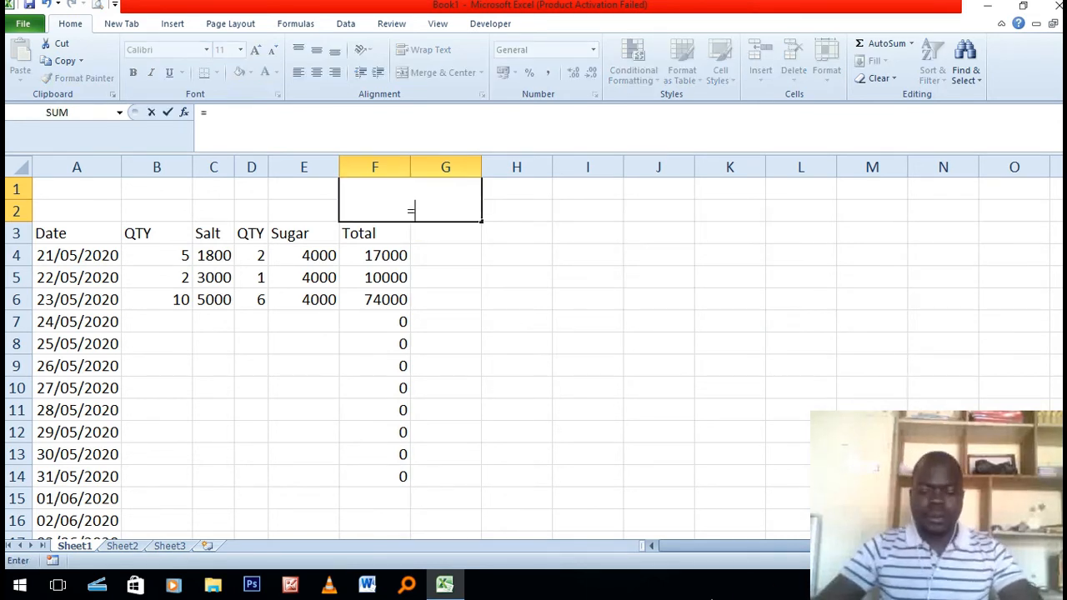
pyautogui.press('BackSpace')
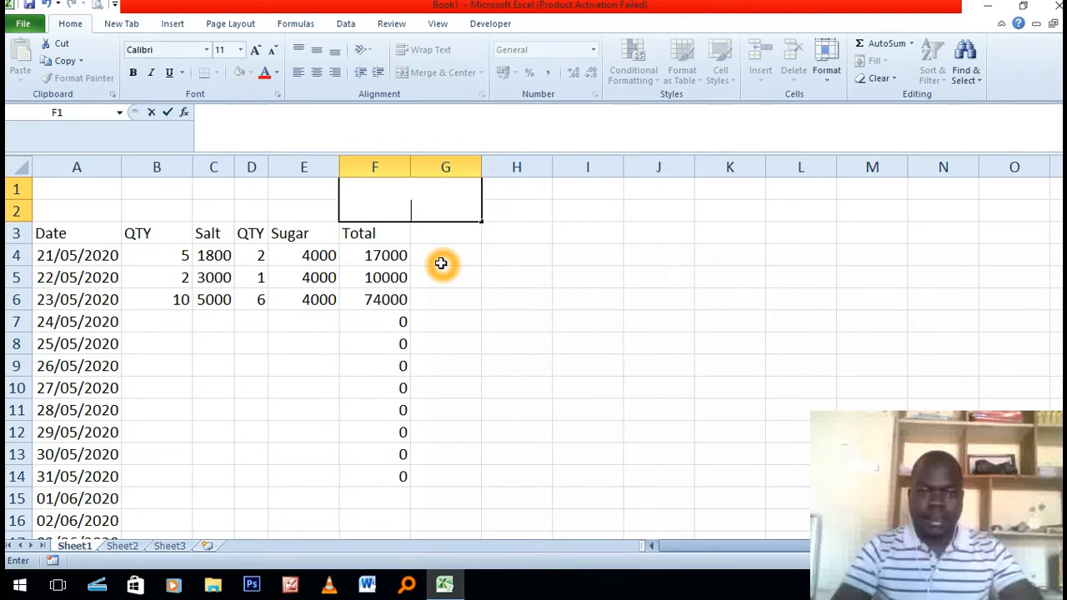
pyautogui.write('=SUM')
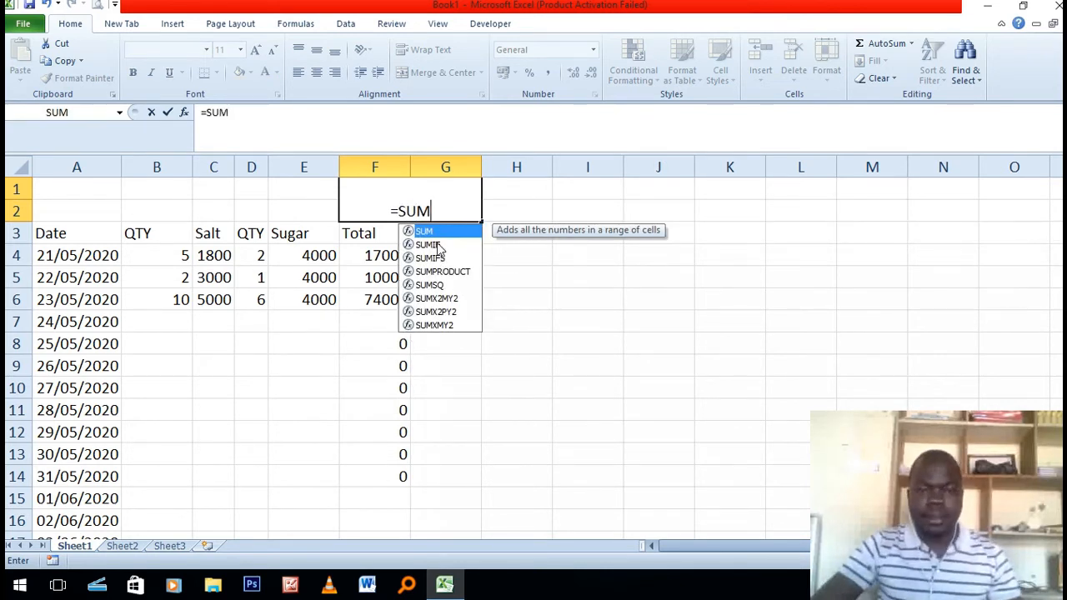
pyautogui.doubleClick(431, 232)
pyautogui.moveTo(379, 257); pyautogui.dragTo(388, 578)
pyautogui.press('Return')
pyautogui.scroll(1, 507, 341)
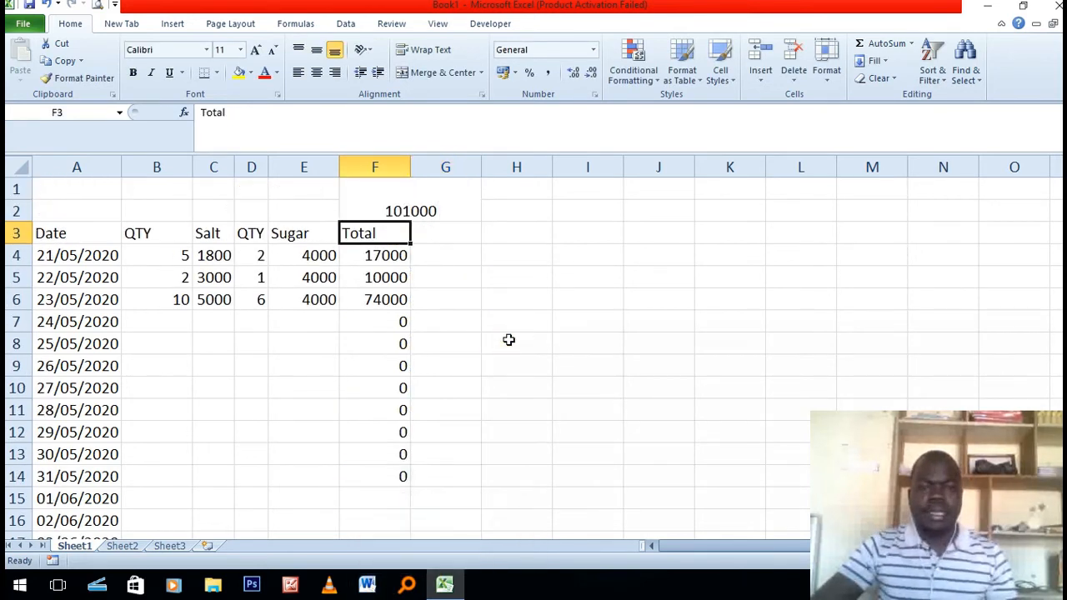
# Turn on text wrapping and vertical middle alignment for the grand total in merged cell F1.
pyautogui.click(606, 315)
pyautogui.click(388, 213)
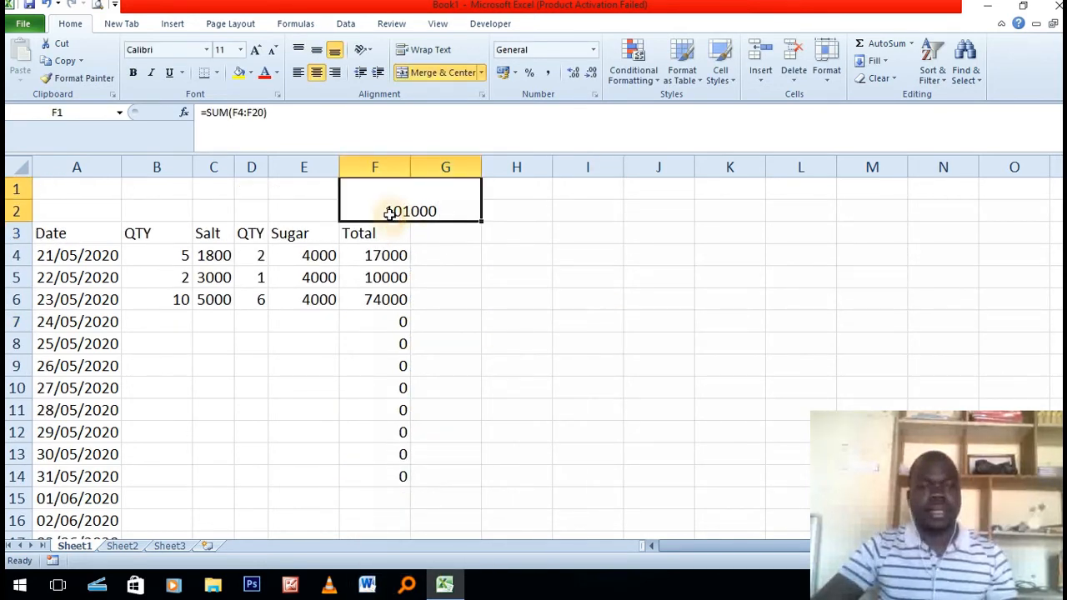
pyautogui.click(416, 53)
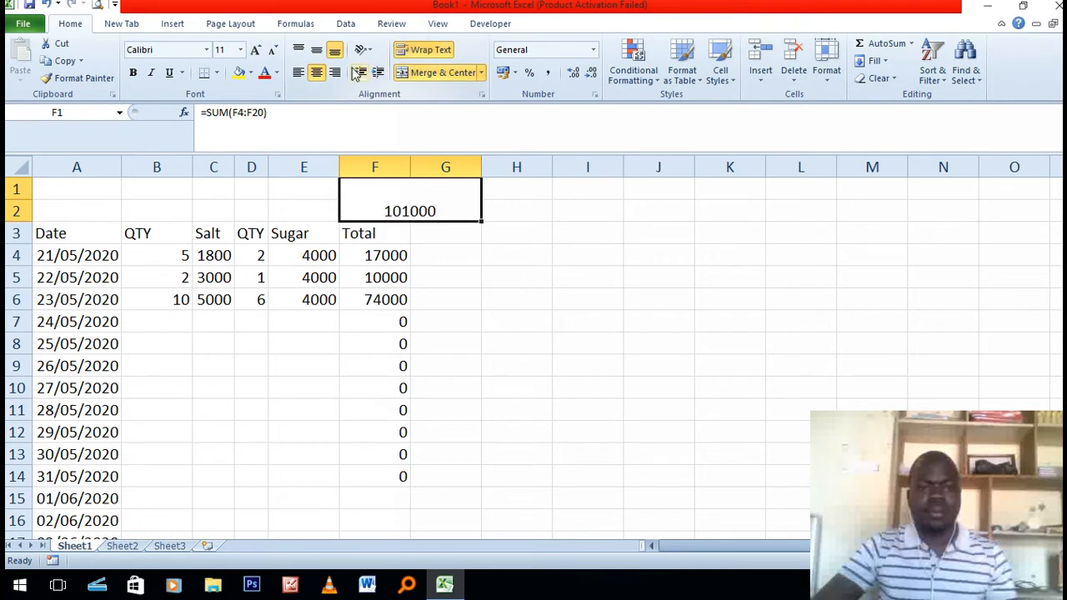
pyautogui.click(317, 53)
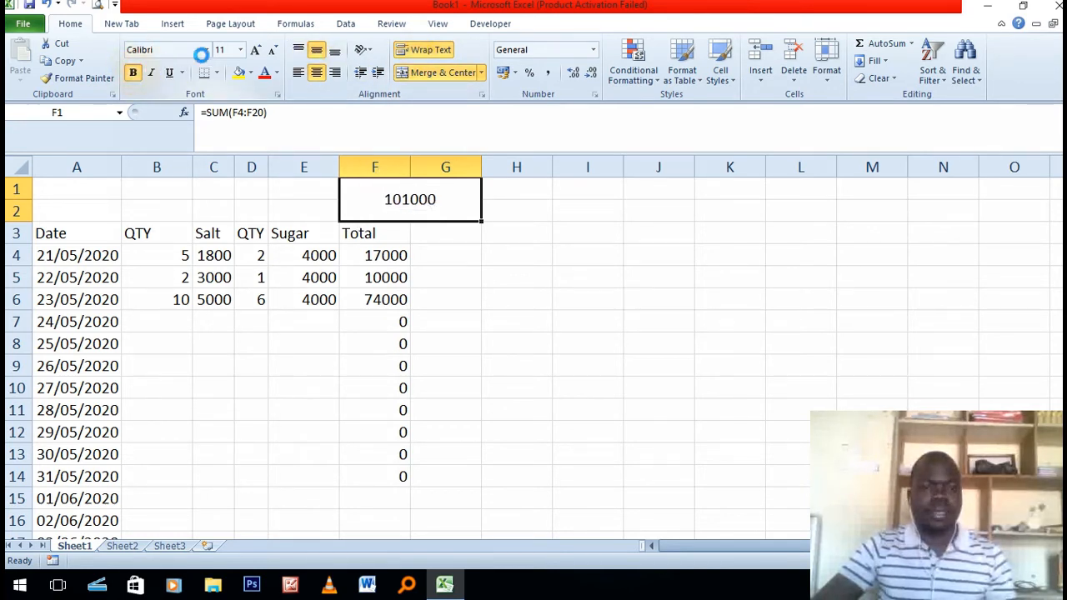
# Make the grand total in F1 bold, 18 point and blue.
pyautogui.click(256, 51)
pyautogui.click(256, 51)
pyautogui.click(256, 51)
pyautogui.click(256, 51)
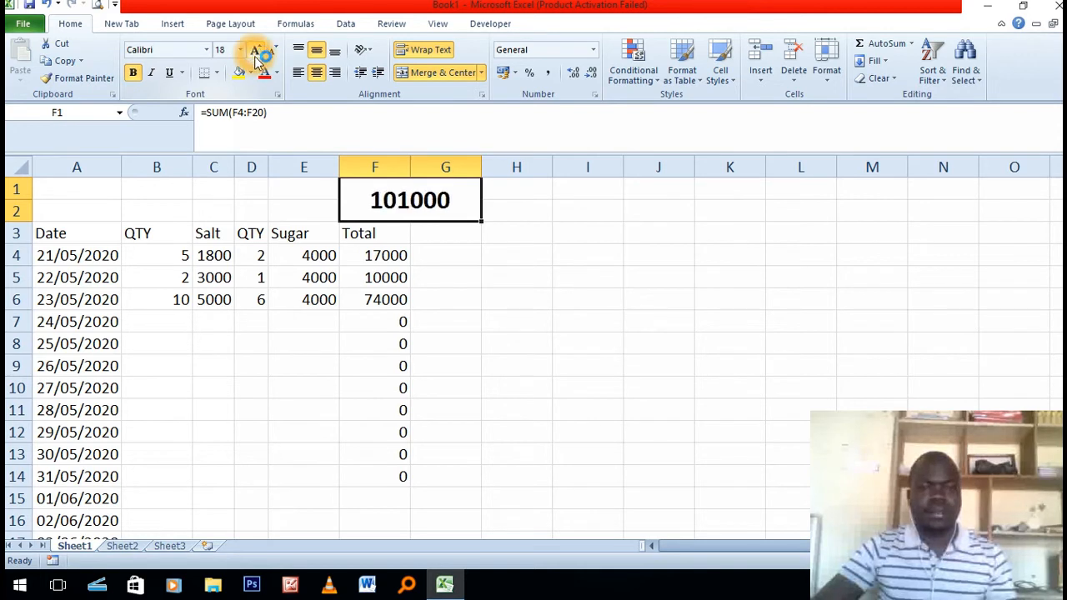
pyautogui.click(275, 75)
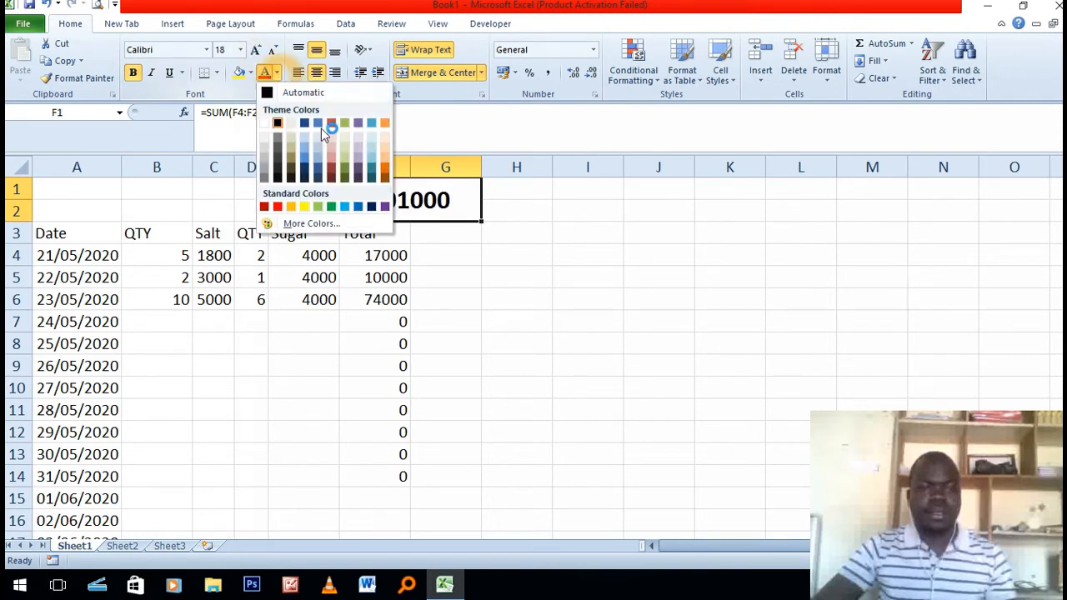
pyautogui.click(366, 206)
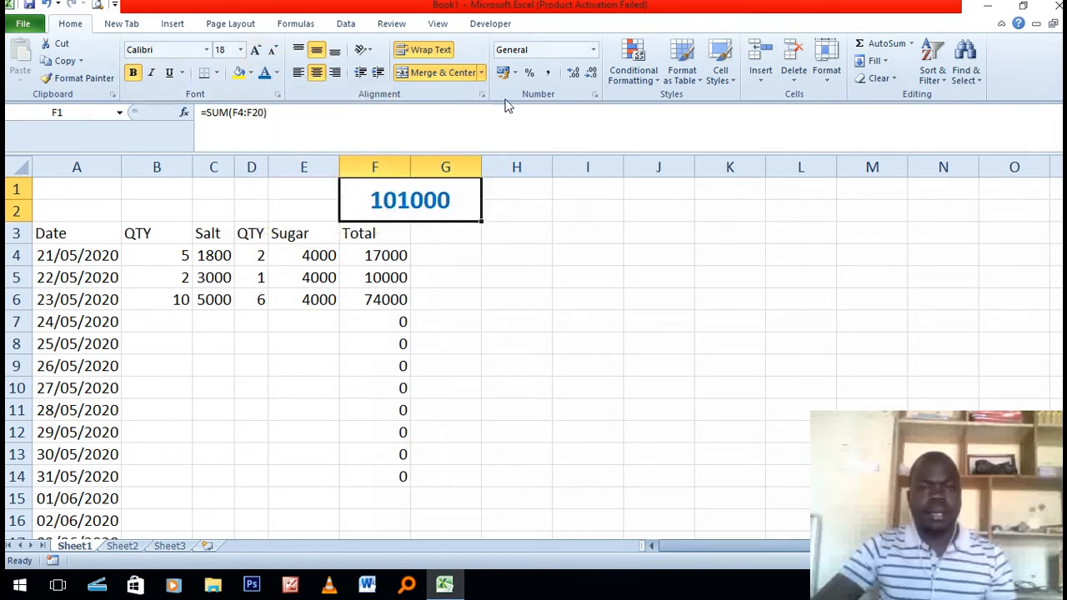
# Format the grand total in F1 as Currency with the UGX symbol and 0 decimal places, and widen column G to fit it.
pyautogui.click(593, 49)
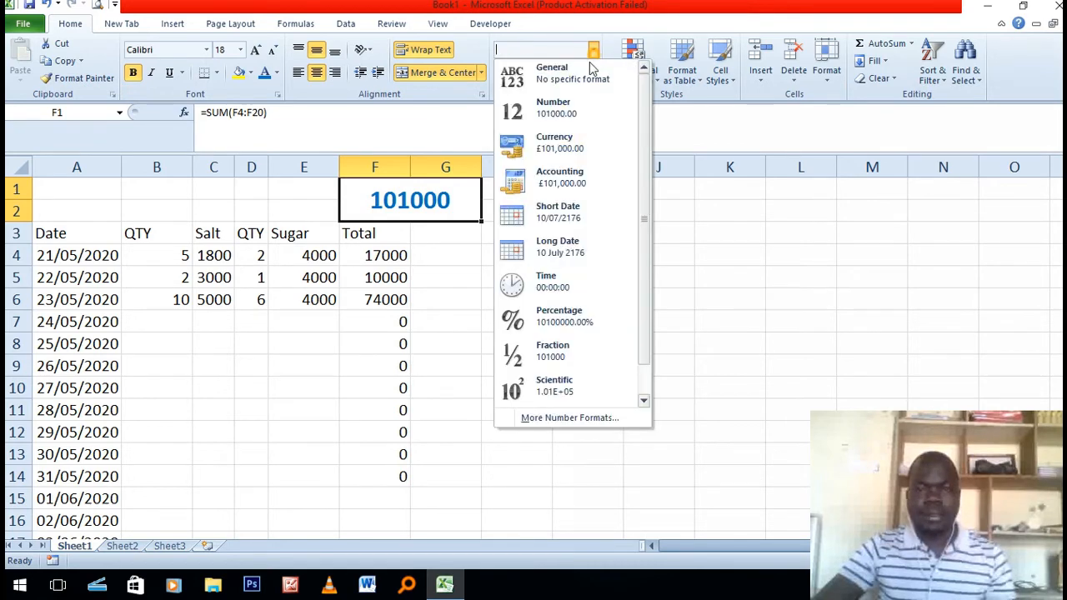
pyautogui.click(619, 417)
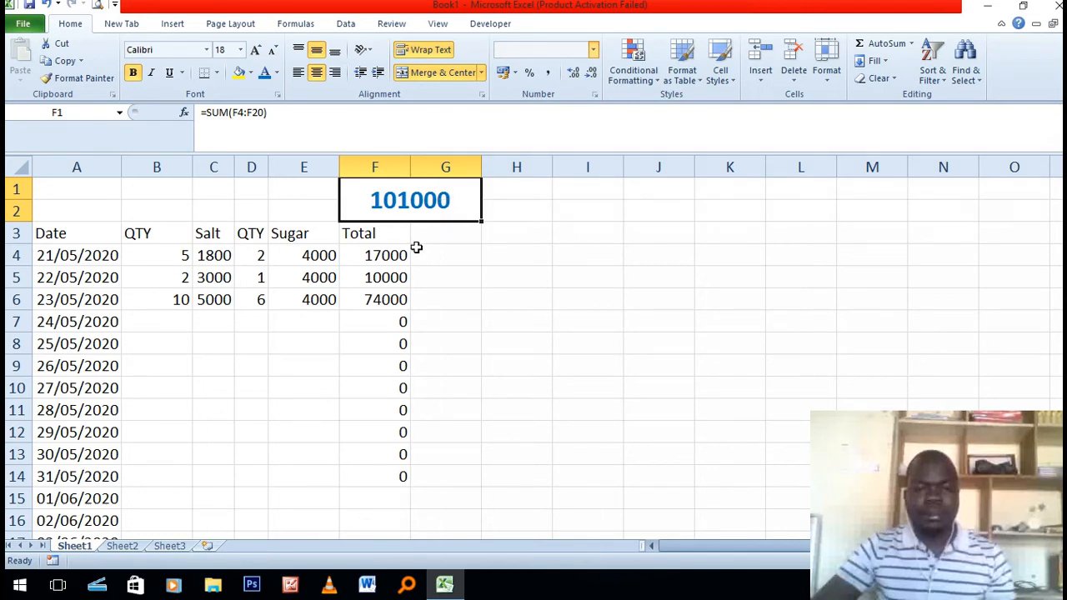
pyautogui.click(582, 65)
pyautogui.click(593, 52)
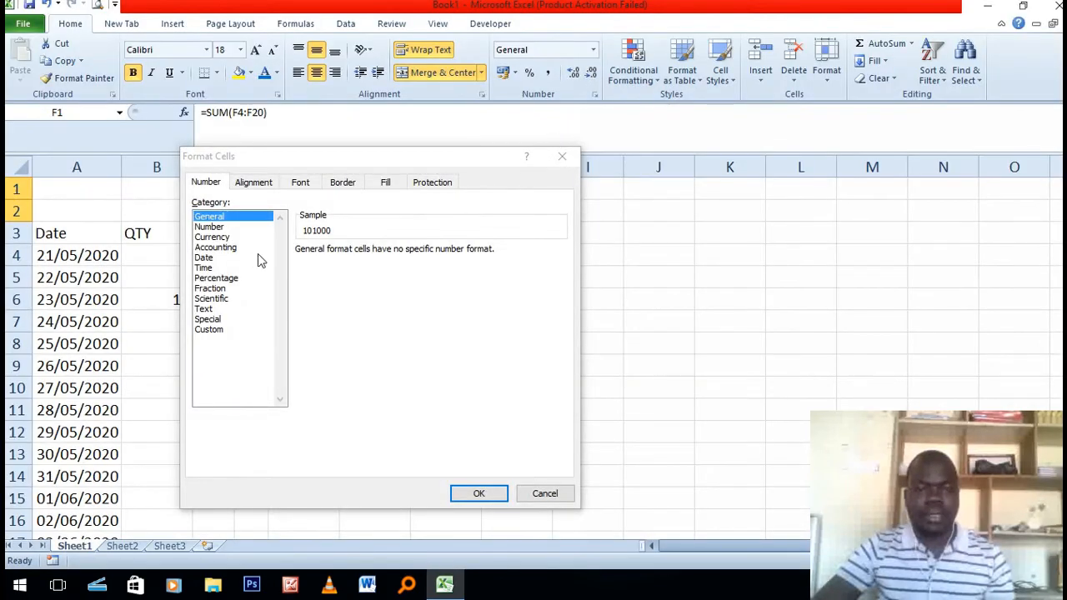
pyautogui.click(212, 238)
pyautogui.click(367, 269)
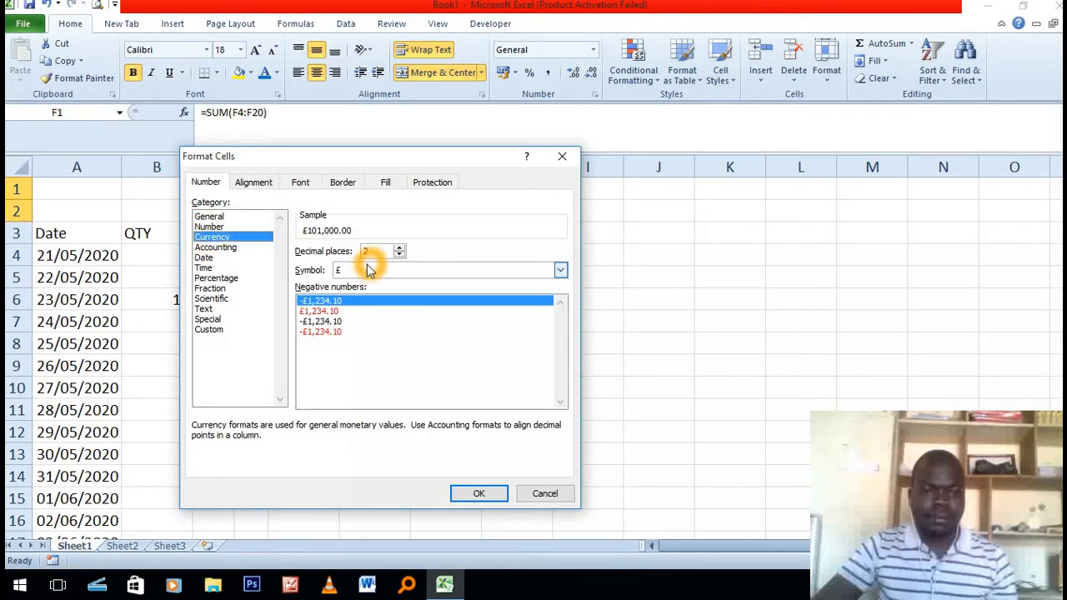
pyautogui.press('u')
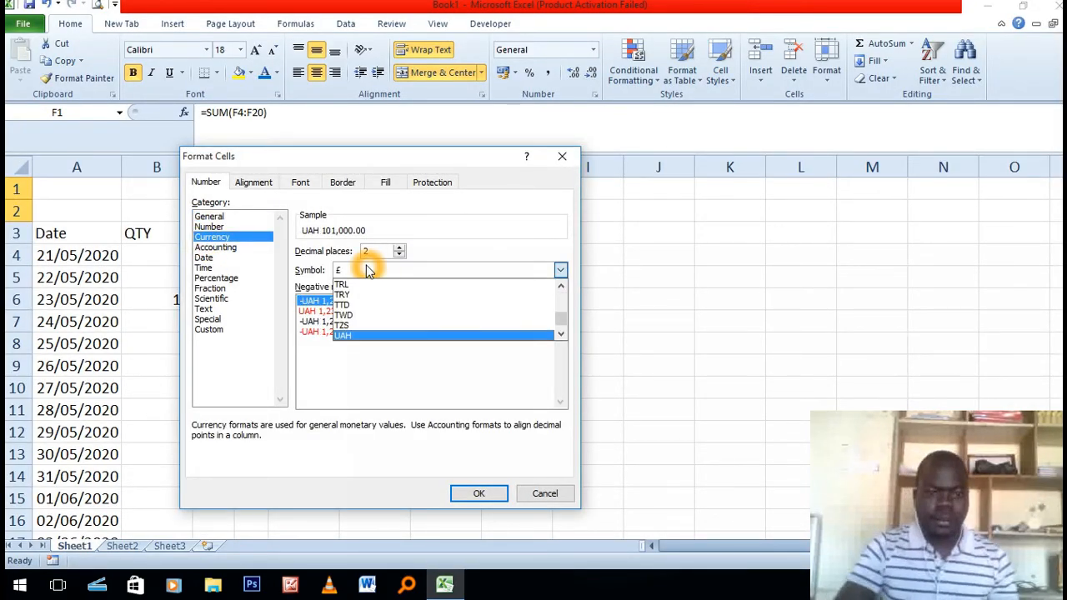
pyautogui.scroll(-1, 389, 327)
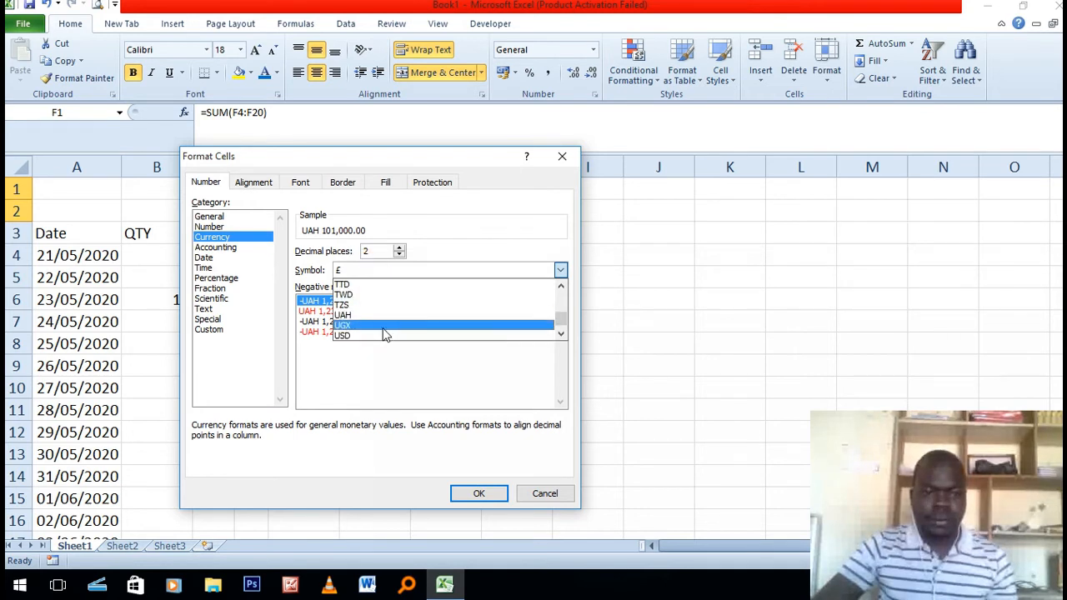
pyautogui.click(385, 327)
pyautogui.click(399, 255)
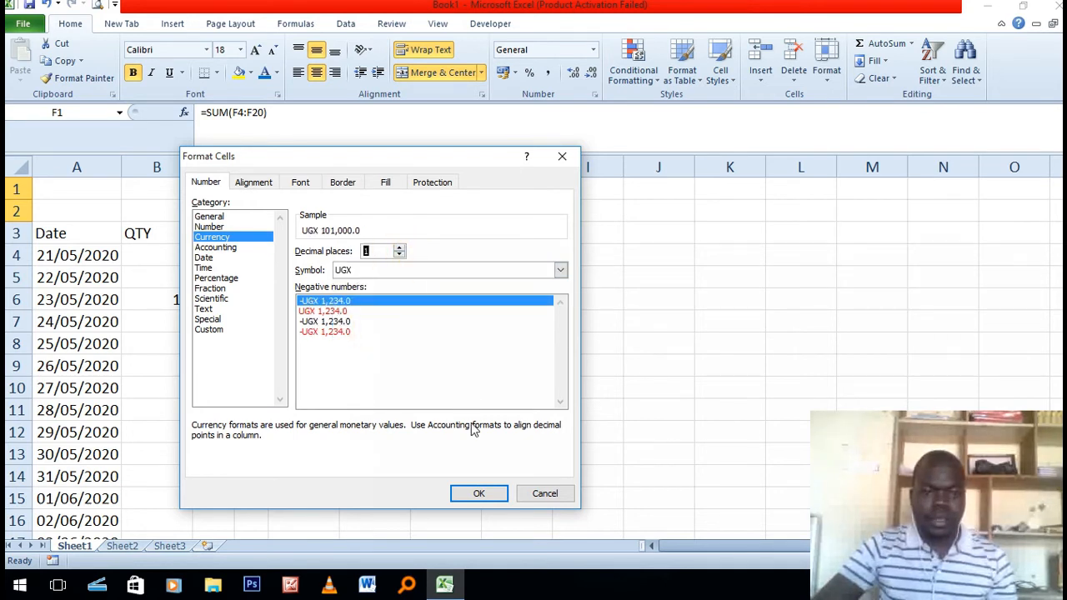
pyautogui.click(400, 255)
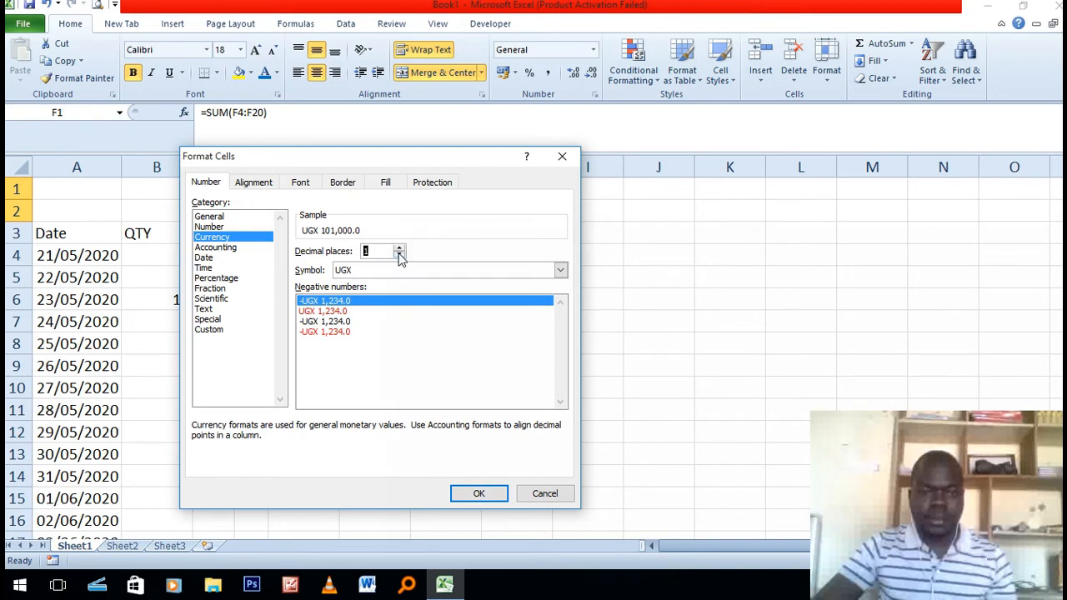
pyautogui.click(477, 494)
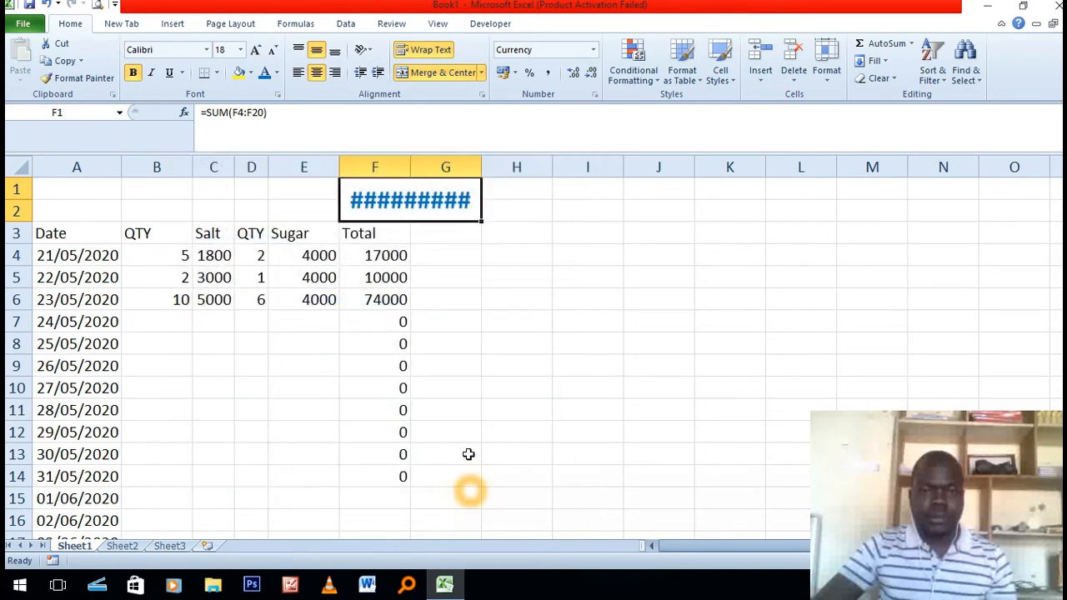
pyautogui.moveTo(482, 167); pyautogui.dragTo(523, 168)
pyautogui.click(558, 362)
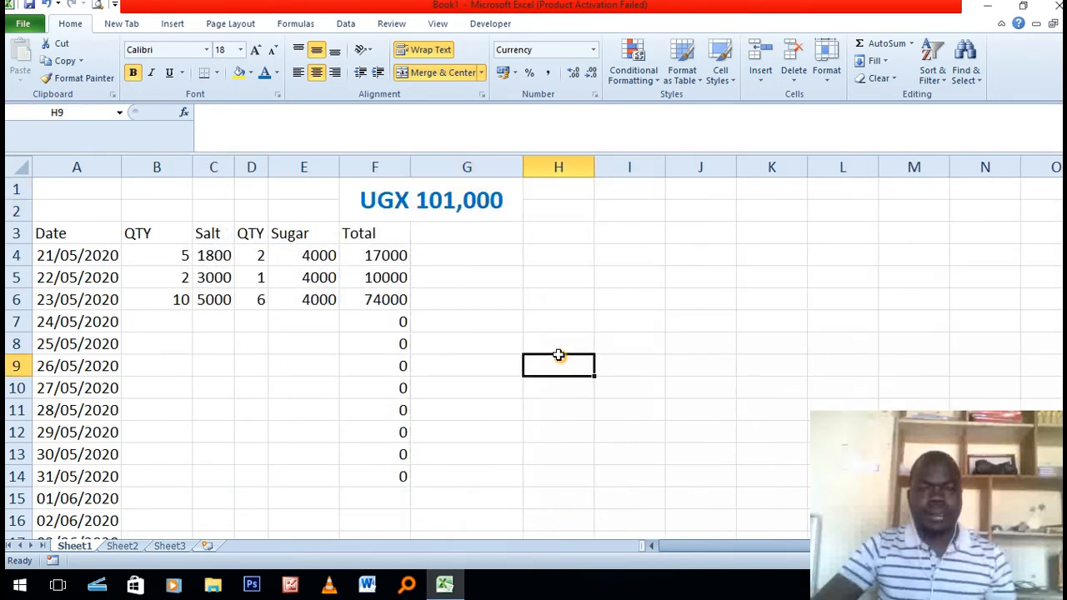
# Merge and center cells C1:E2 with text wrapping on, and enter the label "Montly sales".
pyautogui.click(315, 212)
pyautogui.moveTo(227, 193); pyautogui.dragTo(292, 214)
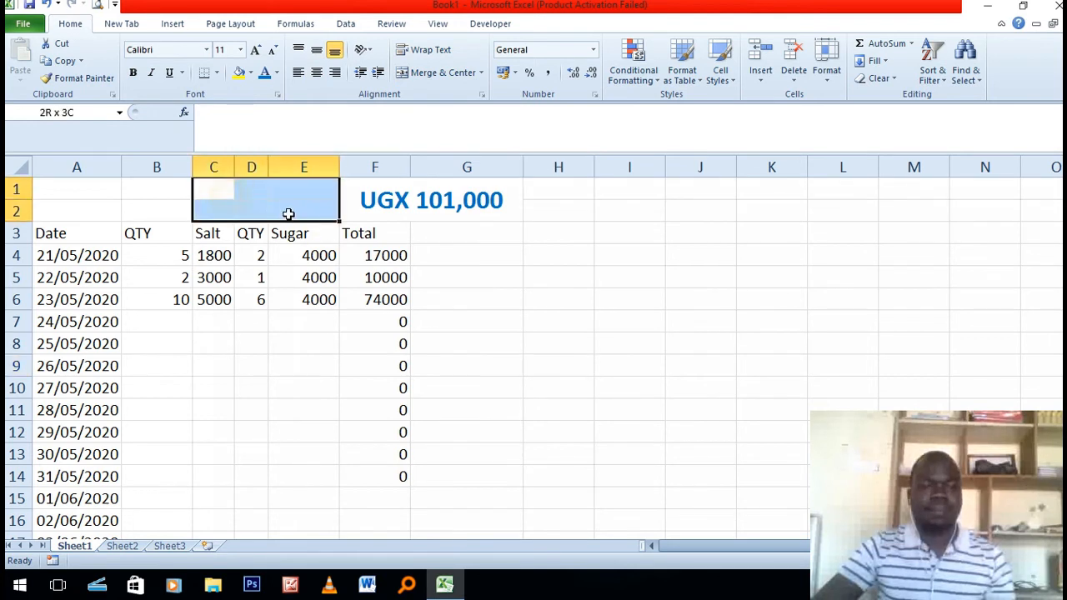
pyautogui.click(429, 75)
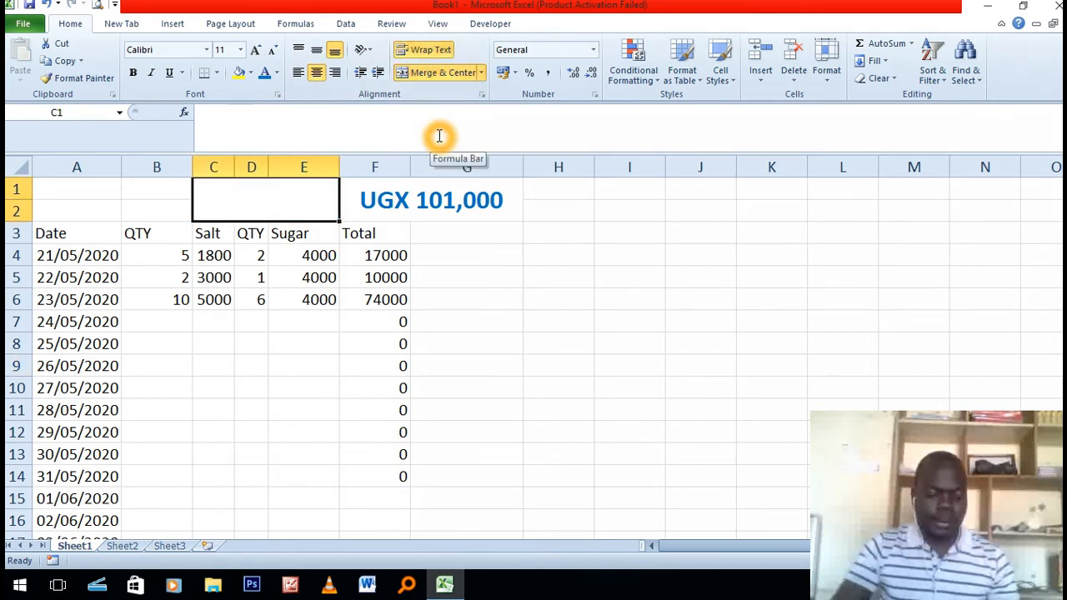
pyautogui.write('Montly sales')
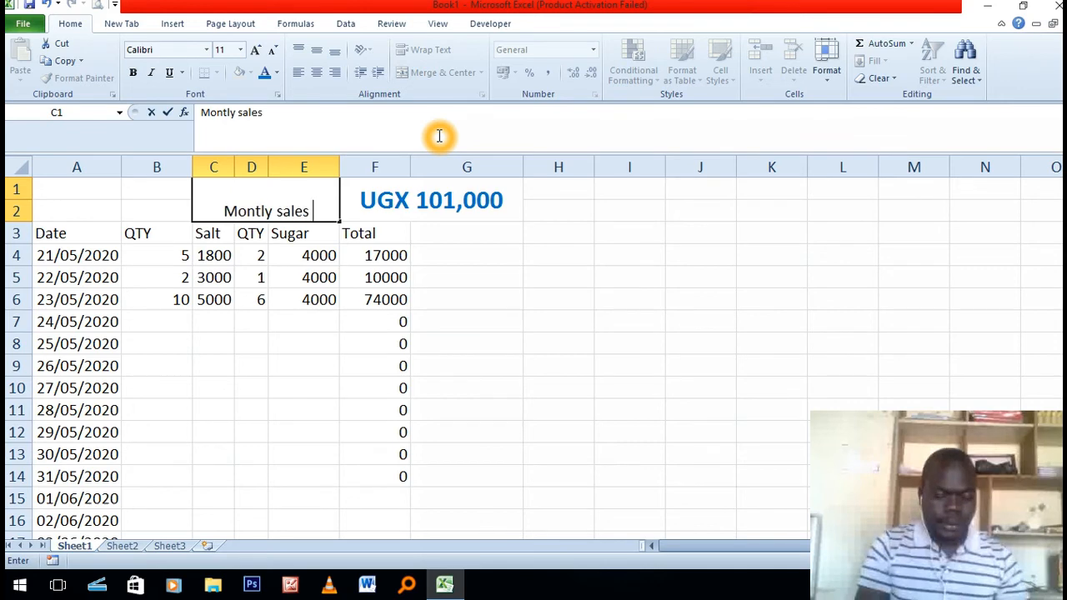
pyautogui.press('Return')
# Align the "Montly sales" label vertically to the middle of its merged cell.
pyautogui.click(283, 213)
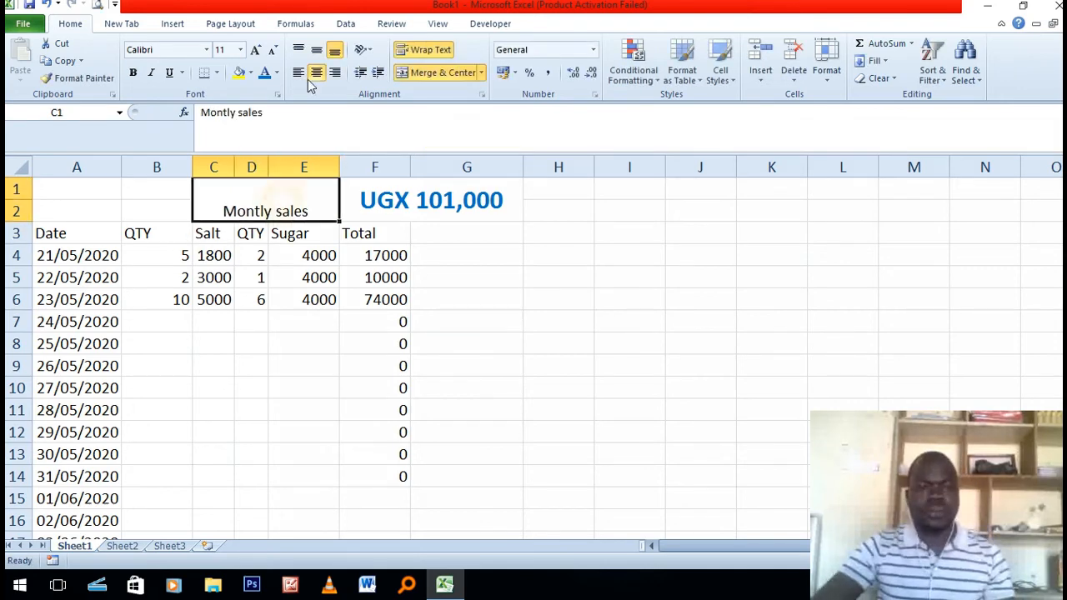
pyautogui.click(317, 51)
pyautogui.click(358, 342)
# Apply all borders to the whole sales table, including the label and grand total rows above the headings.
pyautogui.click(117, 239)
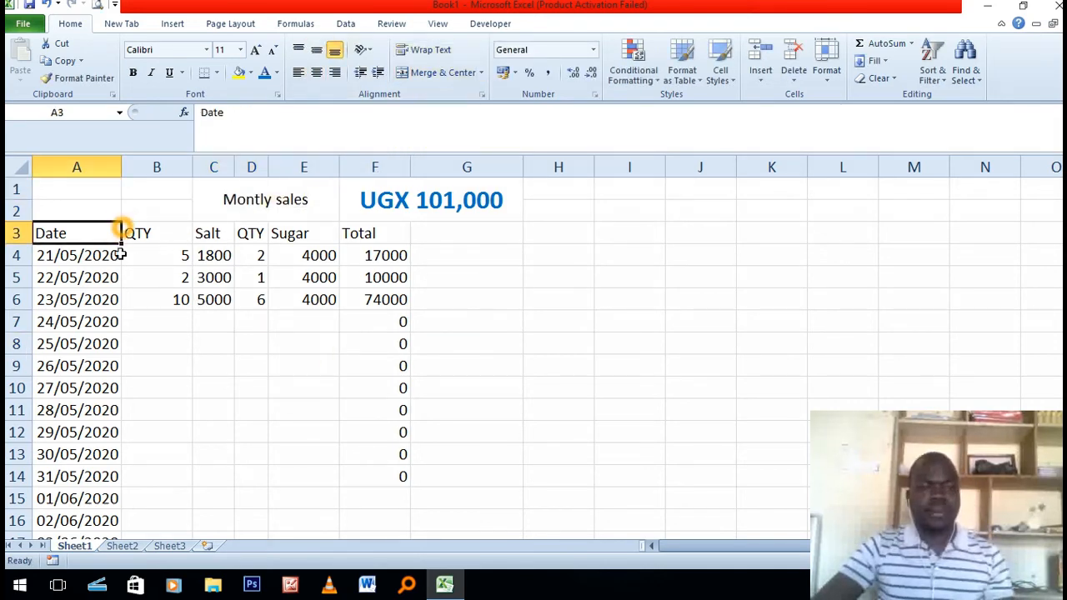
pyautogui.hotkey('ctrl', 'a')
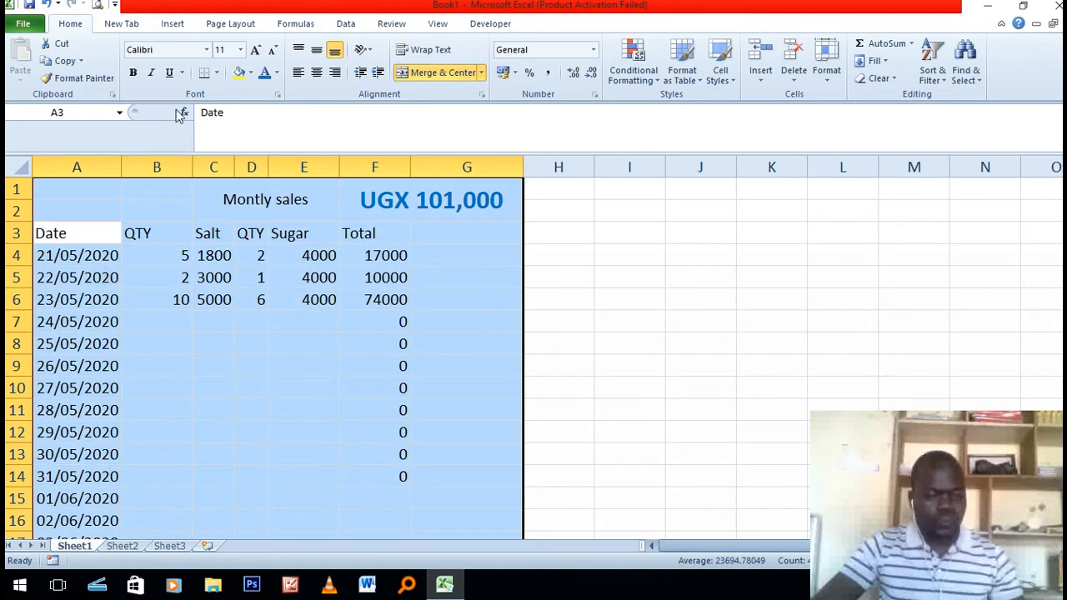
pyautogui.click(222, 74)
pyautogui.click(215, 198)
pyautogui.click(375, 305)
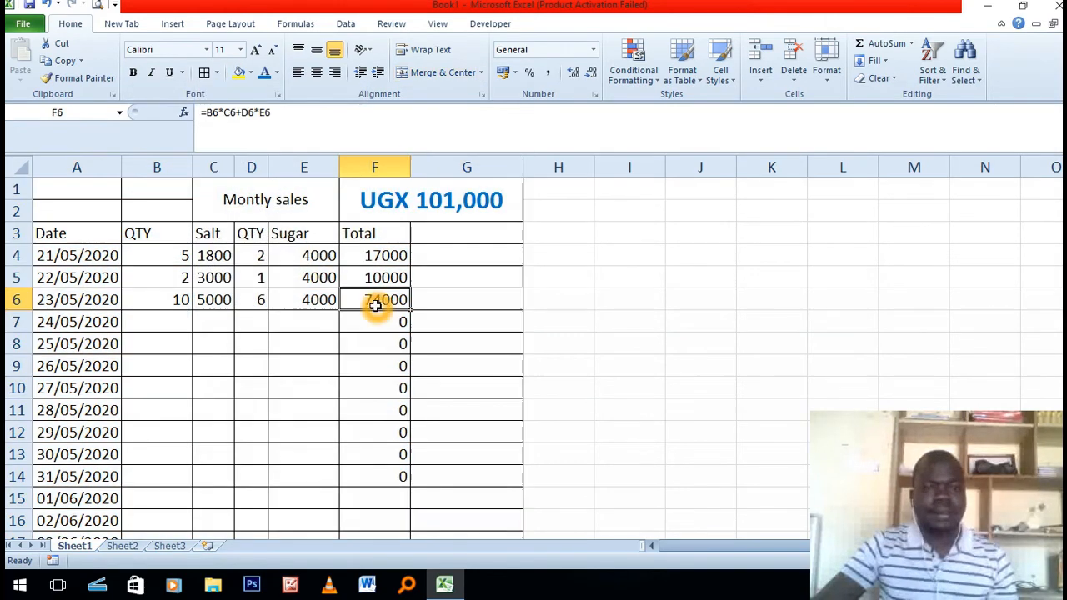
pyautogui.click(209, 303)
# Merge and center the empty cells A1:B2 and fill the merged cell with light blue.
pyautogui.moveTo(105, 193); pyautogui.dragTo(167, 210)
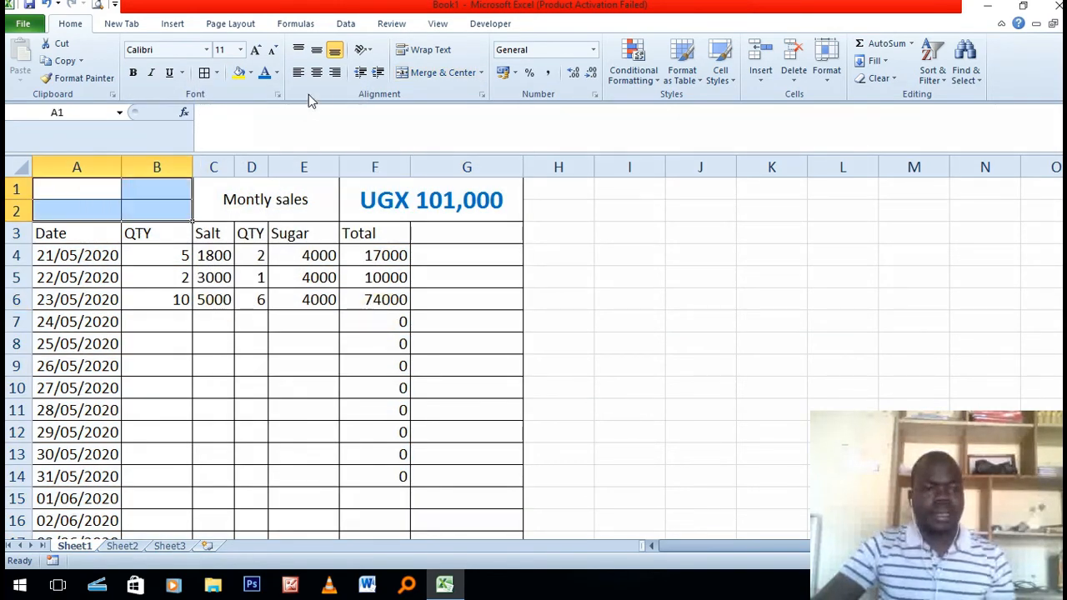
pyautogui.click(411, 74)
pyautogui.click(221, 321)
pyautogui.click(123, 200)
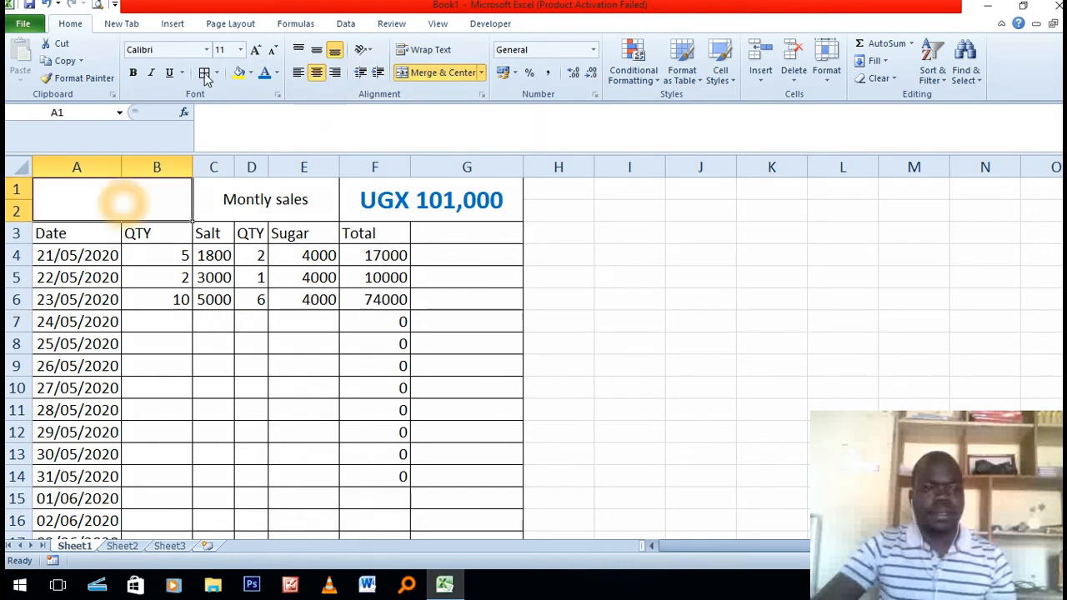
pyautogui.click(251, 73)
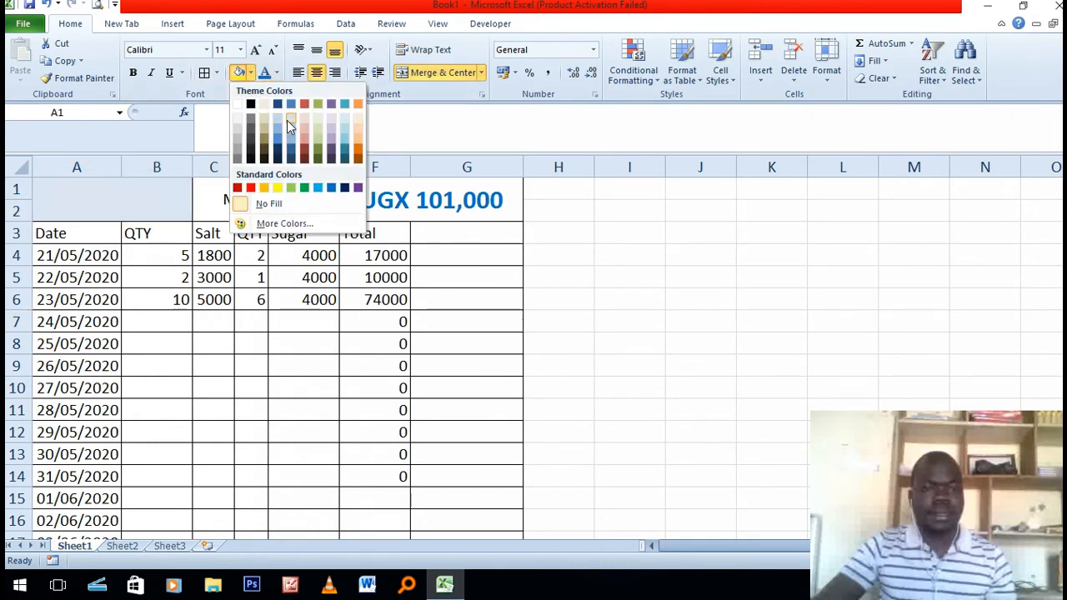
pyautogui.click(289, 120)
pyautogui.moveTo(352, 248); pyautogui.dragTo(367, 277)
pyautogui.click(354, 363)
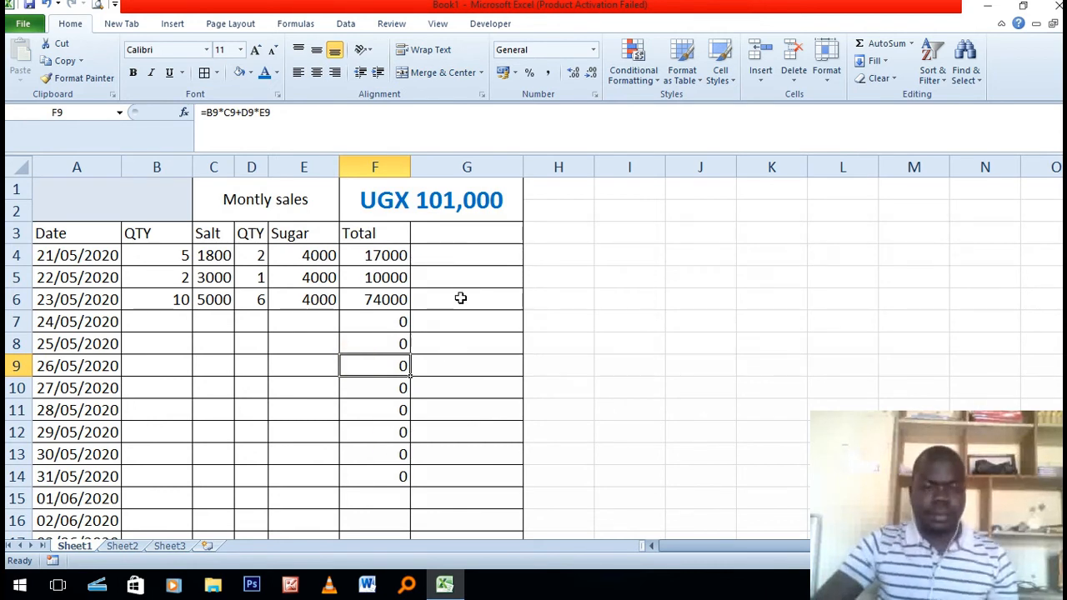
# Enter the column heading "Comments" in G3, correcting its spelling.
pyautogui.click(464, 233)
pyautogui.write('cOMMENST')
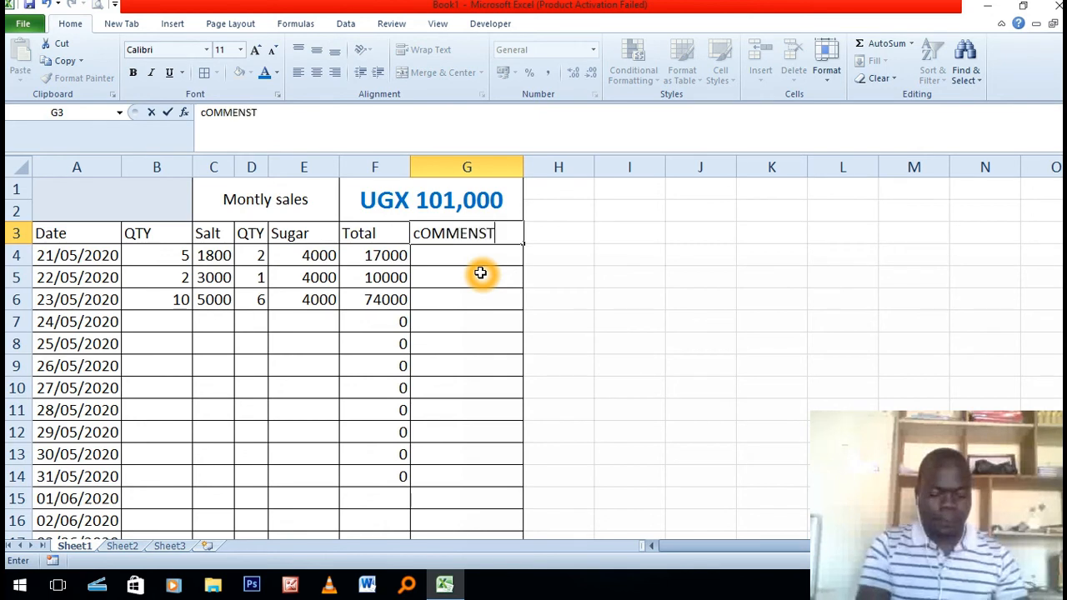
pyautogui.press('Return')
pyautogui.click(465, 237)
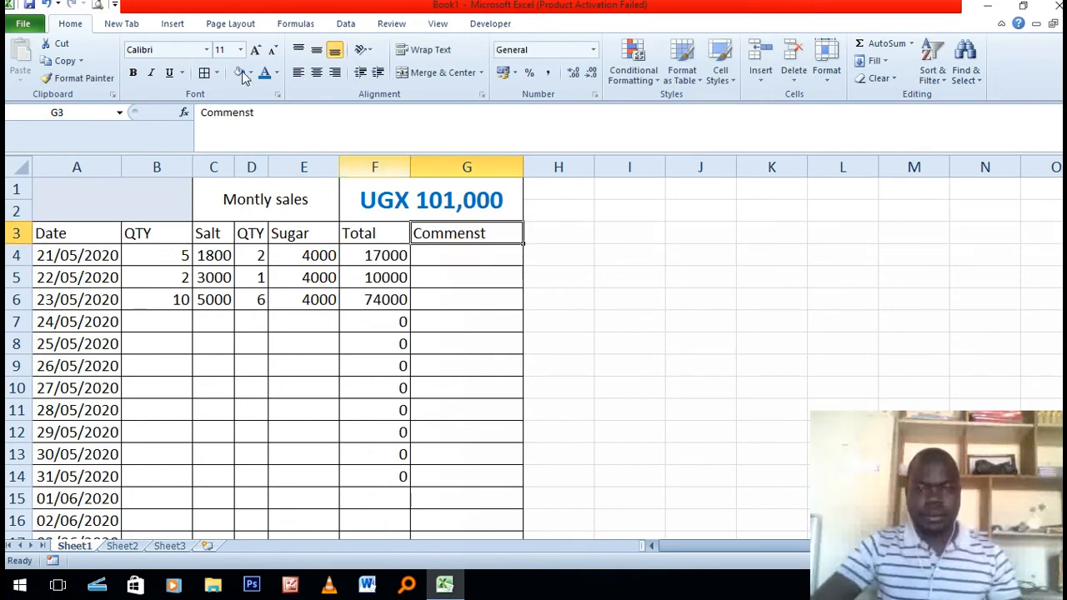
pyautogui.click(264, 114)
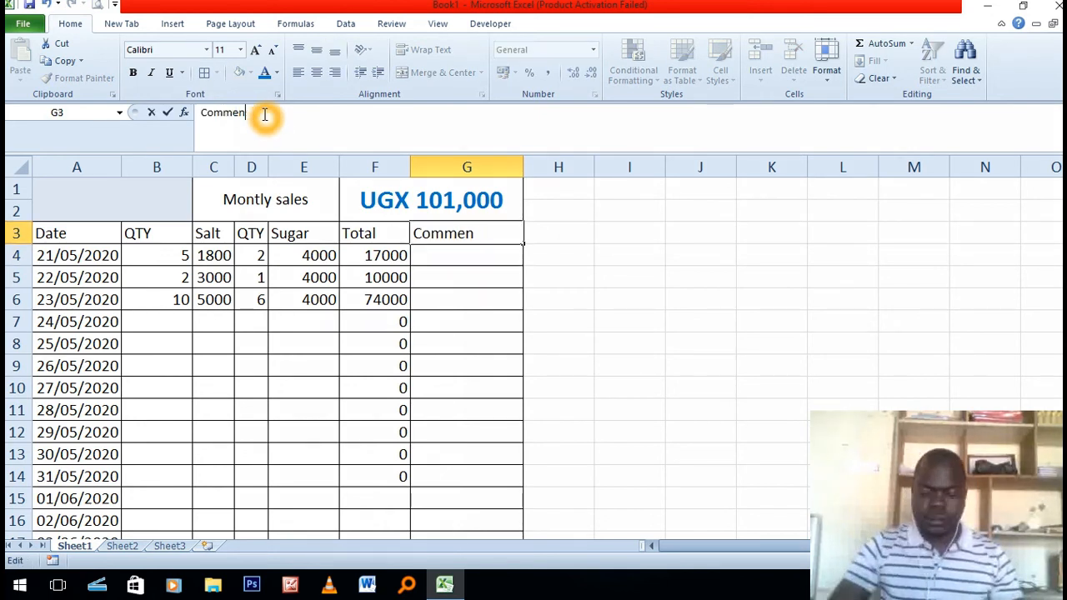
pyautogui.press('Return')
pyautogui.click(397, 450)
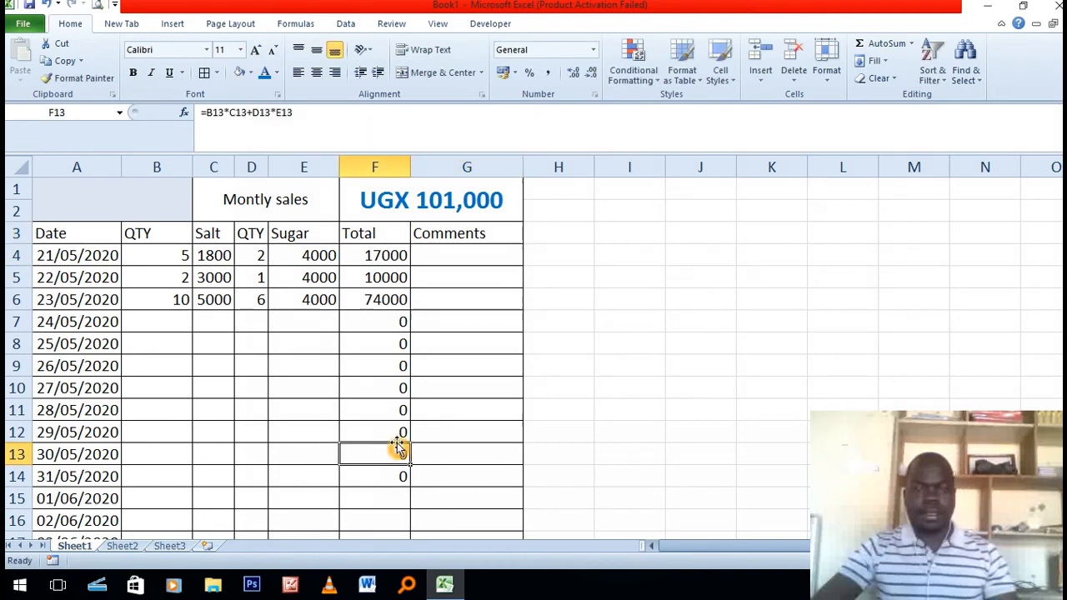
pyautogui.scroll(-4, 219, 357)
pyautogui.scroll(4, 219, 357)
pyautogui.click(429, 370)
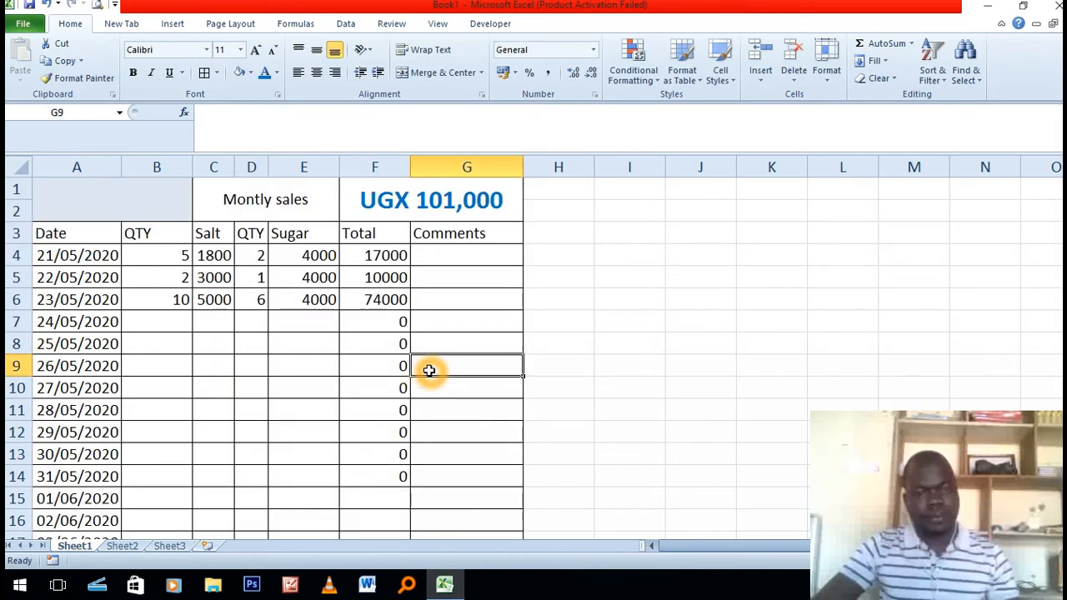
pyautogui.hotkey('ctrl', 's')
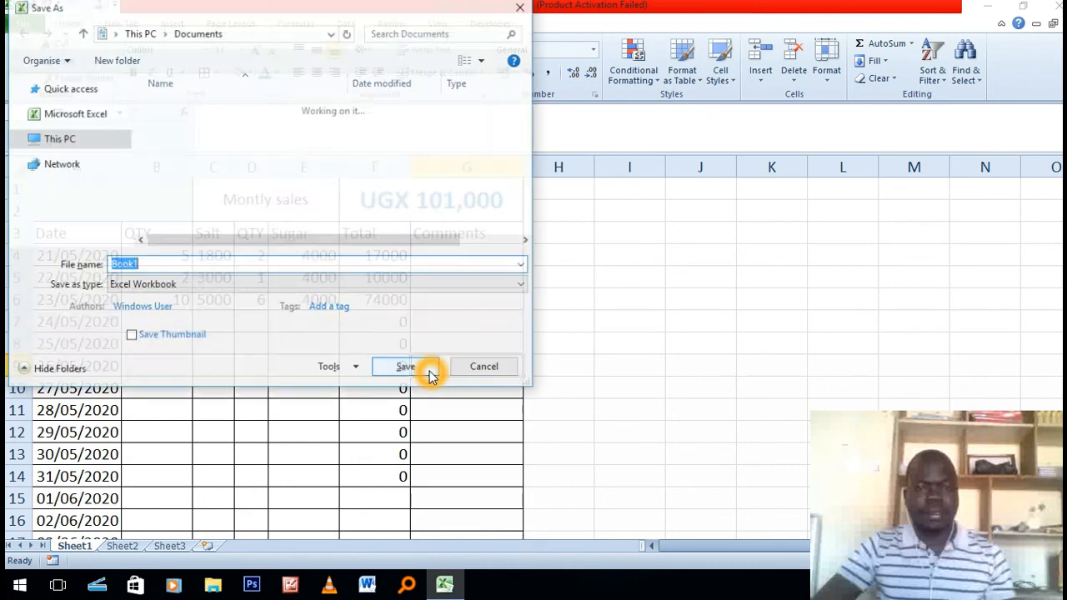
pyautogui.click(522, 7)
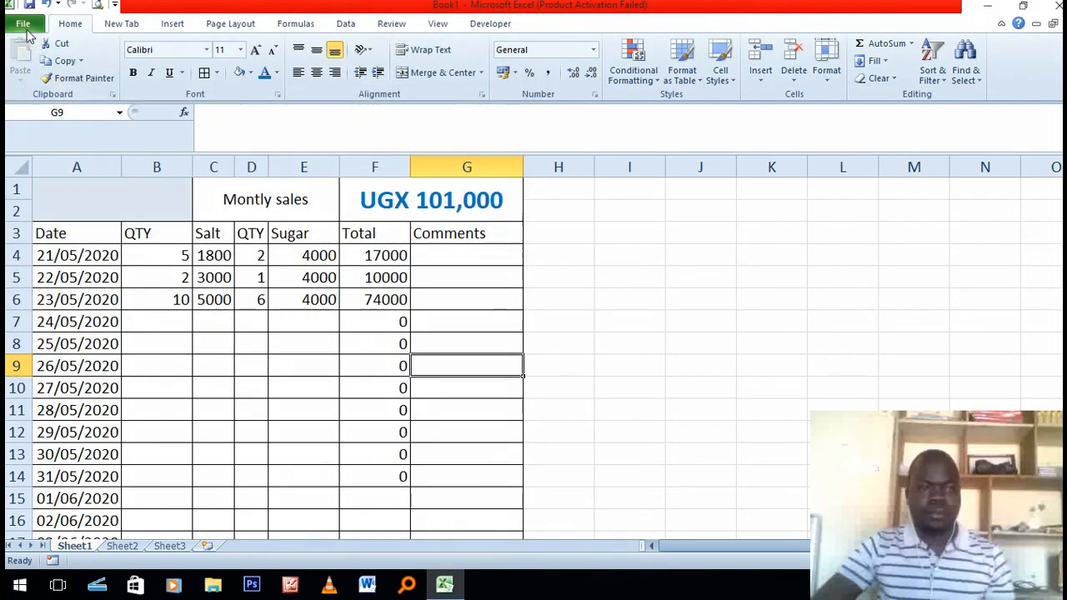
# Save the workbook to the Desktop as "My Bussines Database" in Excel Workbook format, and close Excel.
pyautogui.click(24, 24)
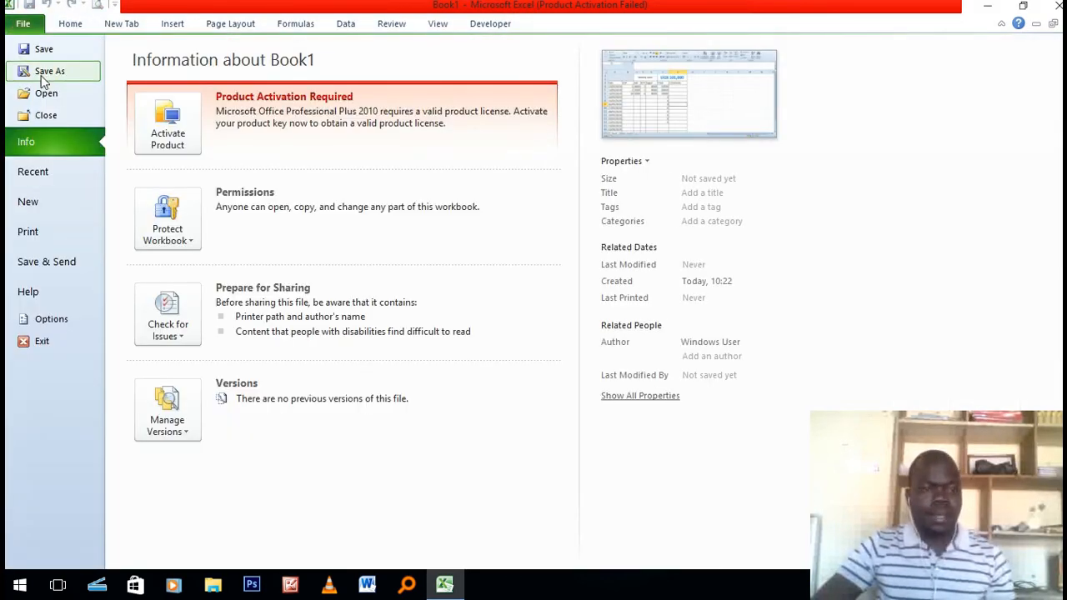
pyautogui.click(46, 72)
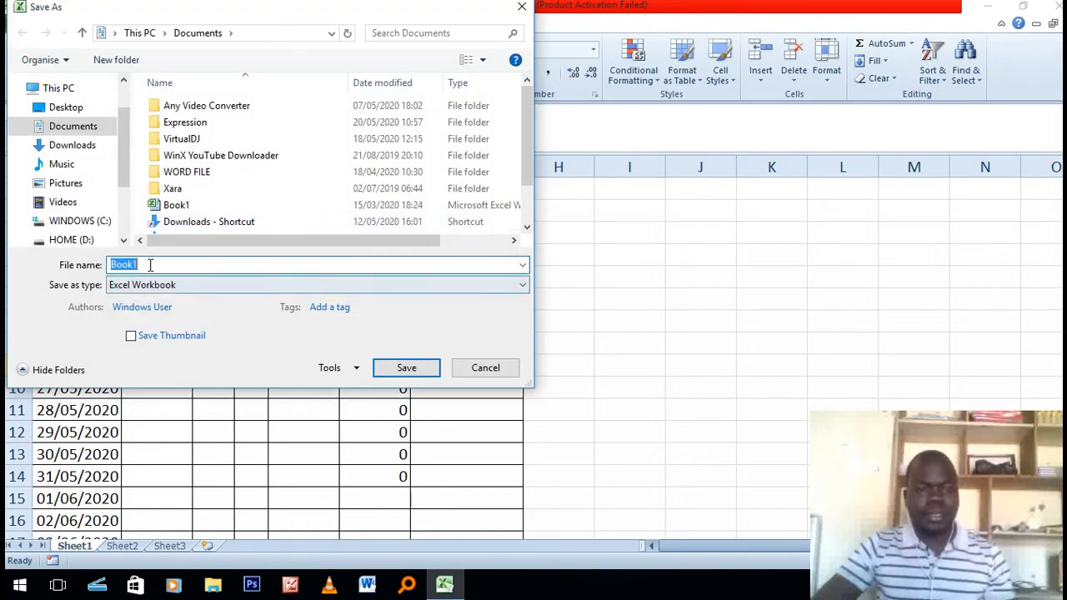
pyautogui.click(70, 109)
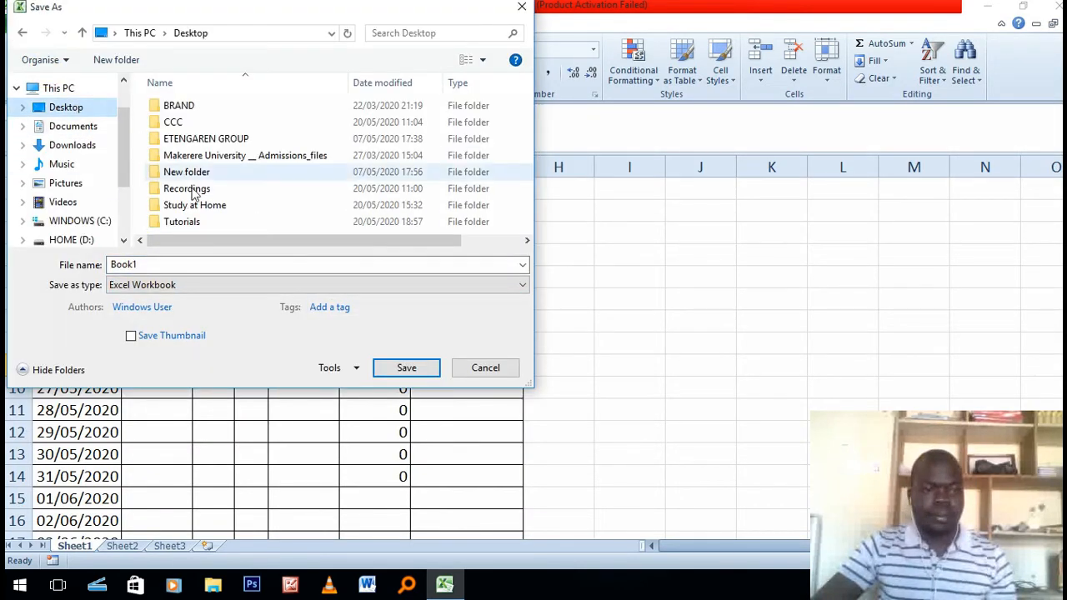
pyautogui.doubleClick(146, 266)
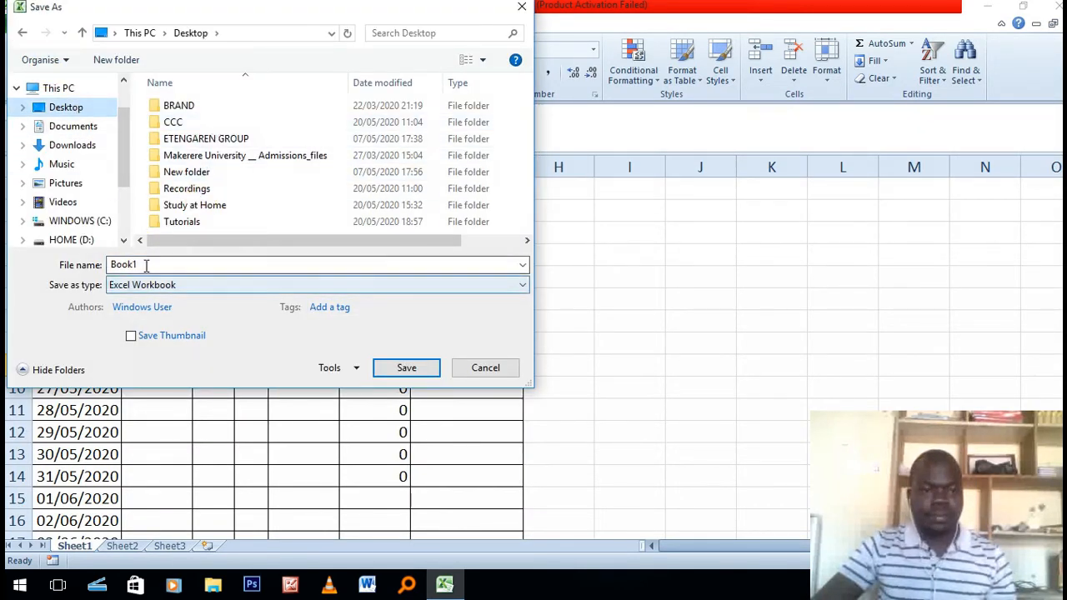
pyautogui.click(275, 337)
pyautogui.write('My Bussines Database')
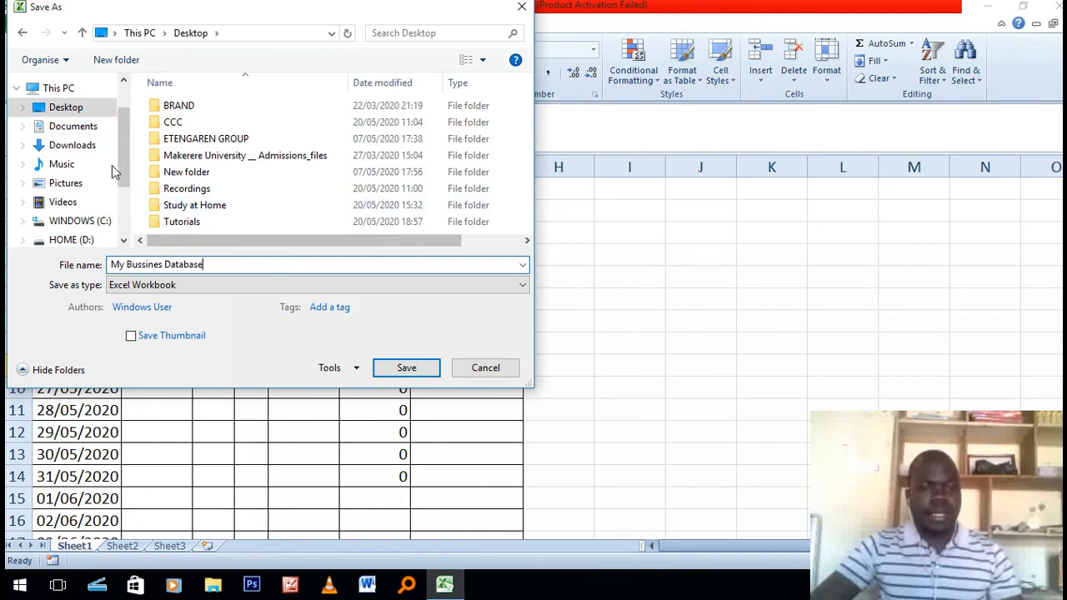
pyautogui.click(390, 368)
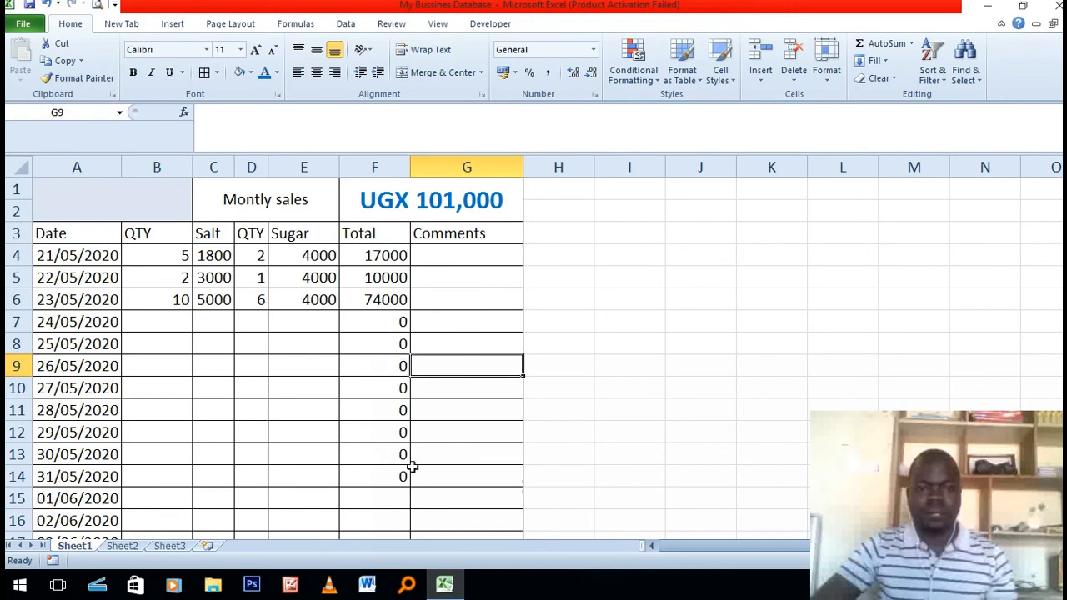
pyautogui.hotkey('alt', 'F4')
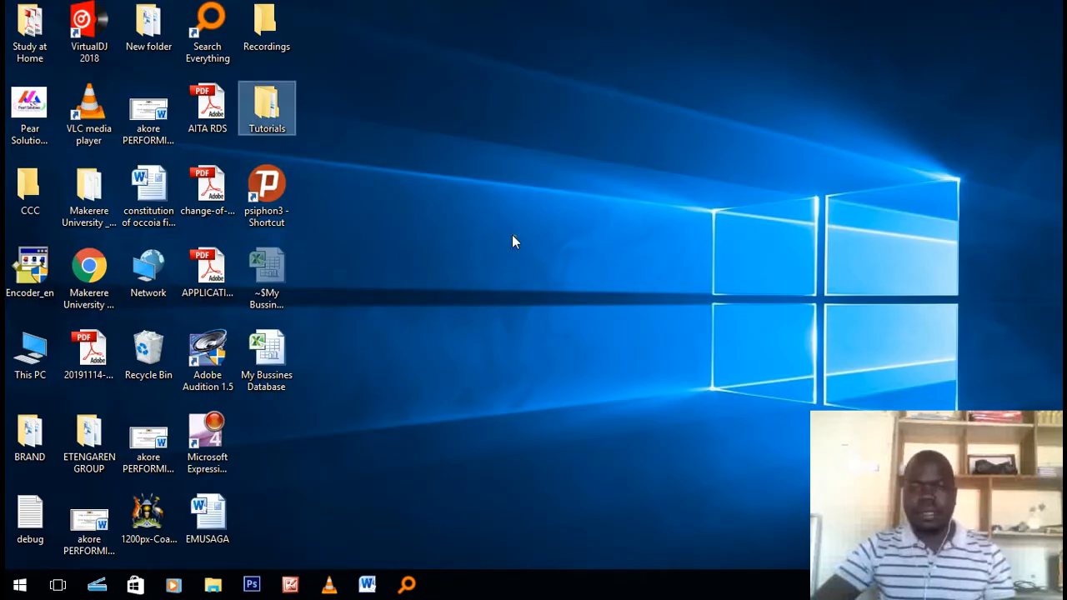